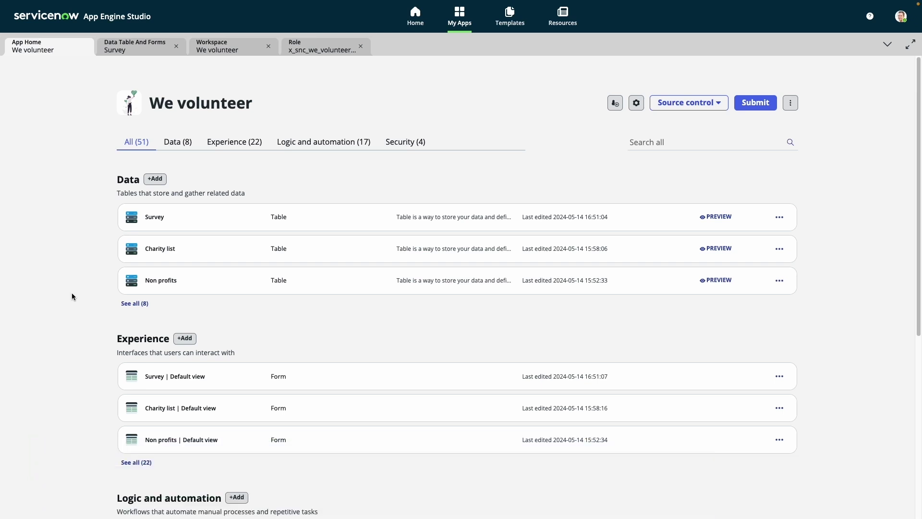
Preview then close the Add logic and automation chooser, and view the Survey forms and We volunteer workspace
{"action": "scroll", "coordinate": [71, 292], "scroll_direction": "down", "scroll_amount": 5}
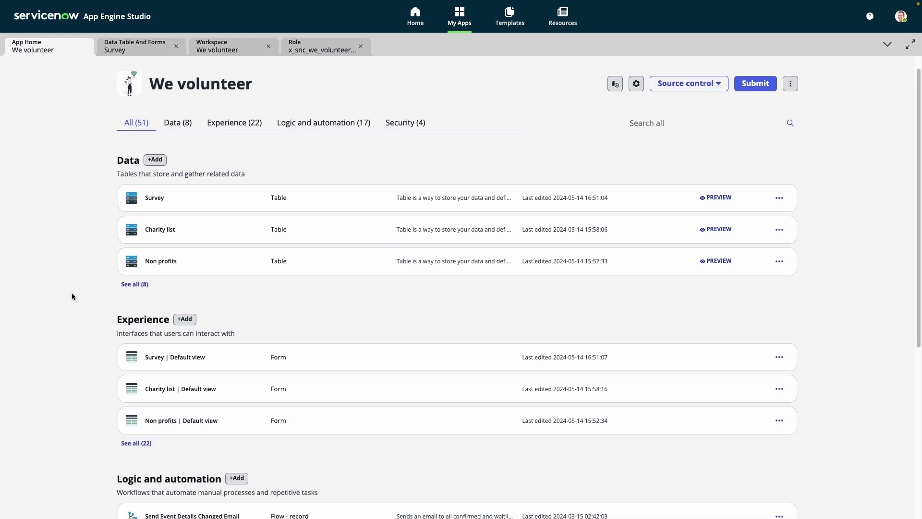
{"action": "scroll", "coordinate": [72, 296], "scroll_direction": "down", "scroll_amount": 3}
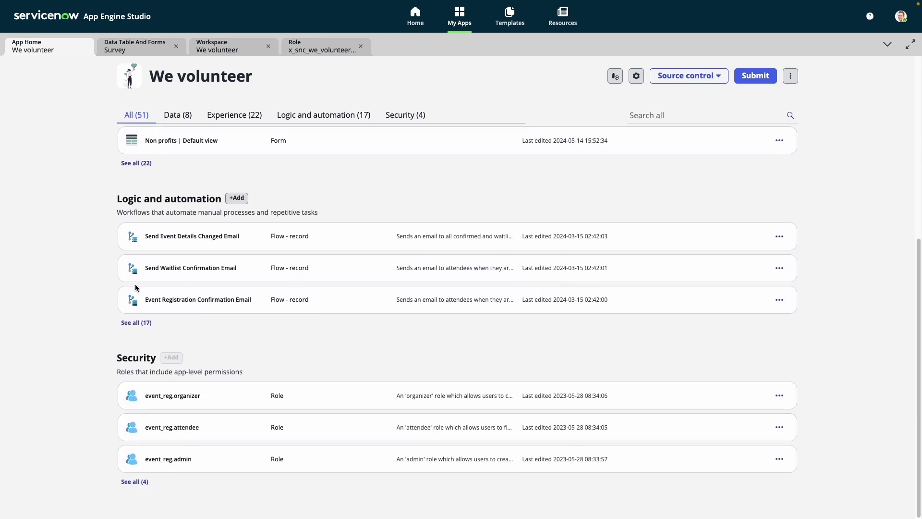
{"action": "left_click", "coordinate": [238, 199]}
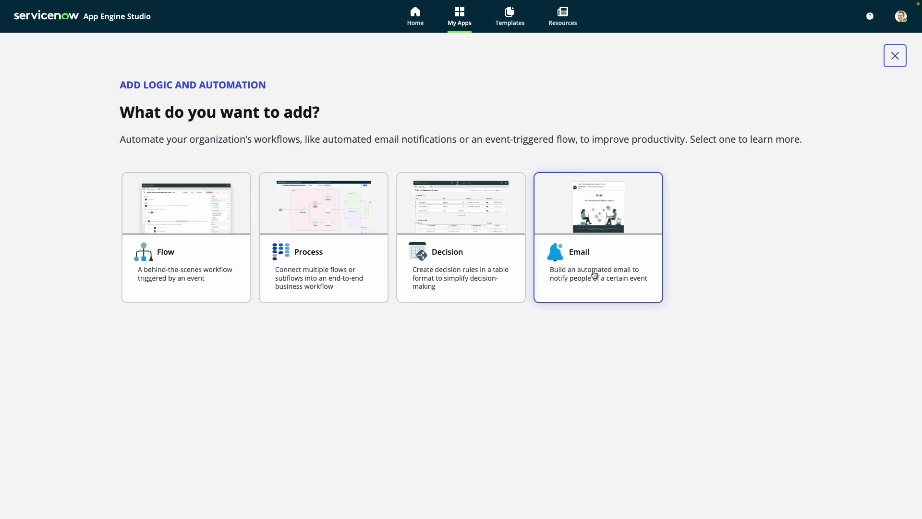
{"action": "left_click", "coordinate": [895, 55]}
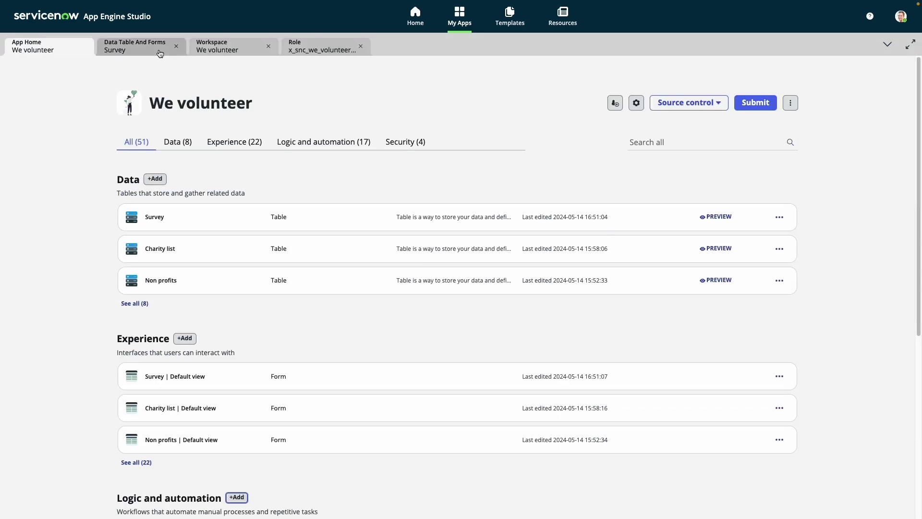
{"action": "left_click", "coordinate": [139, 46]}
{"action": "left_click", "coordinate": [211, 54]}
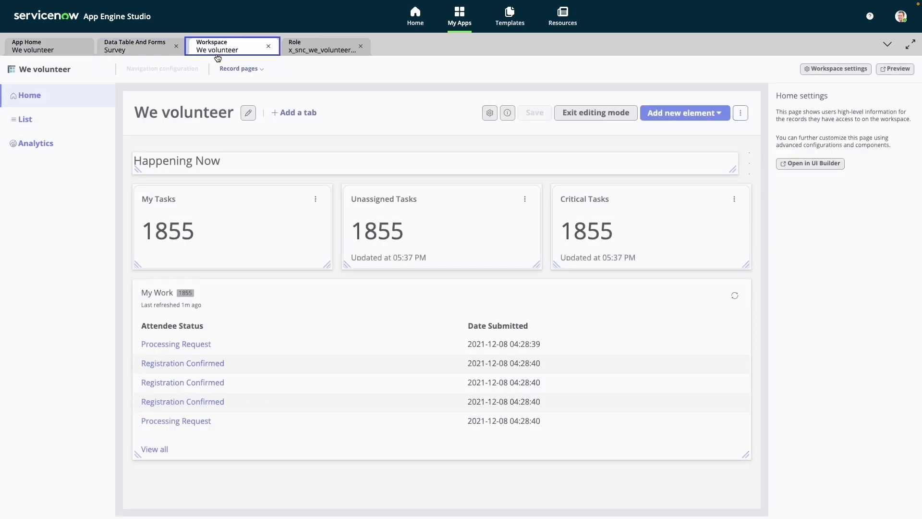
View the organizer role, then check the item types in Workflow Studio's New menu
{"action": "left_click", "coordinate": [327, 50]}
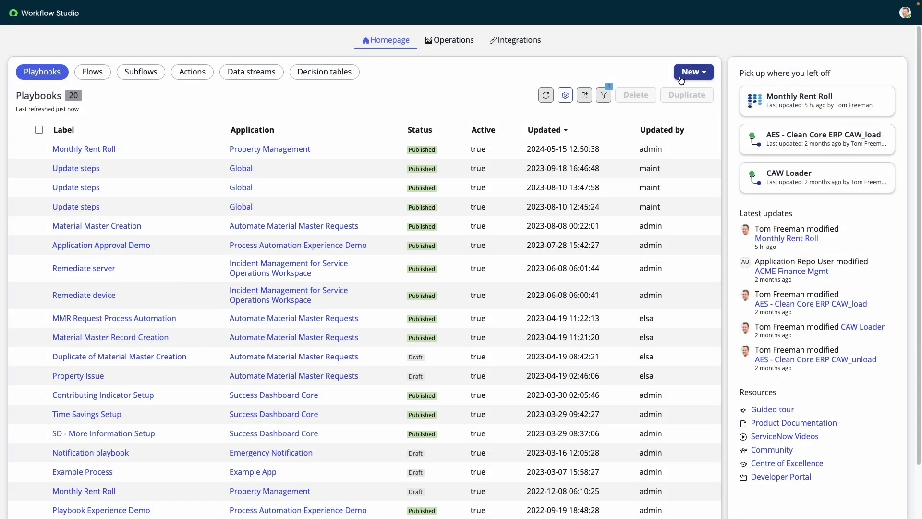
{"action": "left_click", "coordinate": [695, 72]}
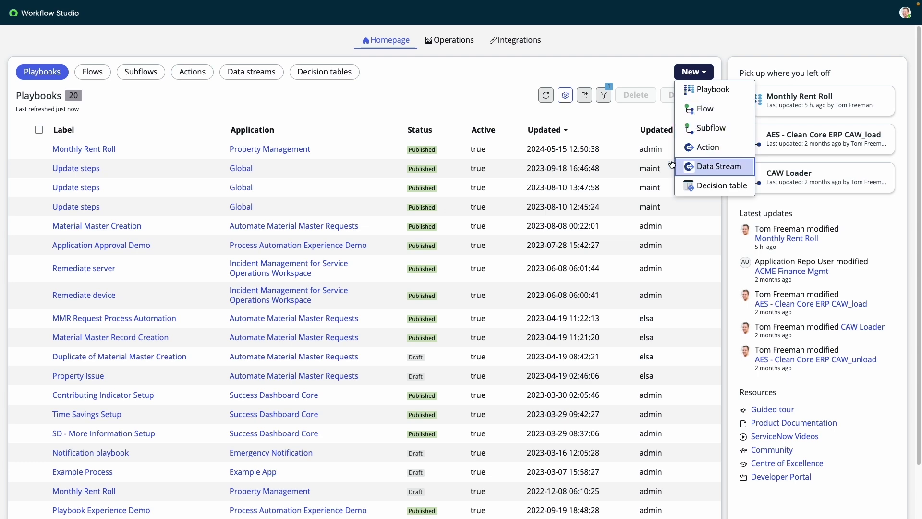
{"action": "left_click", "coordinate": [435, 78]}
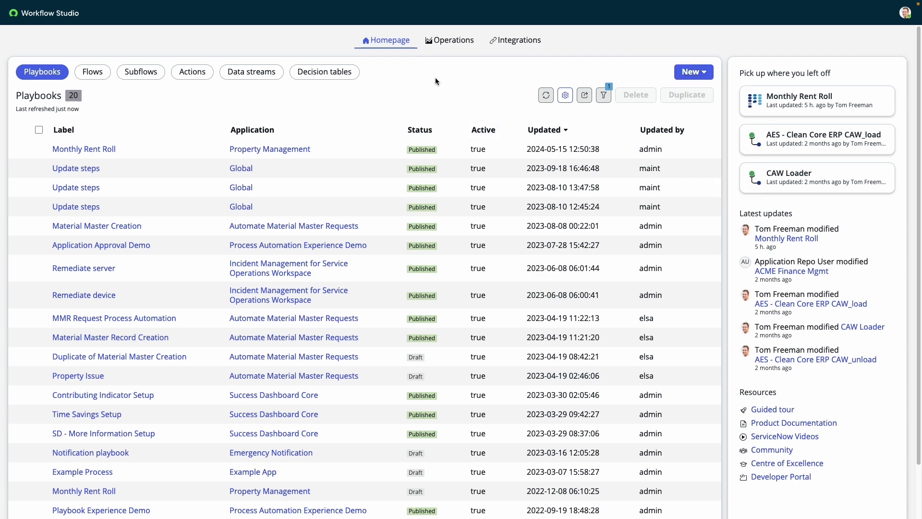
Open the CrWF Demo - Setup Client Instance action from Flows and review its script at line 69
{"action": "left_click", "coordinate": [79, 77]}
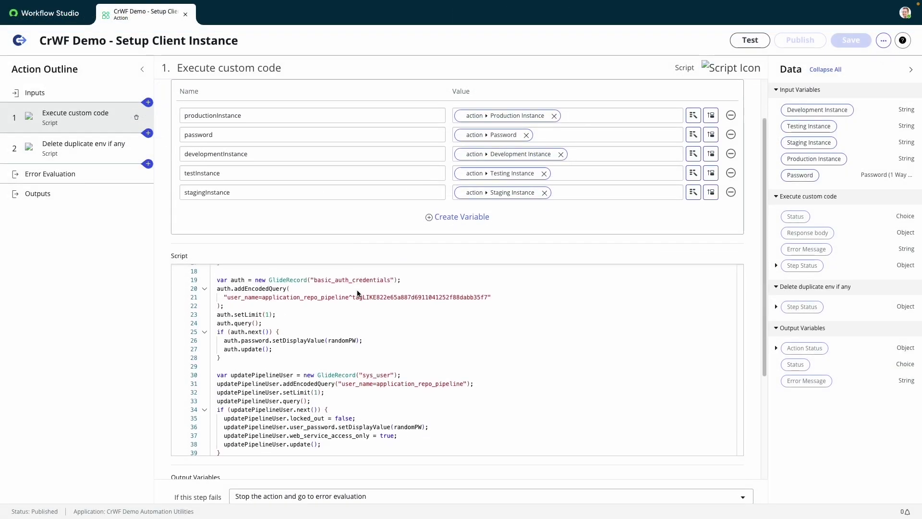
{"action": "scroll", "coordinate": [356, 290], "scroll_direction": "down", "scroll_amount": 8}
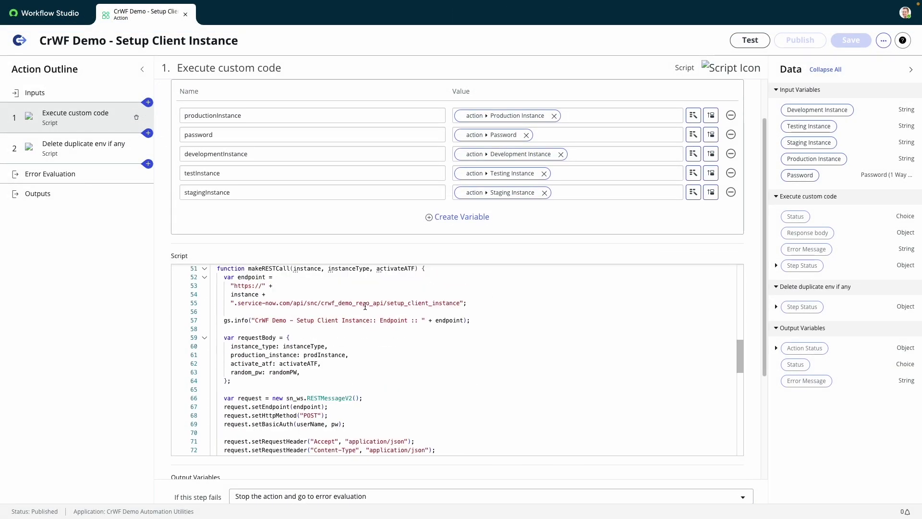
{"action": "scroll", "coordinate": [365, 308], "scroll_direction": "down", "scroll_amount": 2}
{"action": "left_click", "coordinate": [343, 354]}
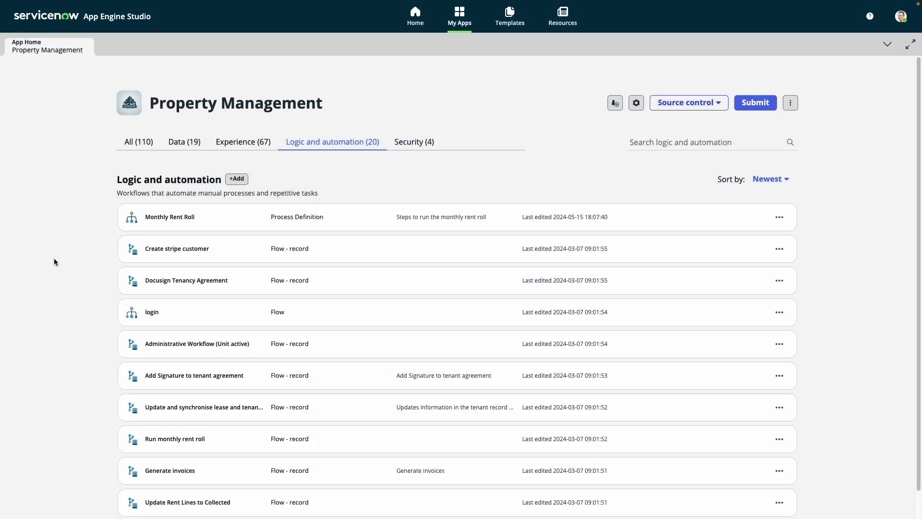
Open Monthly Rent Roll and inspect the Collections activity's Automation settings without saving changes
{"action": "left_click", "coordinate": [183, 220]}
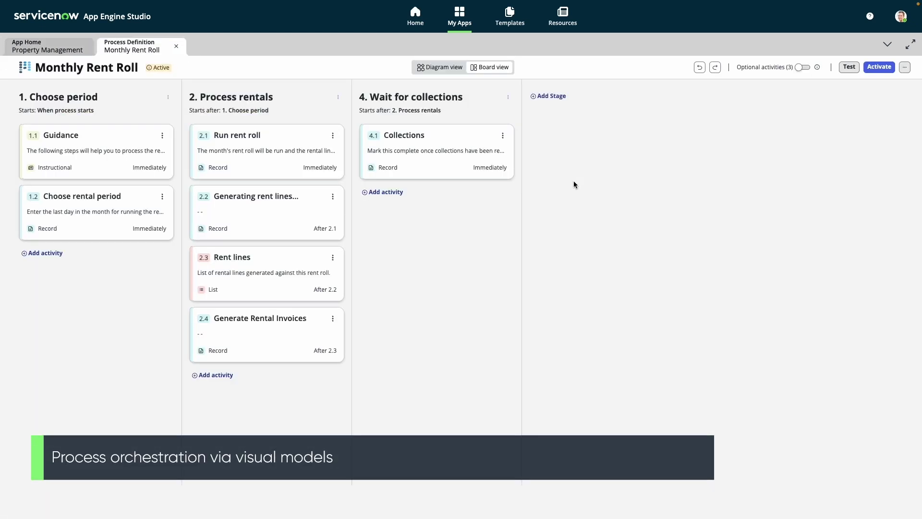
{"action": "left_click", "coordinate": [475, 152]}
{"action": "left_click", "coordinate": [719, 121]}
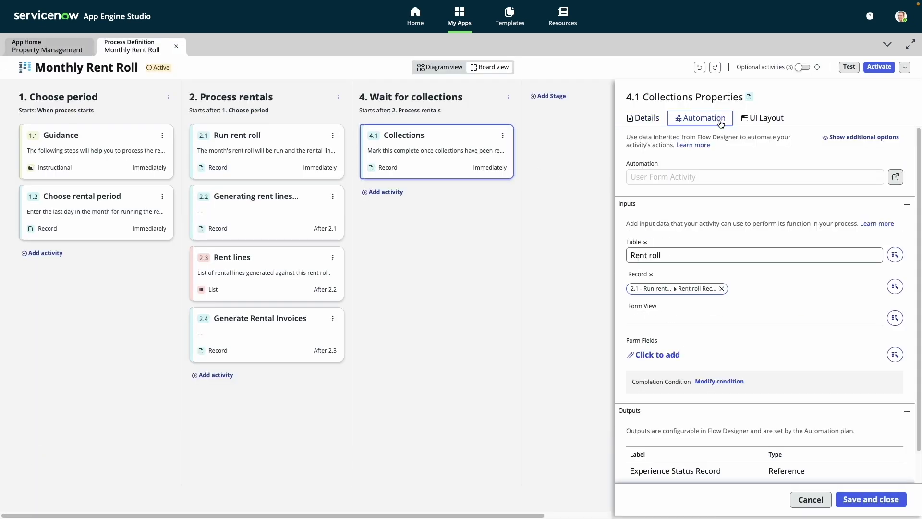
{"action": "left_click", "coordinate": [810, 499]}
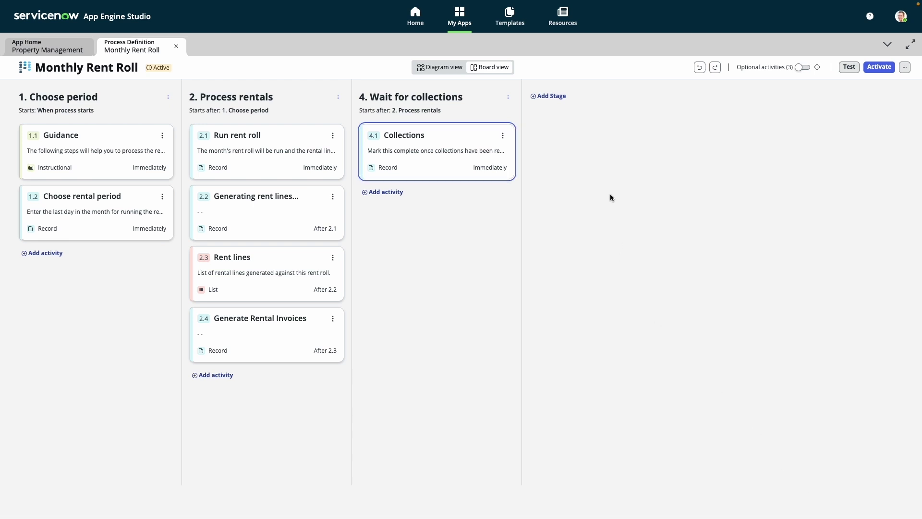
In the zoomed-out diagram, add a Decision after 2.4 and inspect its Branches without saving
{"action": "left_click", "coordinate": [448, 67]}
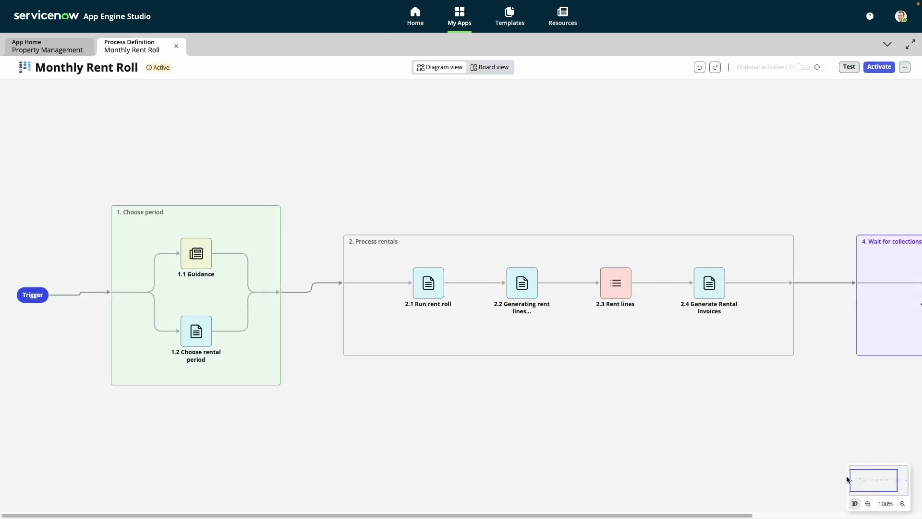
{"action": "left_click", "coordinate": [868, 503]}
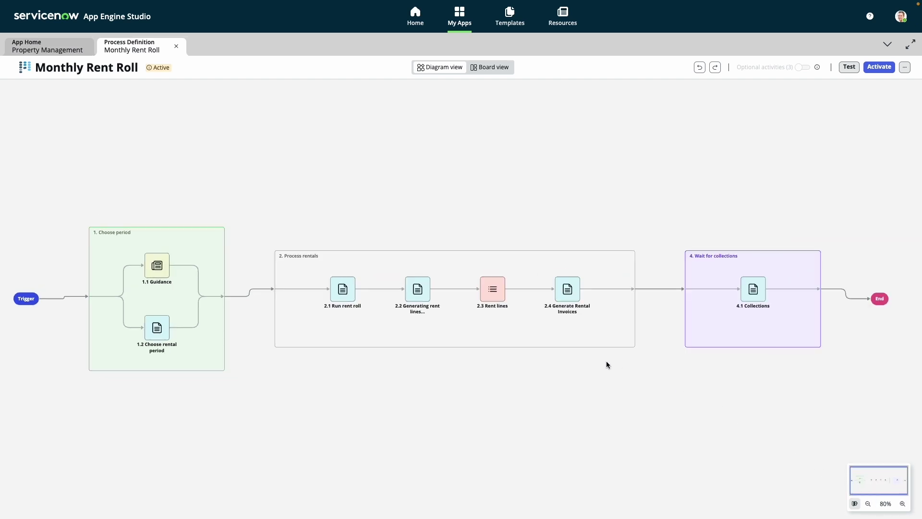
{"action": "mouse_move", "coordinate": [579, 283]}
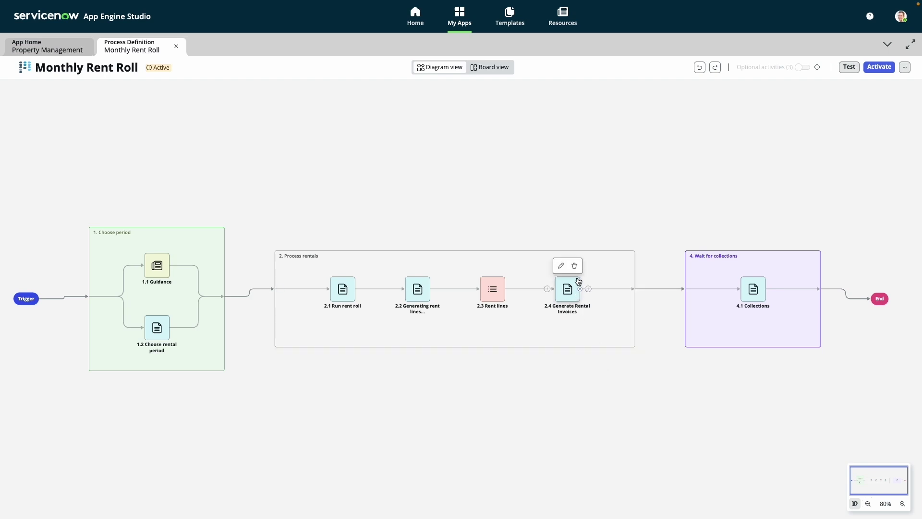
{"action": "left_click_drag", "start_coordinate": [589, 289], "coordinate": [589, 270]}
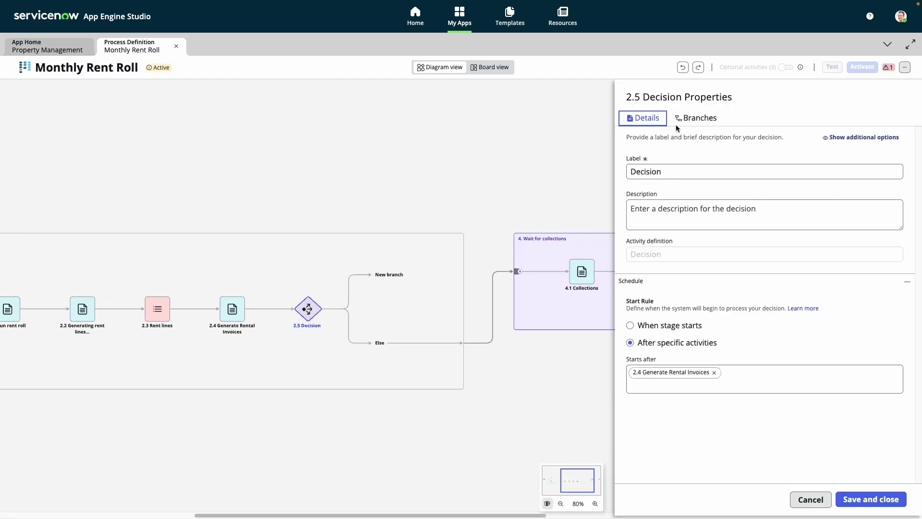
{"action": "left_click", "coordinate": [687, 120]}
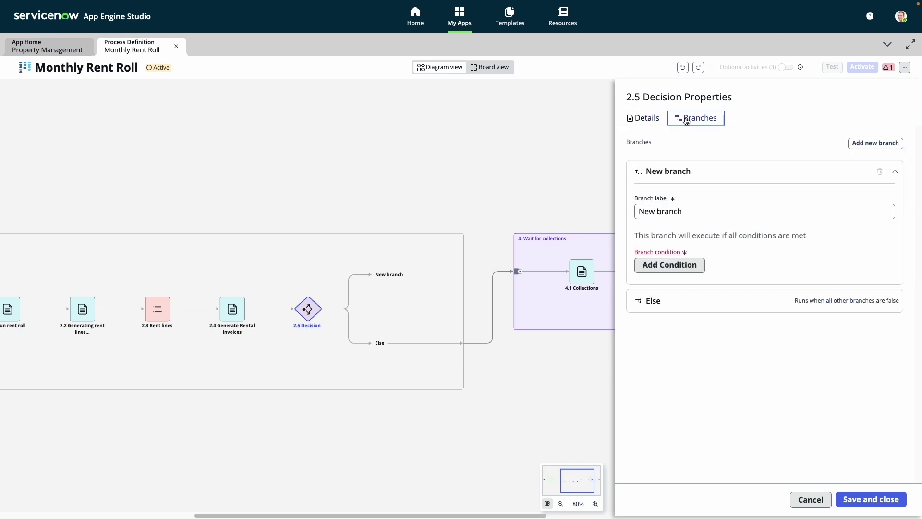
{"action": "left_click", "coordinate": [811, 500]}
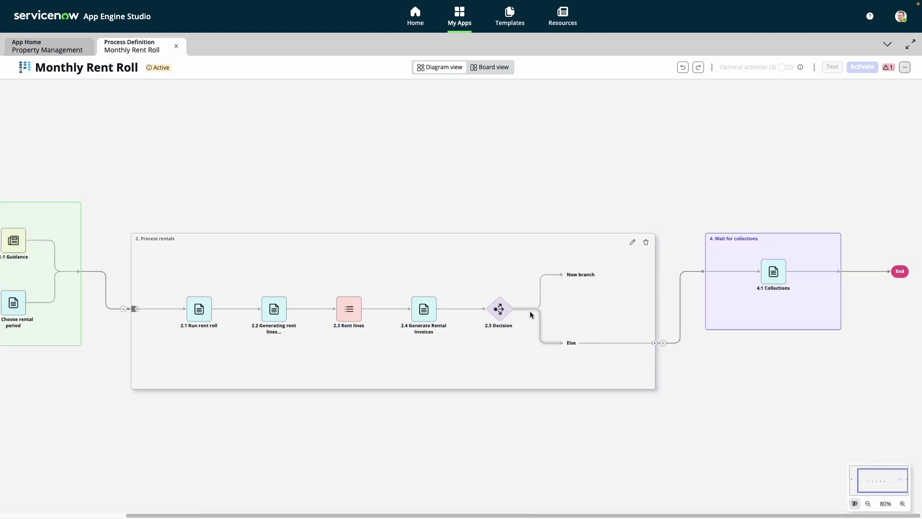
Delete the new decision and reconnect 2.4 Generate Rental Invoices to the stage end
{"action": "left_click", "coordinate": [505, 285]}
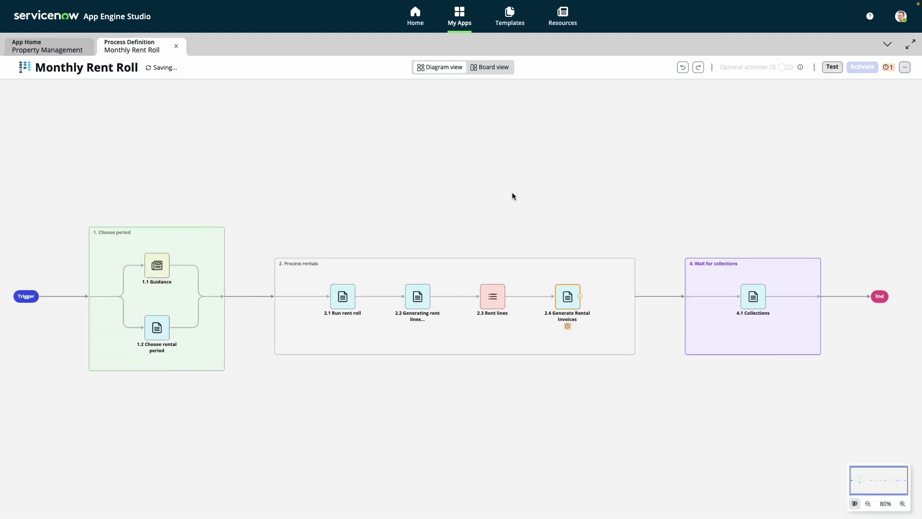
{"action": "left_click_drag", "start_coordinate": [587, 298], "coordinate": [624, 298]}
{"action": "mouse_move", "coordinate": [598, 294]}
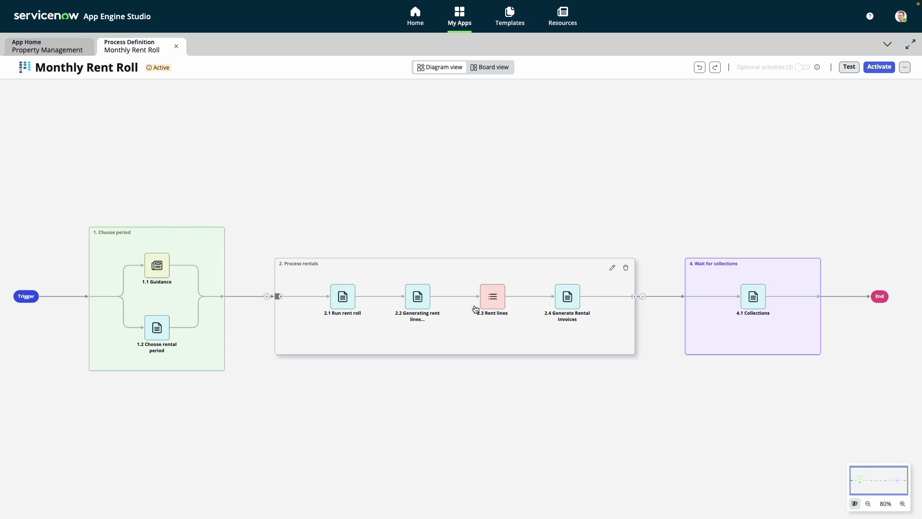
Browse the activity picker's Process Automation Experience, all-assets and Microsoft Teams activities for node 2.4
{"action": "left_click", "coordinate": [588, 296]}
{"action": "left_click", "coordinate": [588, 285]}
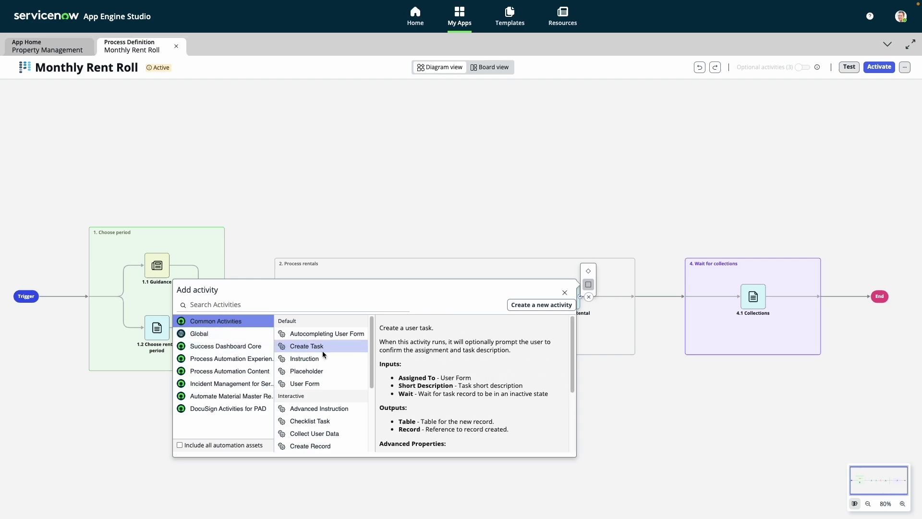
{"action": "scroll", "coordinate": [337, 379], "scroll_direction": "down", "scroll_amount": 1}
{"action": "scroll", "coordinate": [336, 380], "scroll_direction": "down", "scroll_amount": 3}
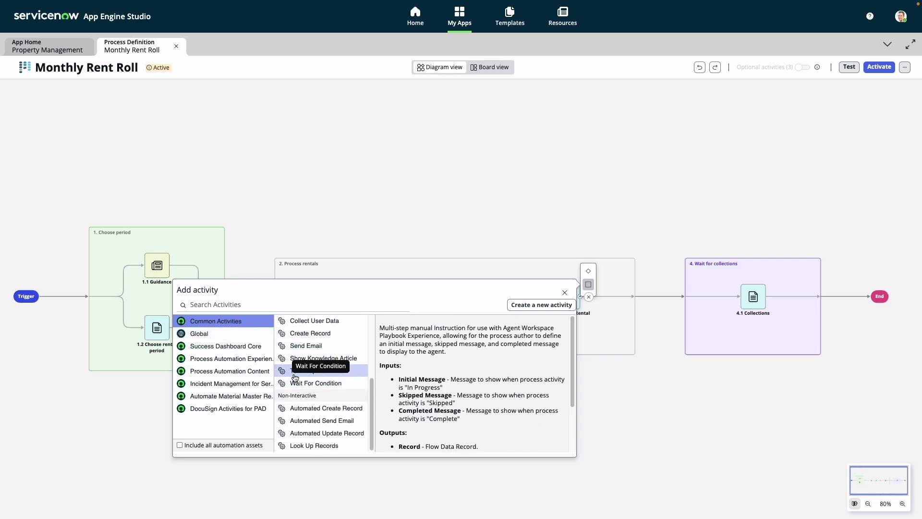
{"action": "left_click", "coordinate": [260, 360]}
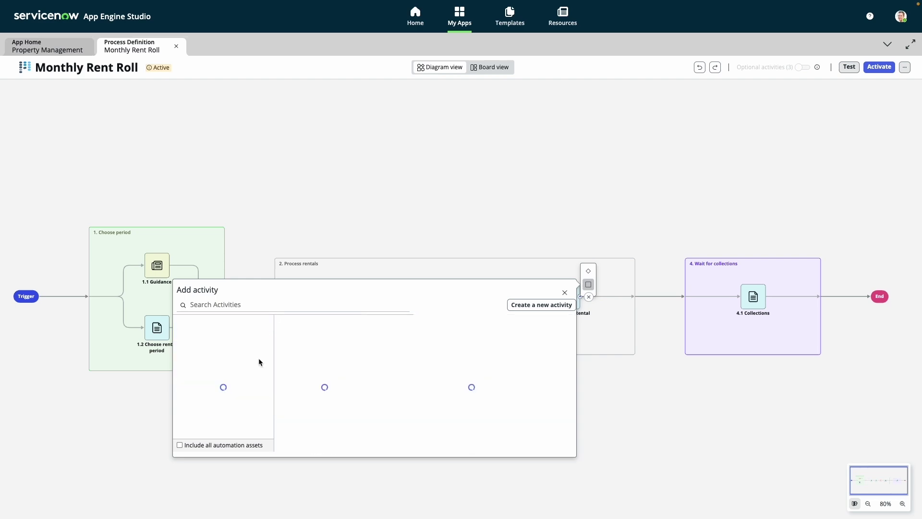
{"action": "left_click", "coordinate": [201, 447]}
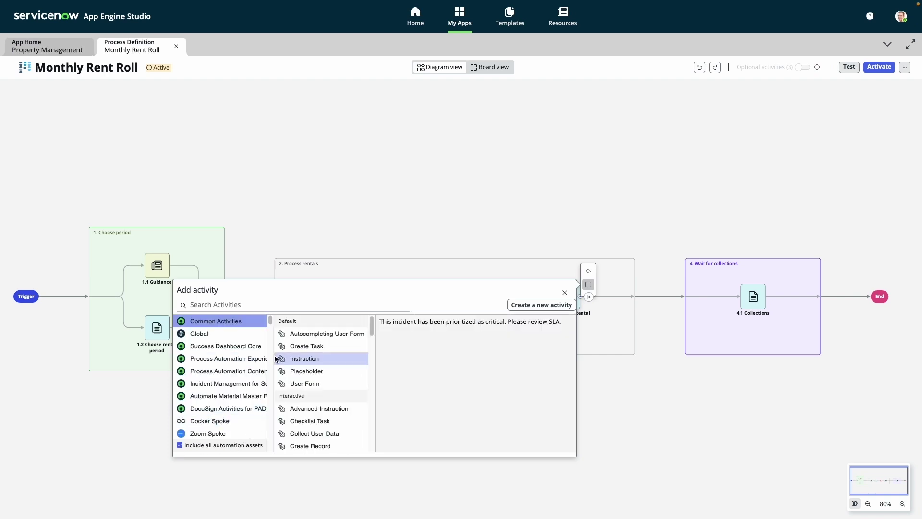
{"action": "left_click_drag", "start_coordinate": [271, 324], "coordinate": [273, 352]}
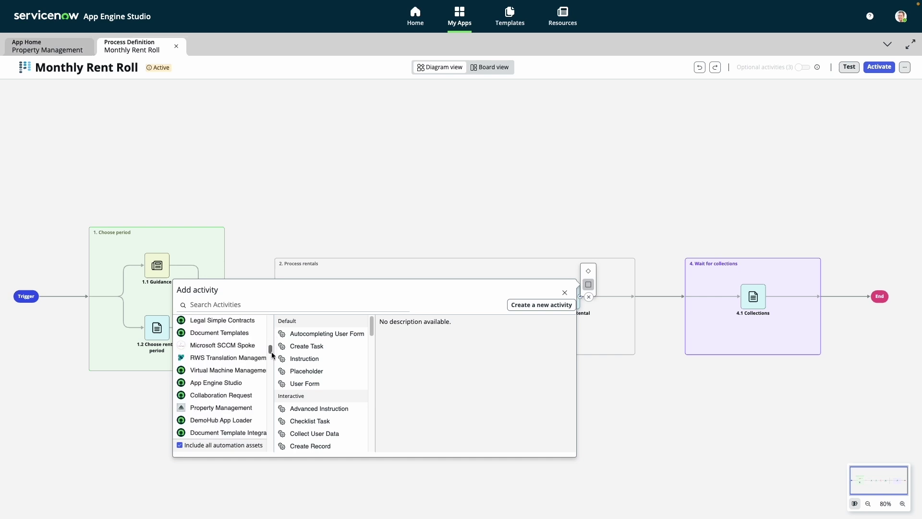
{"action": "left_click_drag", "start_coordinate": [270, 354], "coordinate": [272, 385]}
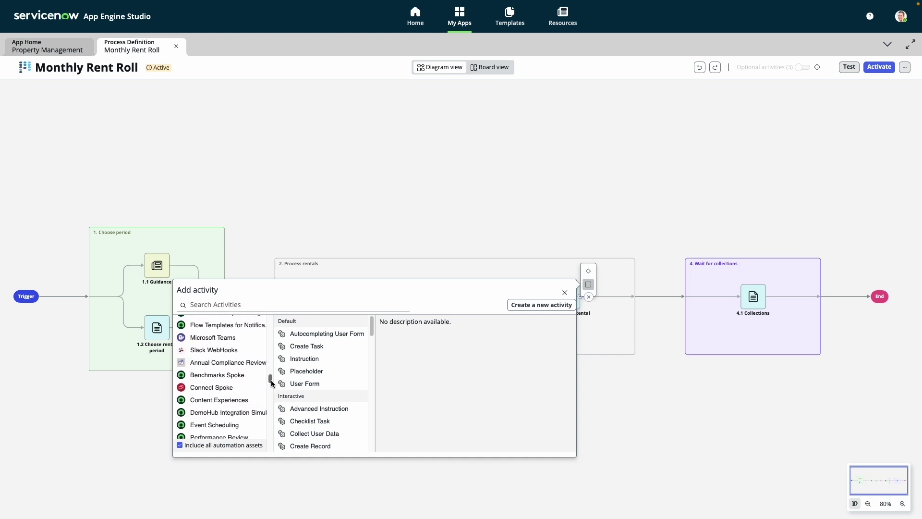
{"action": "left_click", "coordinate": [248, 338]}
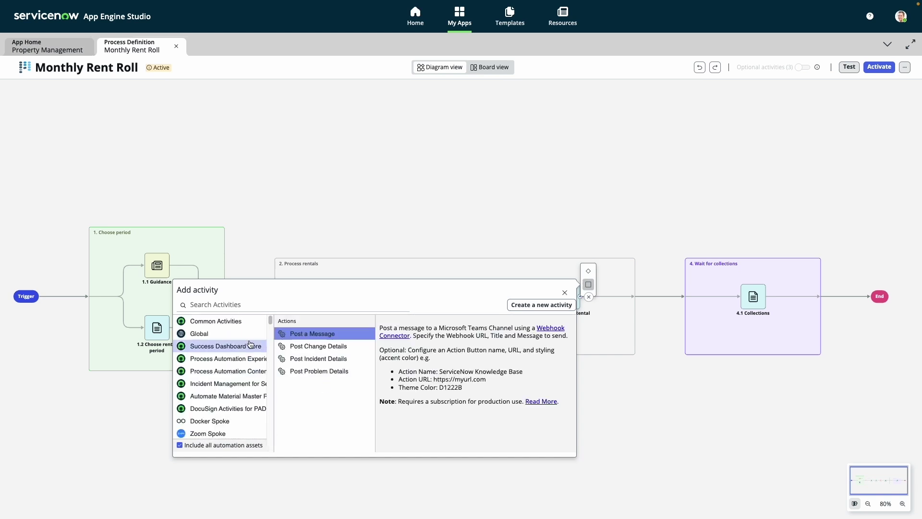
{"action": "left_click", "coordinate": [565, 293]}
Search the activities for 'plac', read the Placeholder description, and close without adding
{"action": "left_click", "coordinate": [588, 287]}
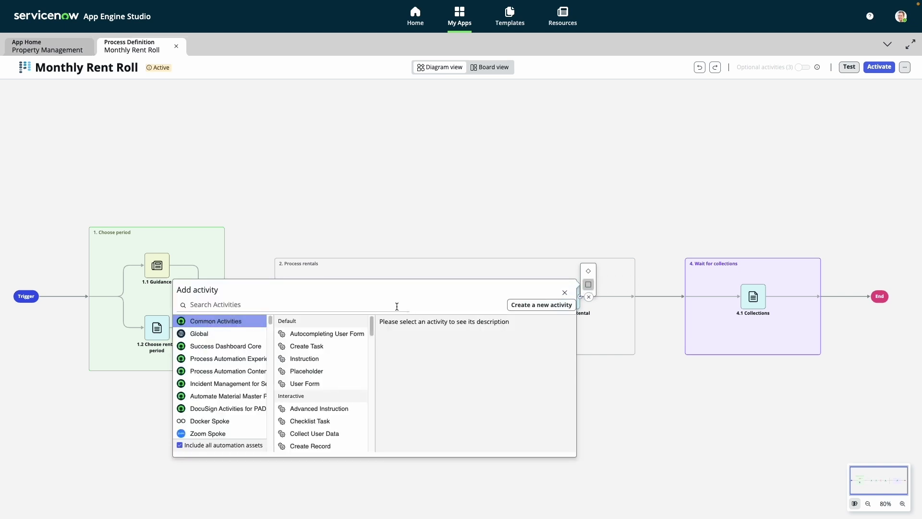
{"action": "type", "text": "placeholder"}
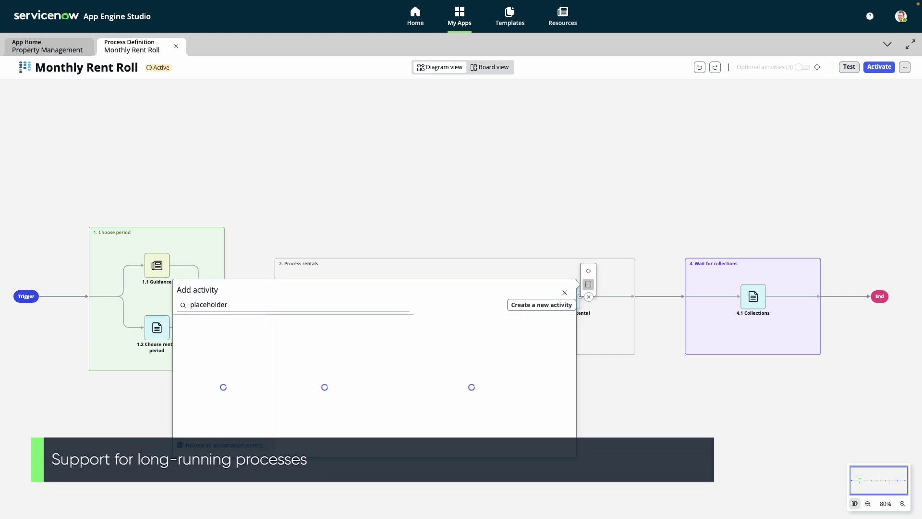
{"action": "mouse_move", "coordinate": [362, 358]}
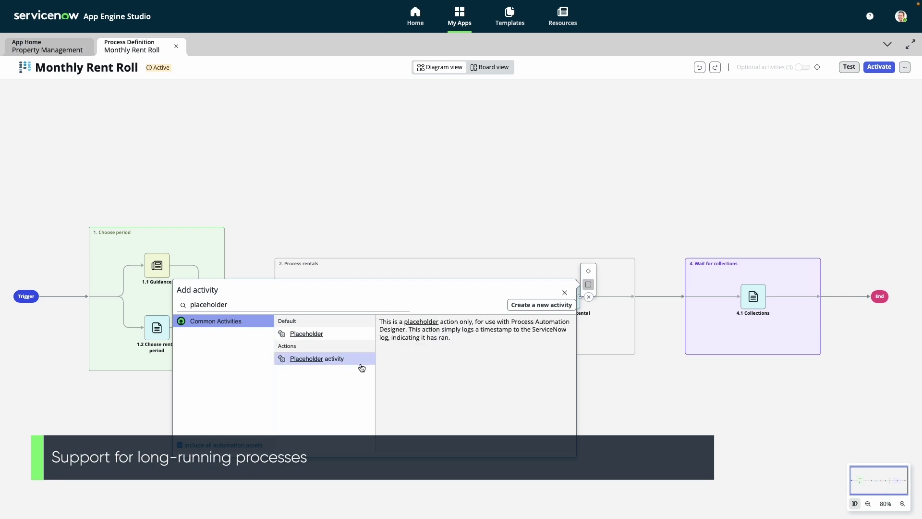
{"action": "left_click", "coordinate": [565, 292]}
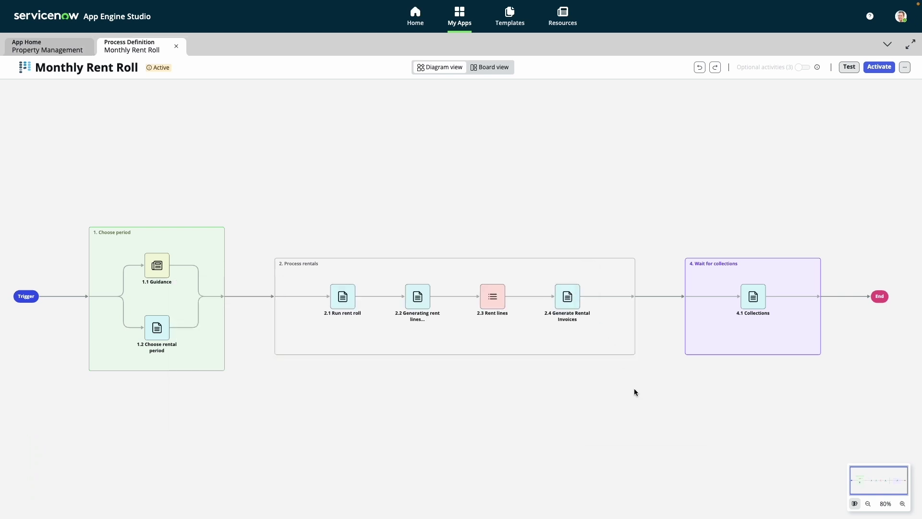
Open activity 2.2, scroll the Review Basic Data form and submit it with Update
{"action": "left_click", "coordinate": [426, 300]}
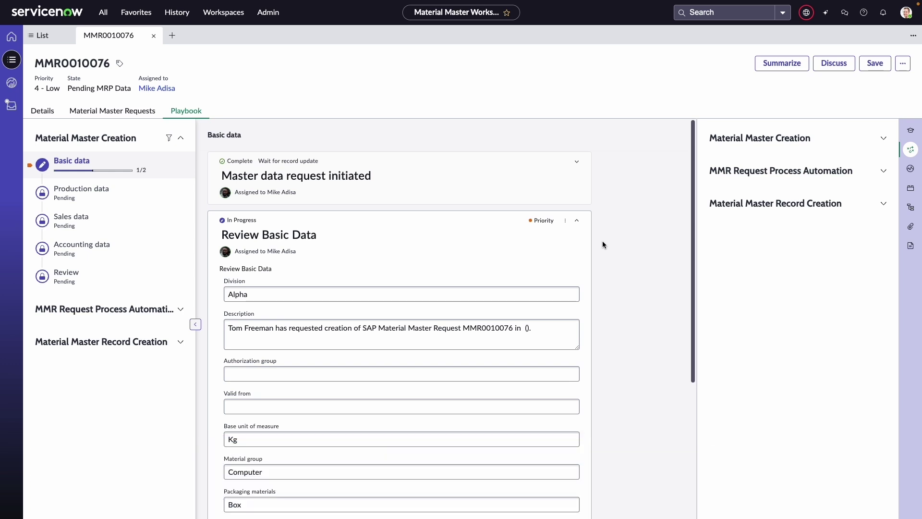
{"action": "scroll", "coordinate": [602, 241], "scroll_direction": "down", "scroll_amount": 4}
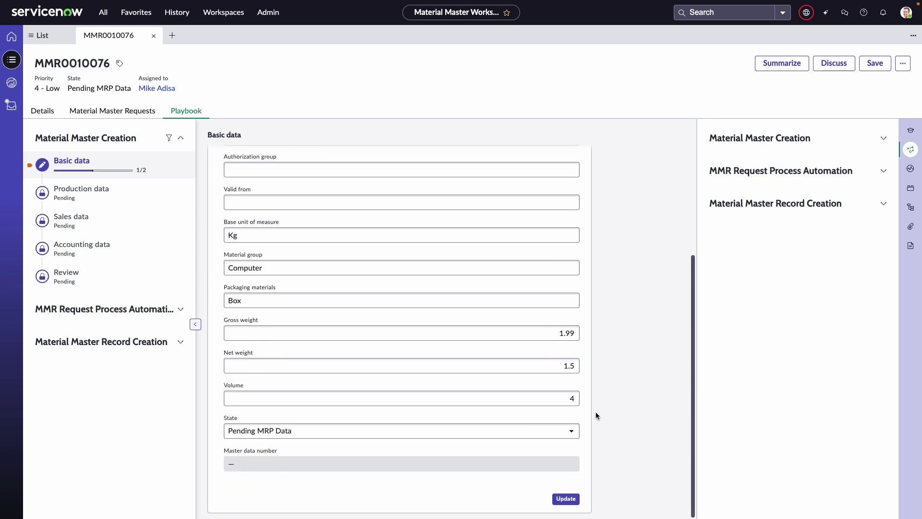
{"action": "left_click", "coordinate": [570, 497]}
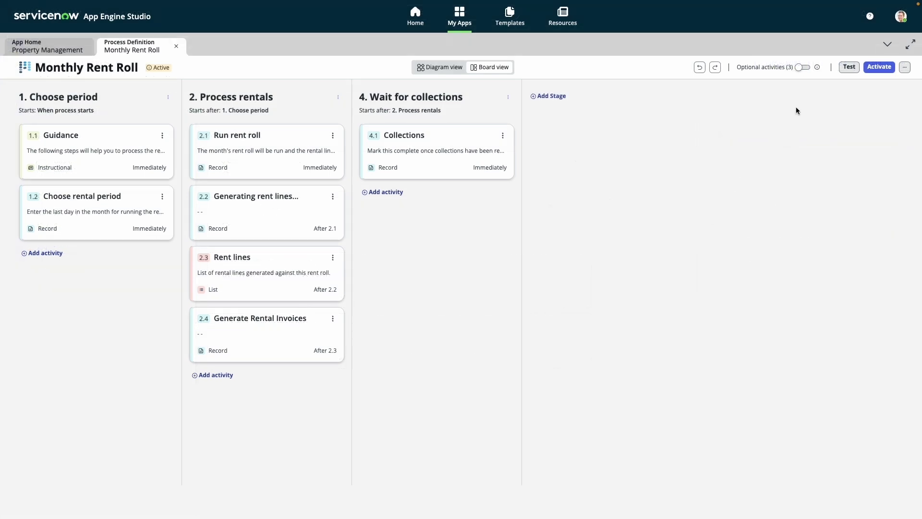
Enable optional activities and add Create Task as an optional activity in Process rentals
{"action": "left_click", "coordinate": [801, 66]}
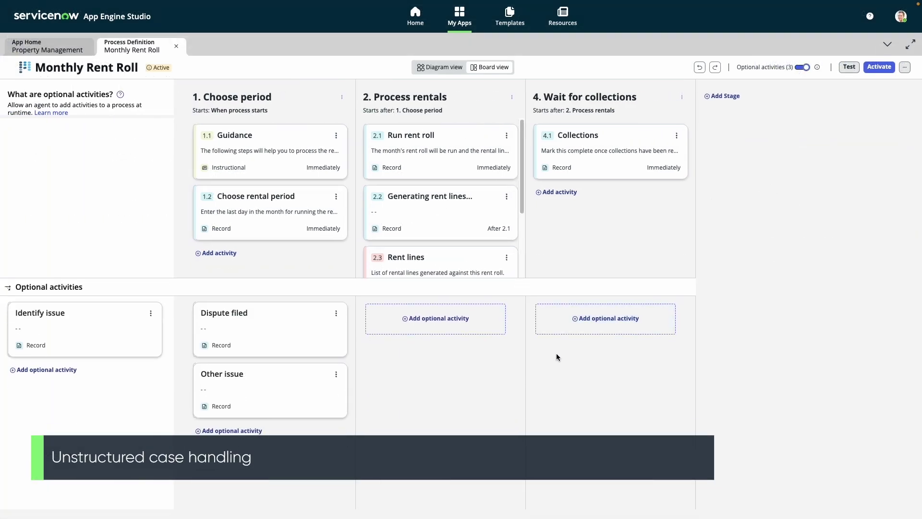
{"action": "left_click", "coordinate": [434, 327]}
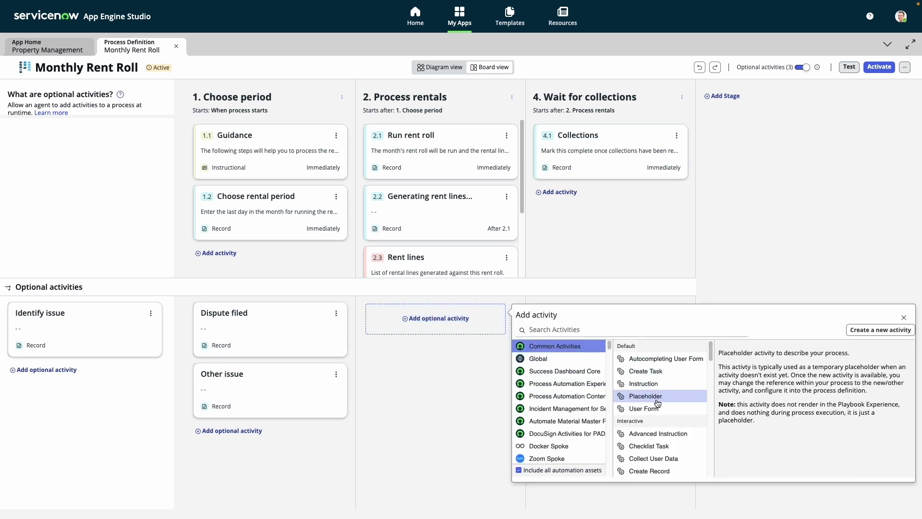
{"action": "left_click", "coordinate": [665, 374]}
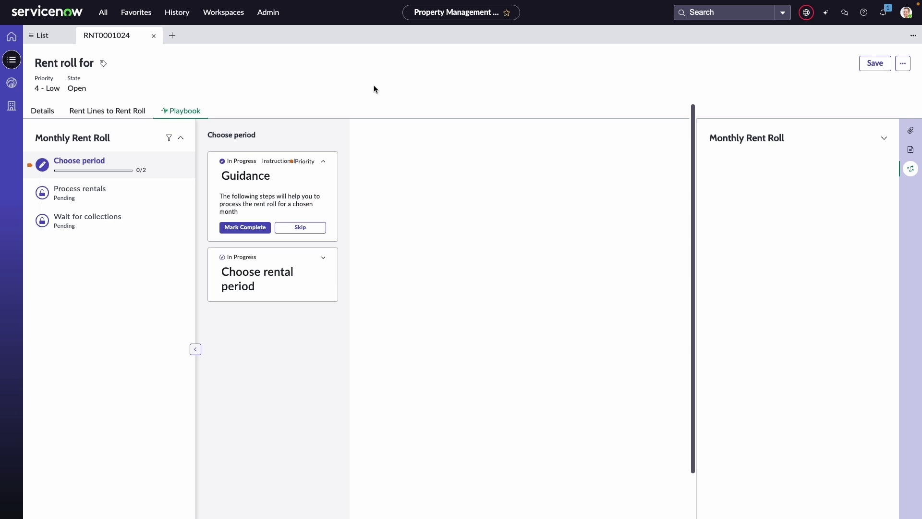
In the playbook, start adding an activity after Choose period's Guidance step, then cancel
{"action": "left_click", "coordinate": [178, 166]}
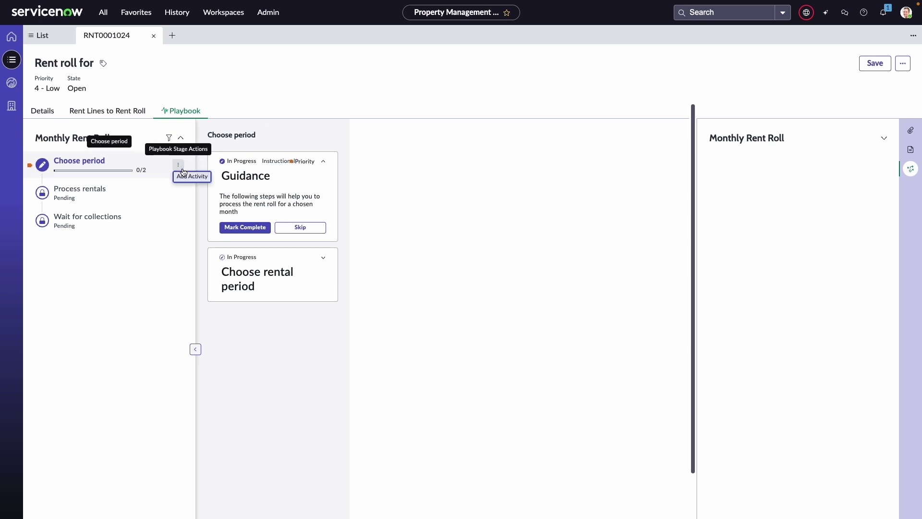
{"action": "left_click", "coordinate": [189, 176]}
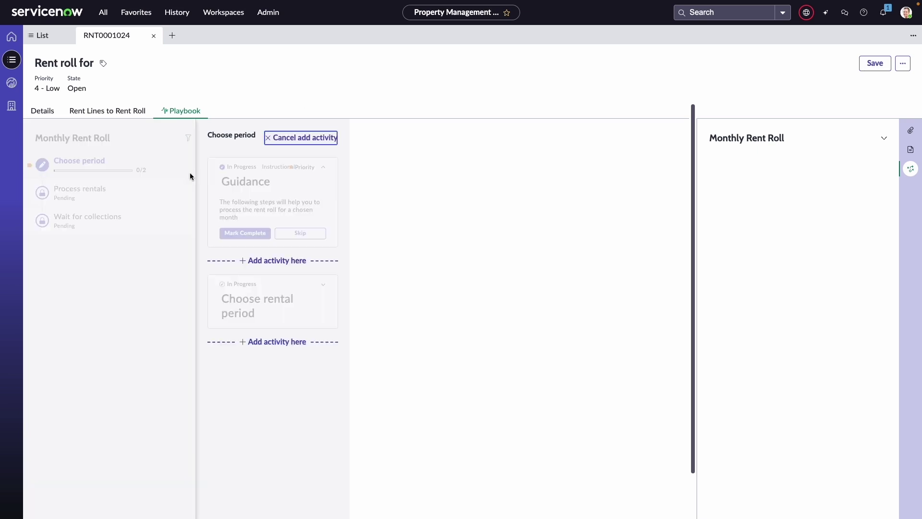
{"action": "left_click", "coordinate": [279, 259]}
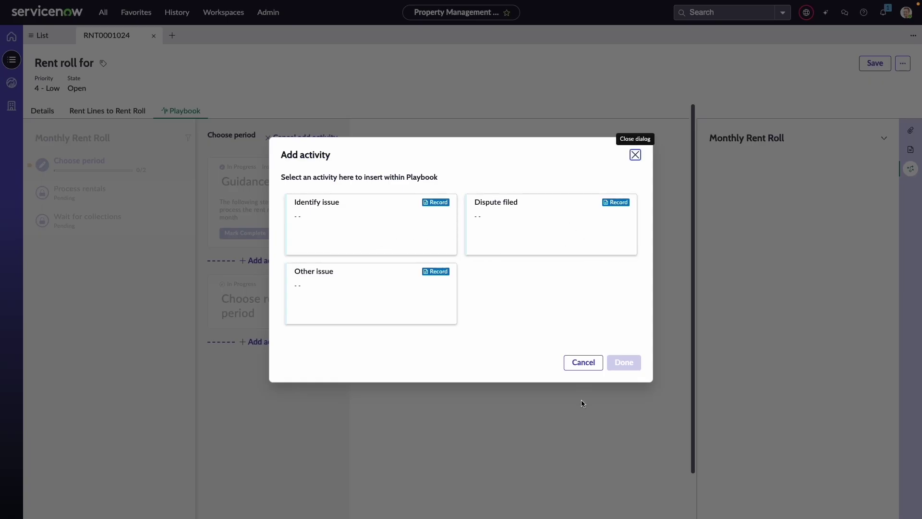
{"action": "left_click", "coordinate": [583, 363]}
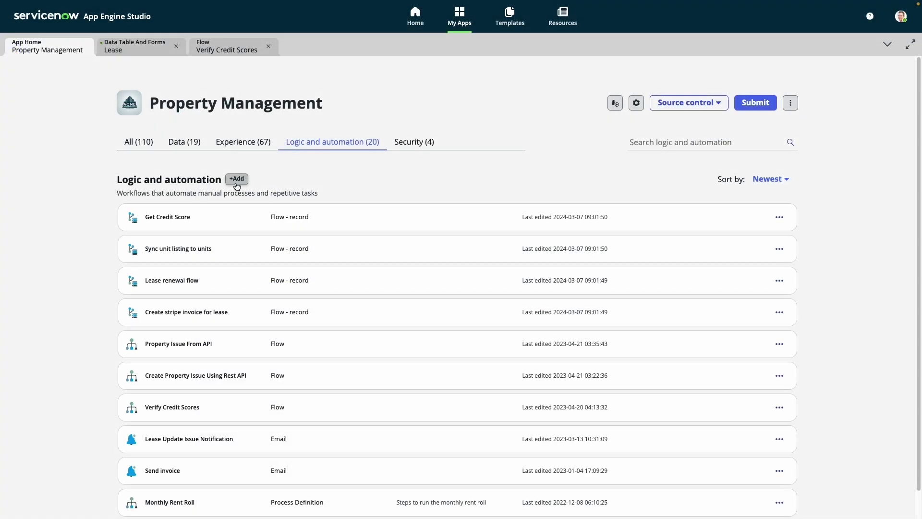
Preview and close the +Add chooser, then show the Lease flow's trigger properties
{"action": "left_click", "coordinate": [237, 186]}
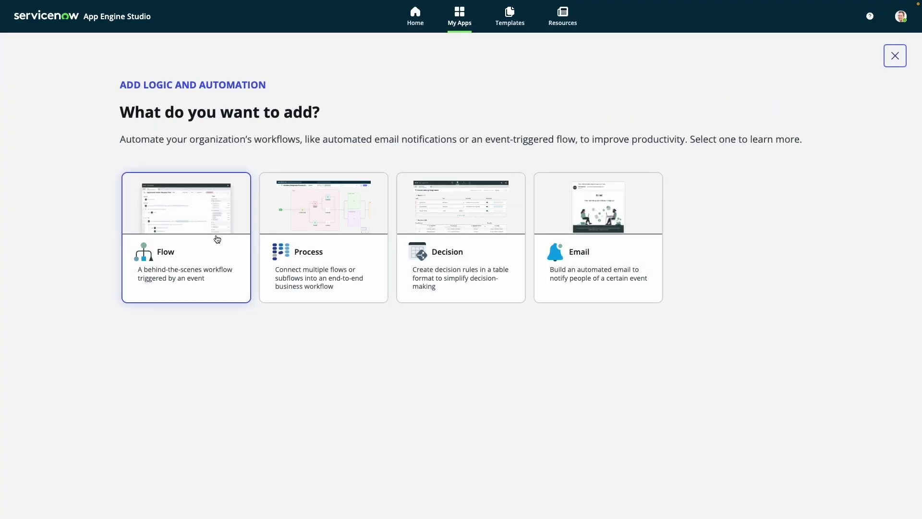
{"action": "left_click", "coordinate": [894, 56]}
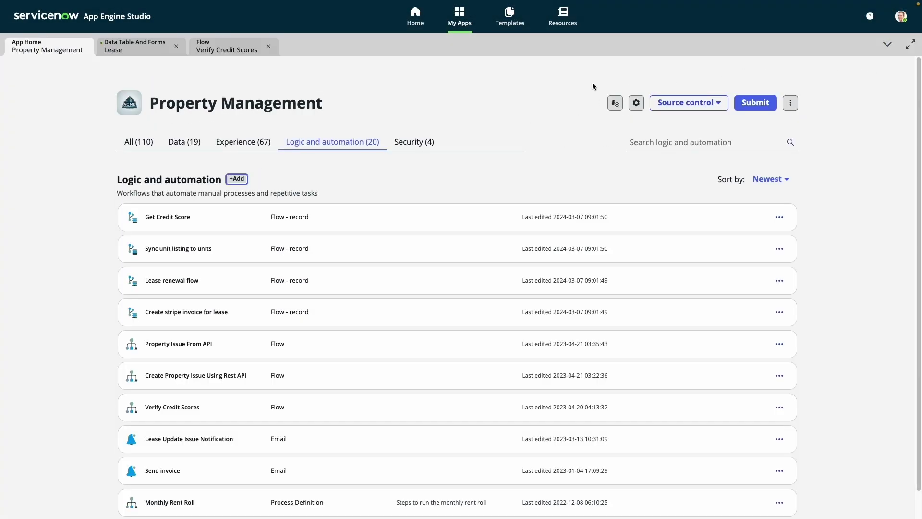
{"action": "left_click", "coordinate": [162, 54]}
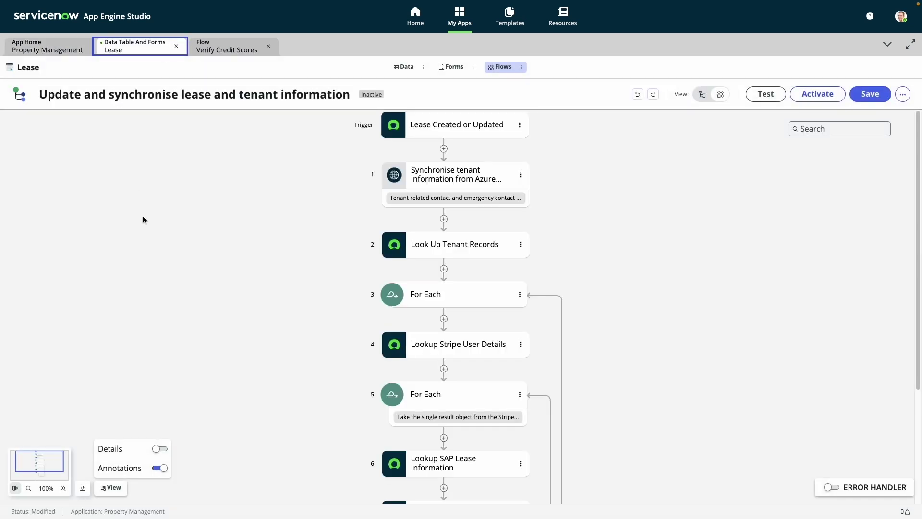
{"action": "left_click", "coordinate": [447, 129]}
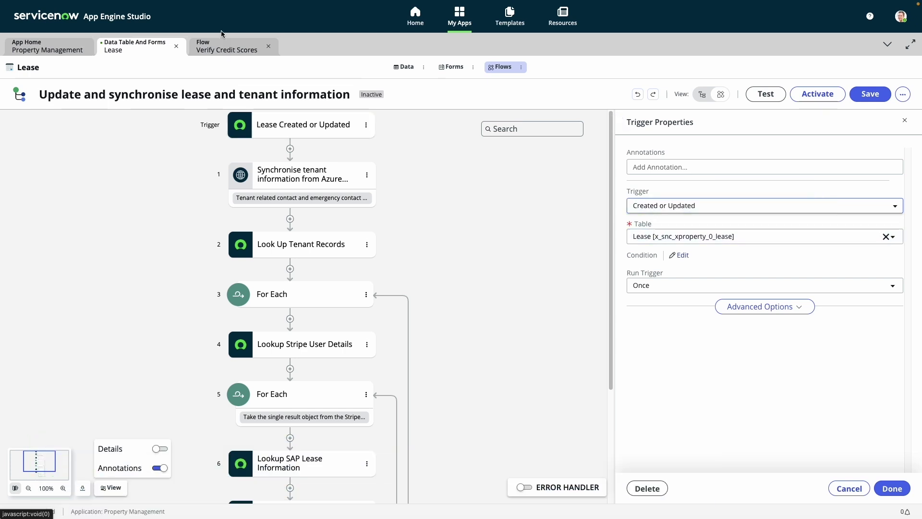
In Verify Credit Scores, inspect the Inputs and Outputs output Type list, then close the panels
{"action": "left_click", "coordinate": [223, 50]}
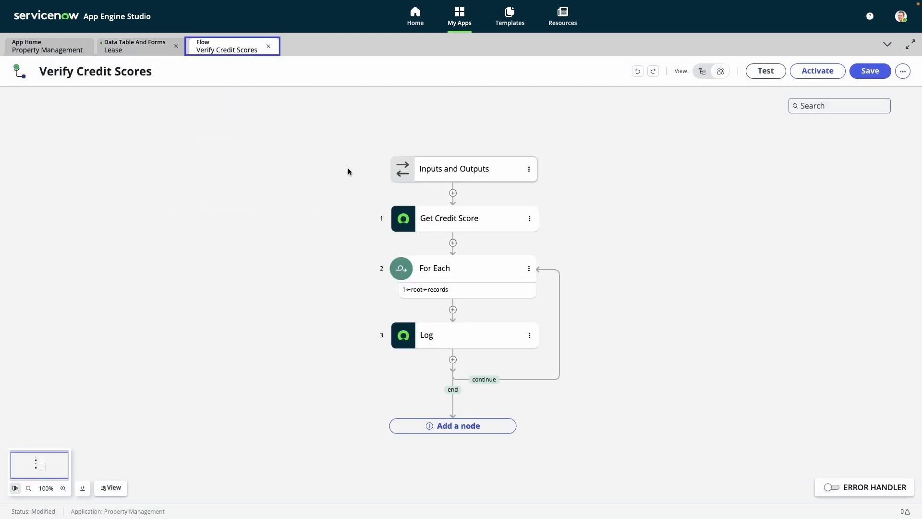
{"action": "left_click", "coordinate": [481, 178]}
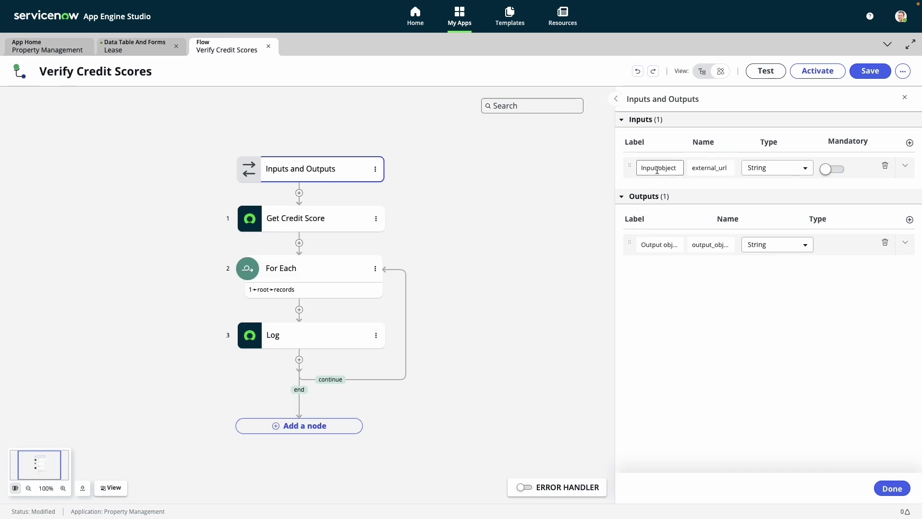
{"action": "left_click", "coordinate": [768, 246]}
{"action": "left_click", "coordinate": [570, 250]}
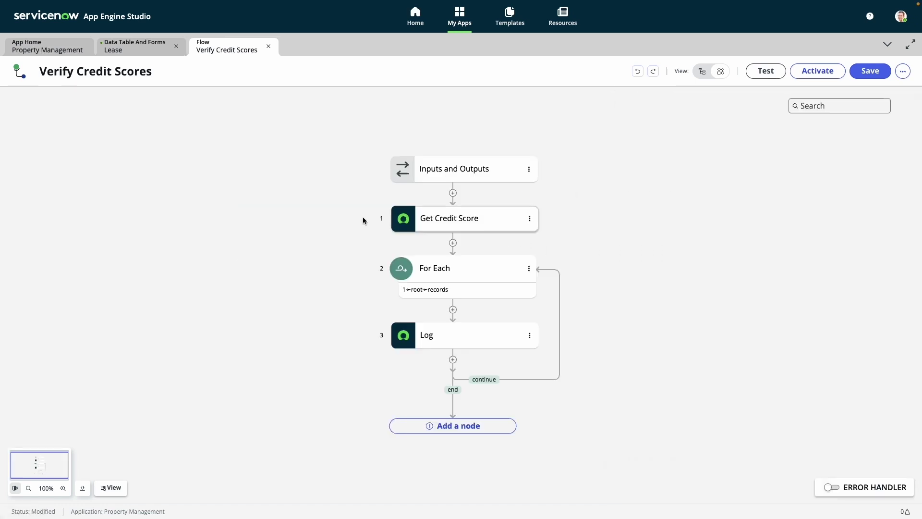
{"action": "left_click", "coordinate": [452, 244]}
{"action": "left_click", "coordinate": [454, 244]}
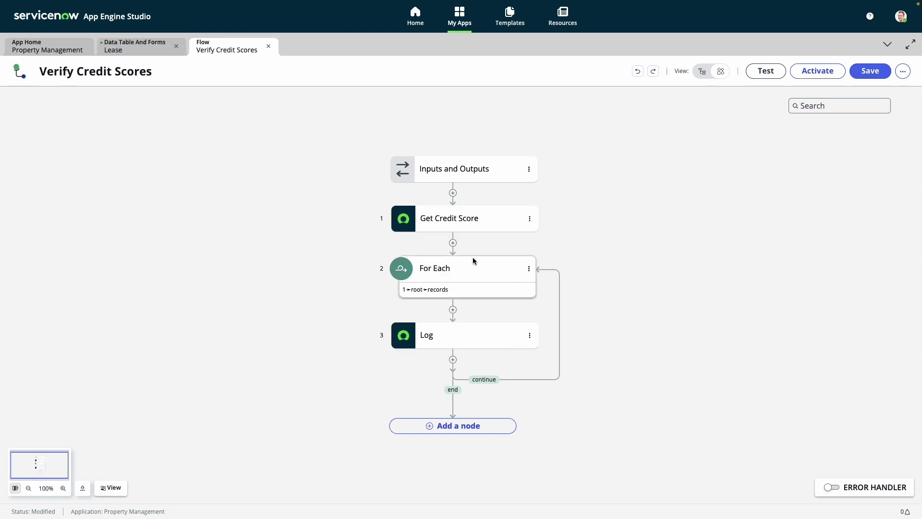
Browse the Flow Logic options after Get Credit Score without adding any
{"action": "left_click", "coordinate": [453, 244]}
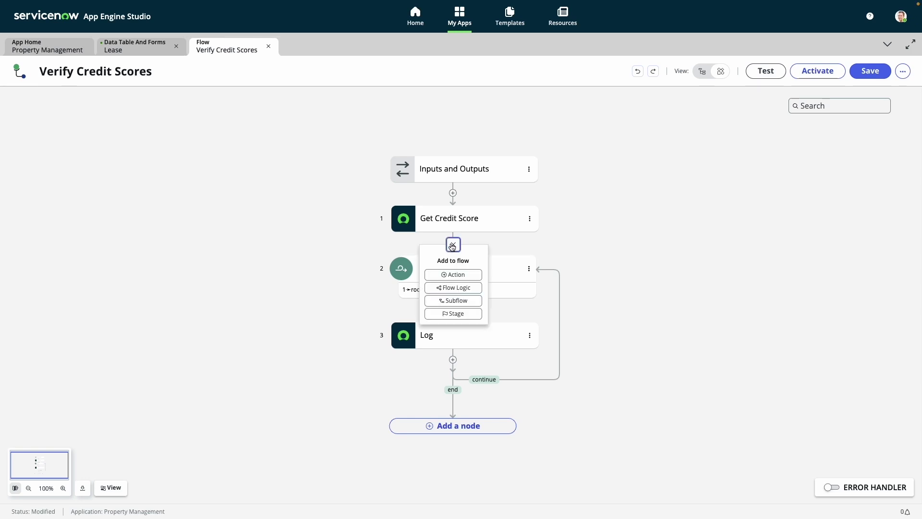
{"action": "left_click", "coordinate": [465, 287]}
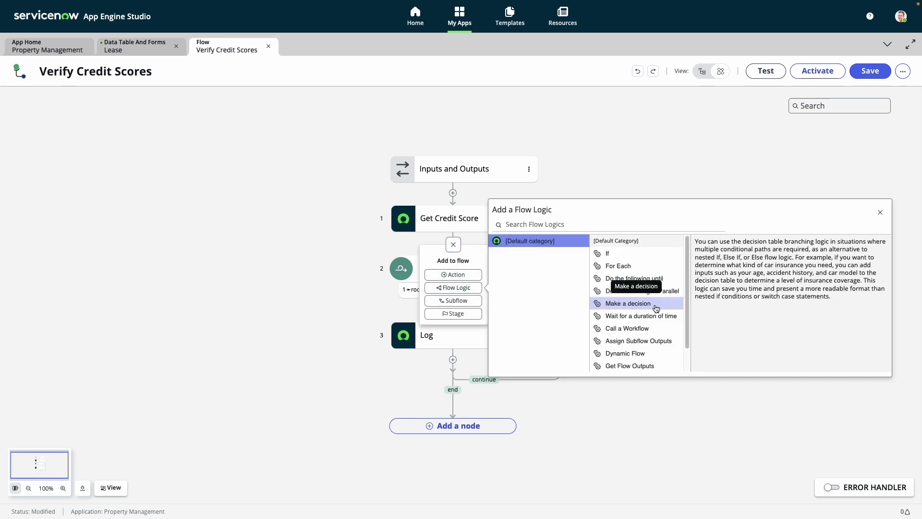
{"action": "left_click", "coordinate": [661, 268]}
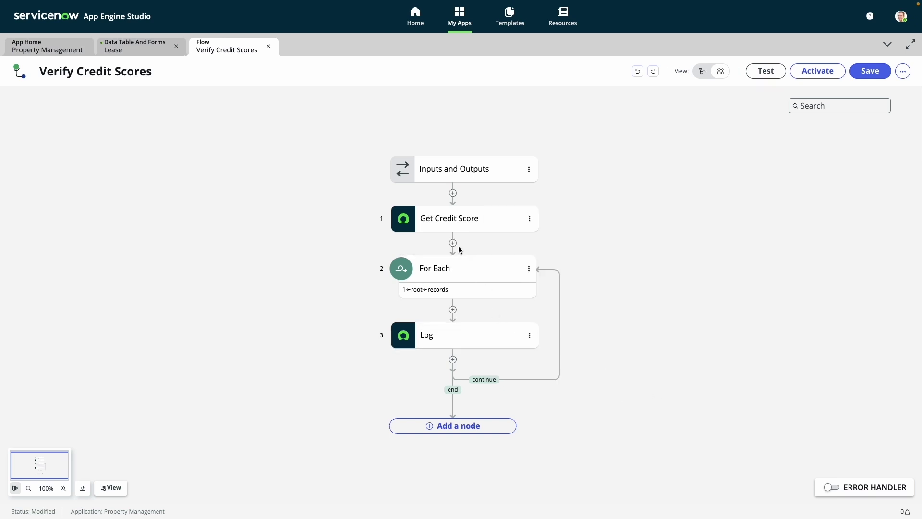
Search the actions for 'Document Intelligen', then list the RPA Hub actions
{"action": "left_click", "coordinate": [453, 243]}
{"action": "left_click", "coordinate": [467, 274]}
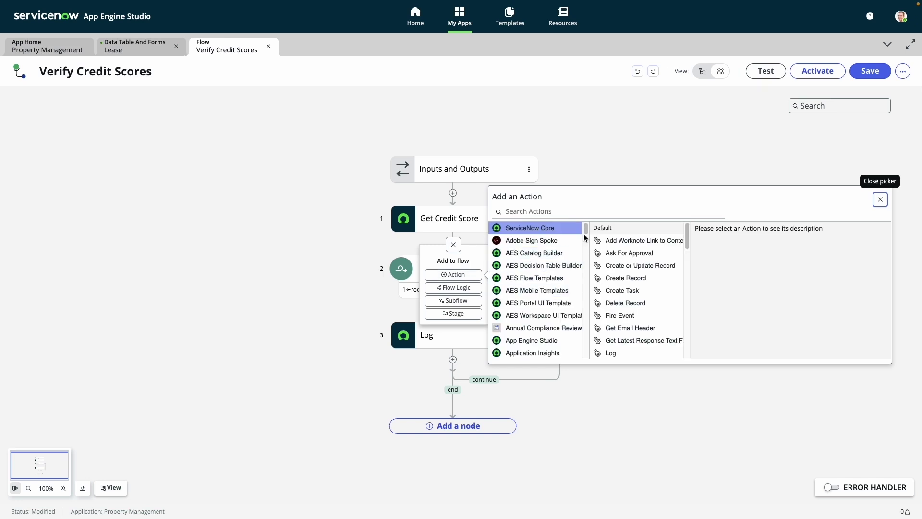
{"action": "left_click_drag", "start_coordinate": [586, 232], "coordinate": [590, 278]}
{"action": "left_click", "coordinate": [529, 211]}
{"action": "type", "text": "Document Intelligence"}
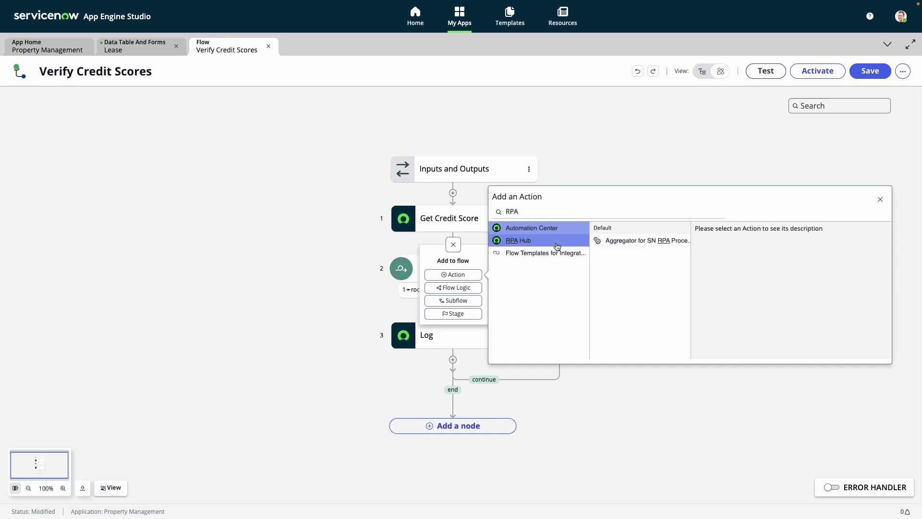
{"action": "left_click", "coordinate": [517, 240]}
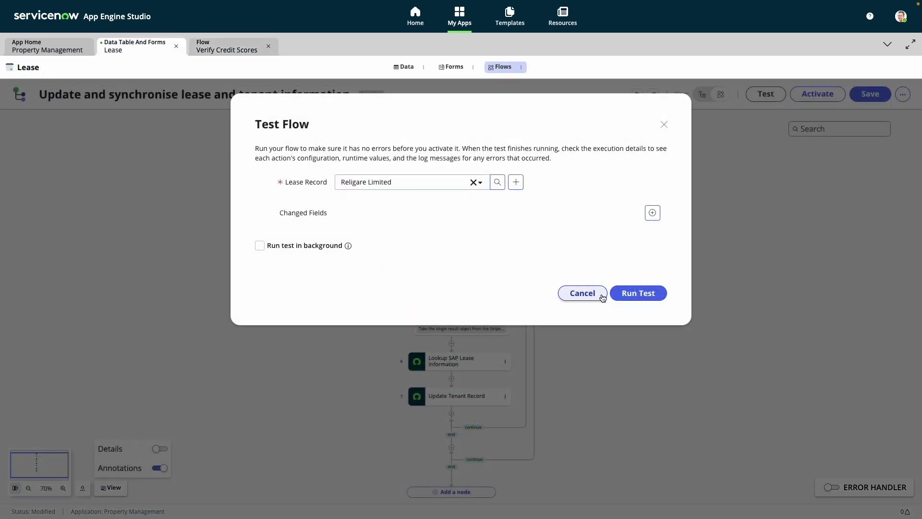
Test-run the lease flow and inspect the tenant sync and Look Up Records execution details
{"action": "left_click", "coordinate": [651, 301]}
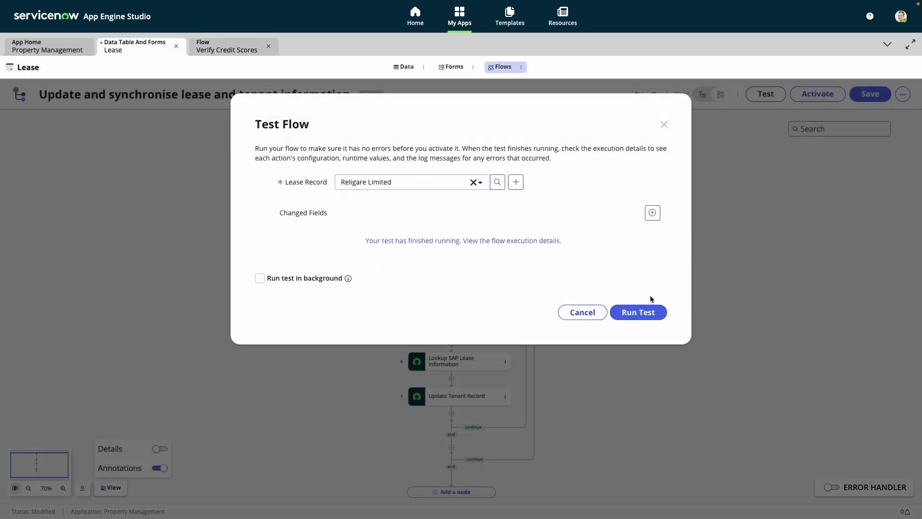
{"action": "left_click", "coordinate": [546, 241]}
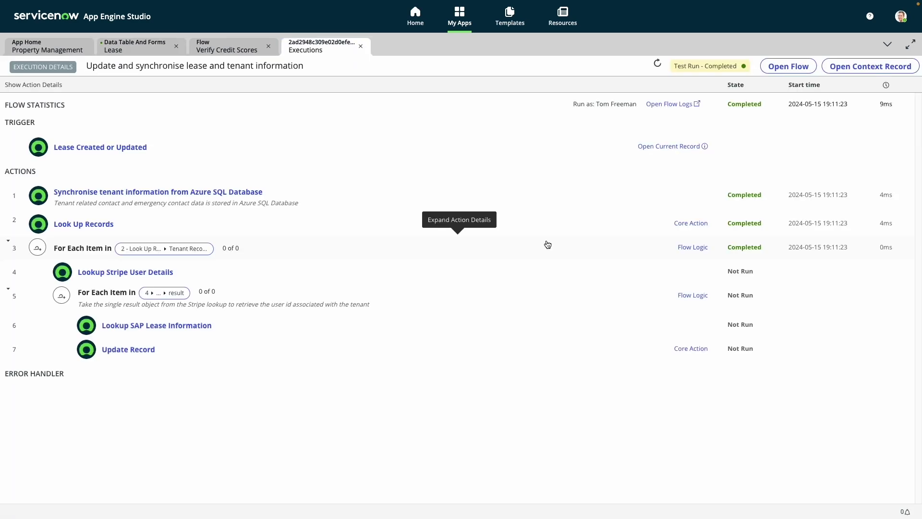
{"action": "left_click", "coordinate": [322, 203]}
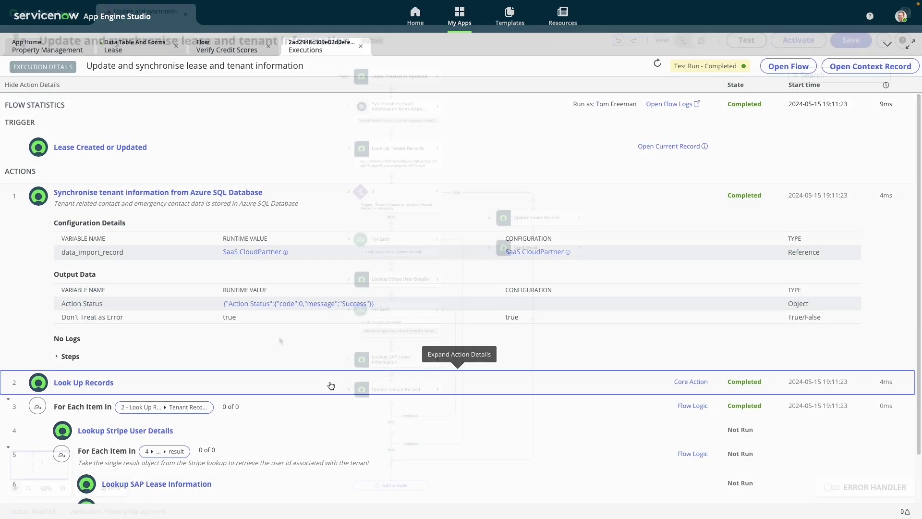
{"action": "left_click", "coordinate": [329, 383]}
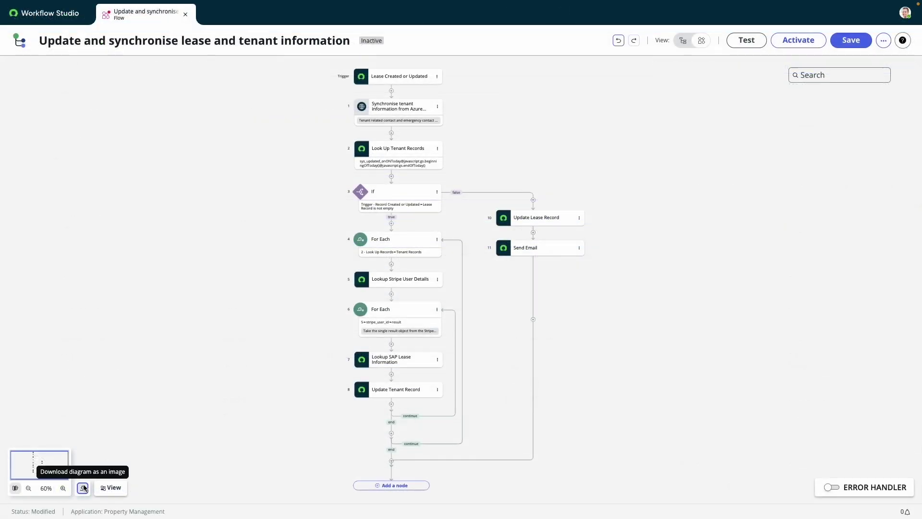
Save the flow diagram as an image file, then open the Budget Calculations subflow
{"action": "left_click", "coordinate": [84, 488]}
{"action": "left_click", "coordinate": [526, 288]}
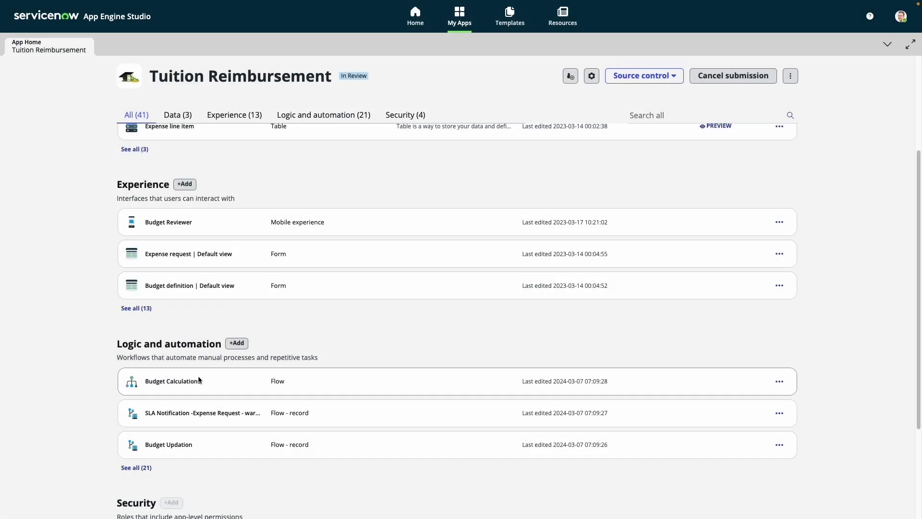
{"action": "left_click", "coordinate": [198, 377]}
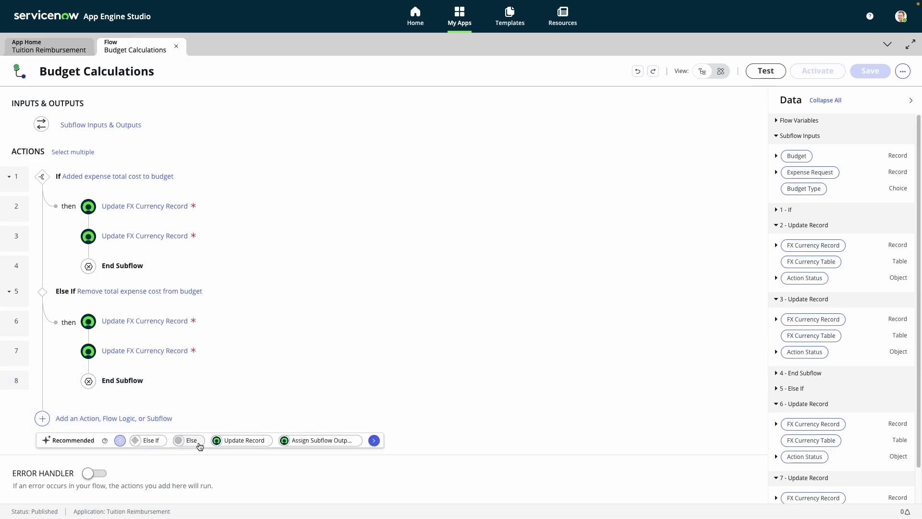
Add an Else If branch to Budget Calculations containing a recommended Look Up Records step
{"action": "left_click", "coordinate": [146, 441]}
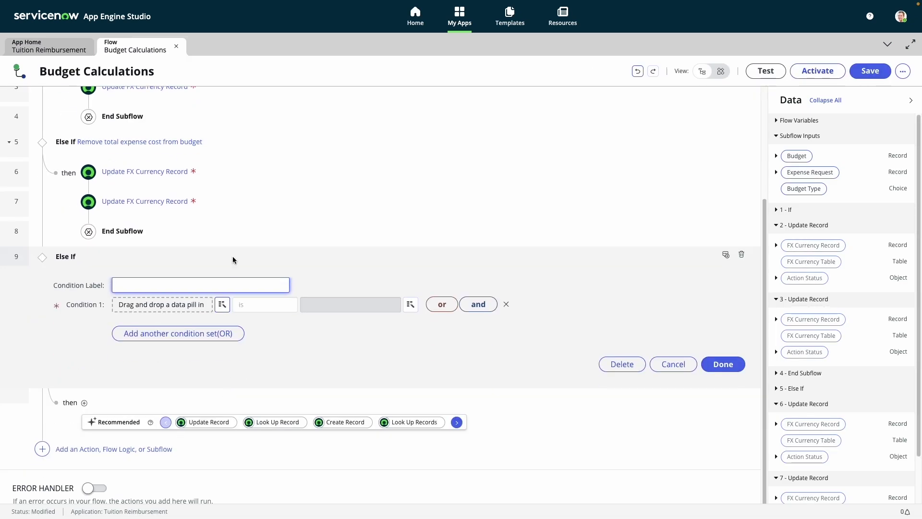
{"action": "left_click", "coordinate": [233, 259]}
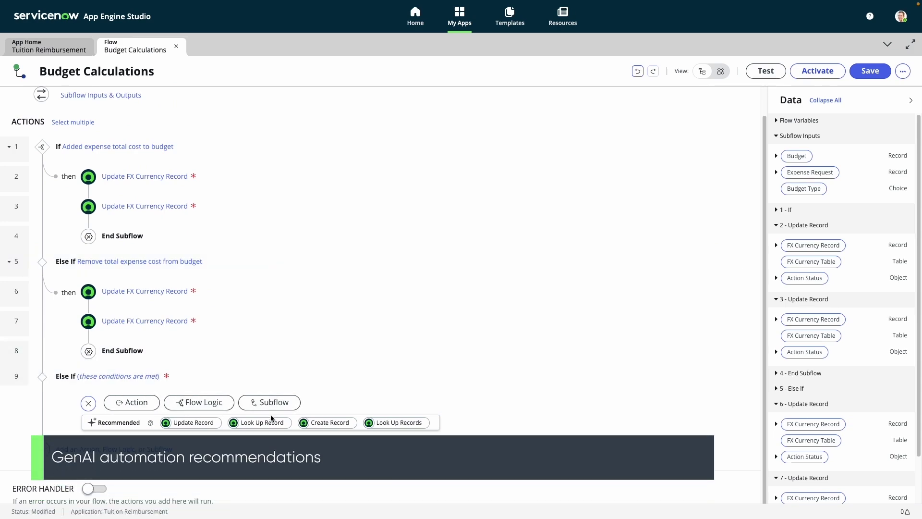
{"action": "left_click", "coordinate": [381, 423]}
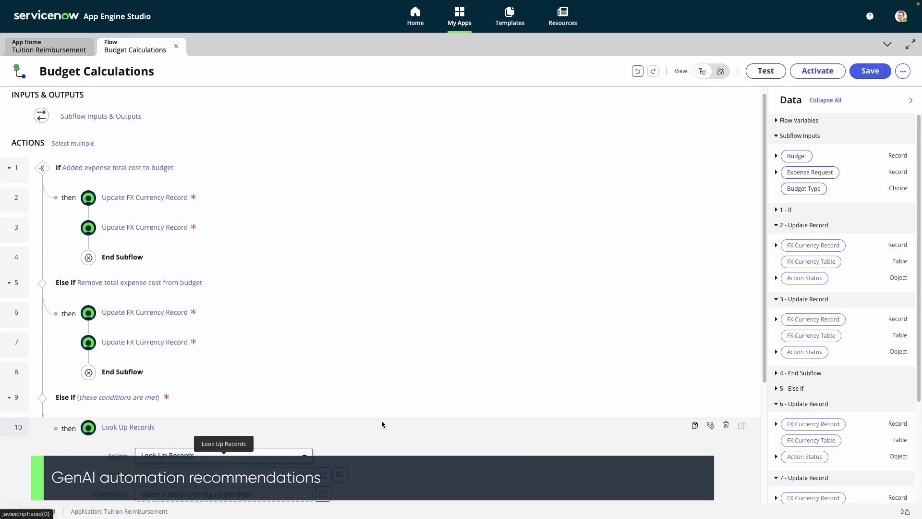
{"action": "left_click", "coordinate": [354, 316]}
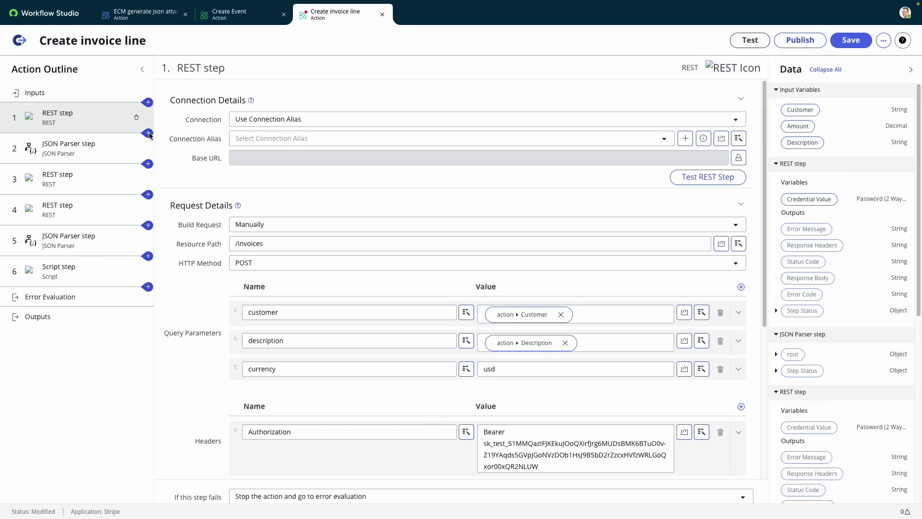
{"action": "left_click", "coordinate": [148, 133]}
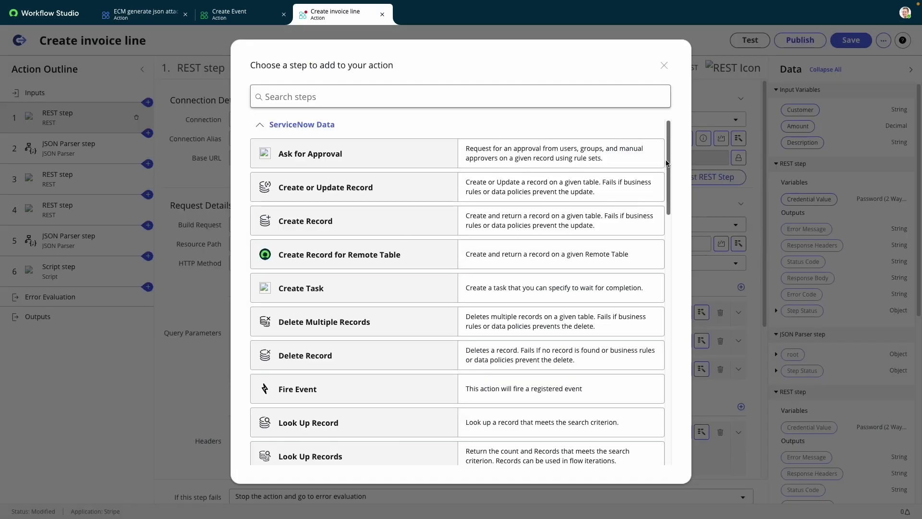
{"action": "left_click_drag", "start_coordinate": [667, 163], "coordinate": [671, 413]}
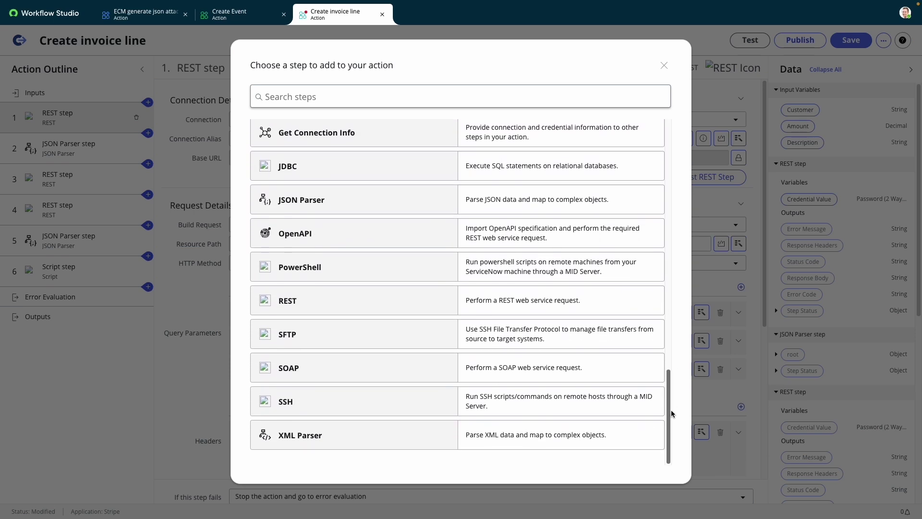
{"action": "left_click", "coordinate": [667, 66]}
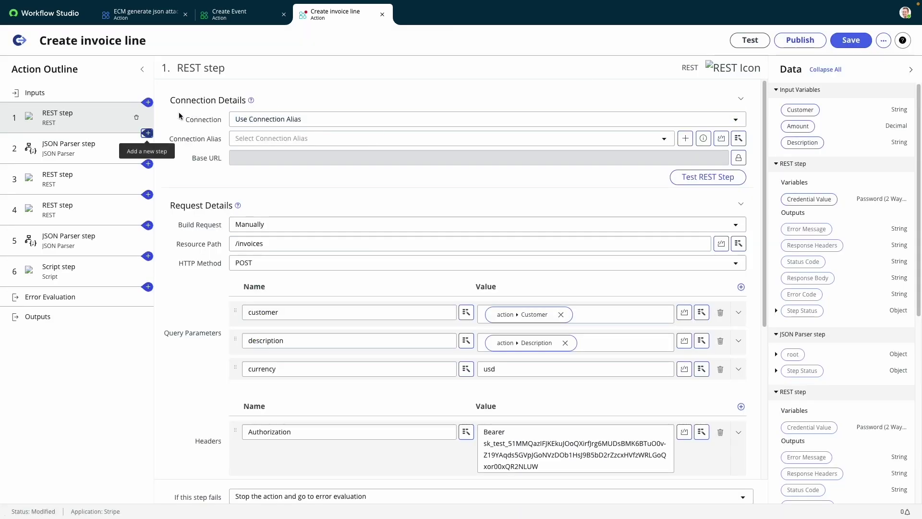
Review the Create invoice line JSON Parser and Script steps, error evaluation, and Outputs mapping
{"action": "scroll", "coordinate": [206, 188], "scroll_direction": "down", "scroll_amount": 5}
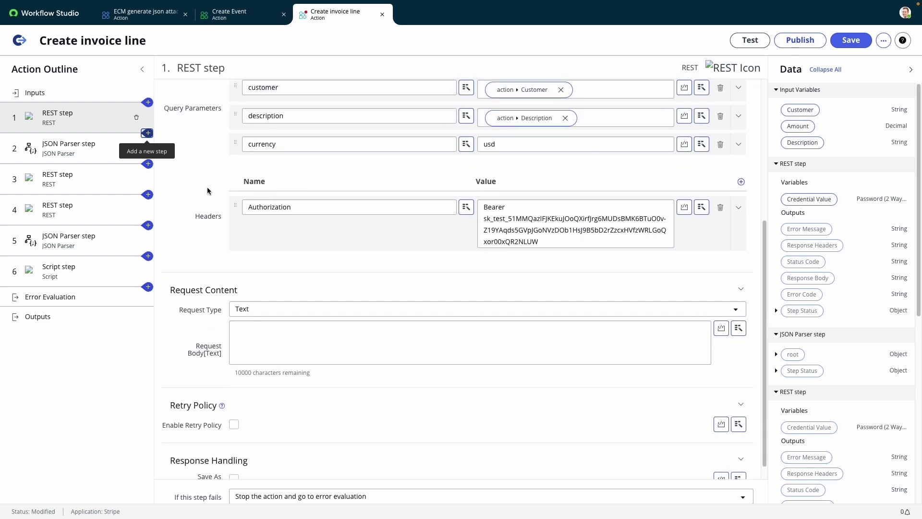
{"action": "left_click", "coordinate": [96, 150]}
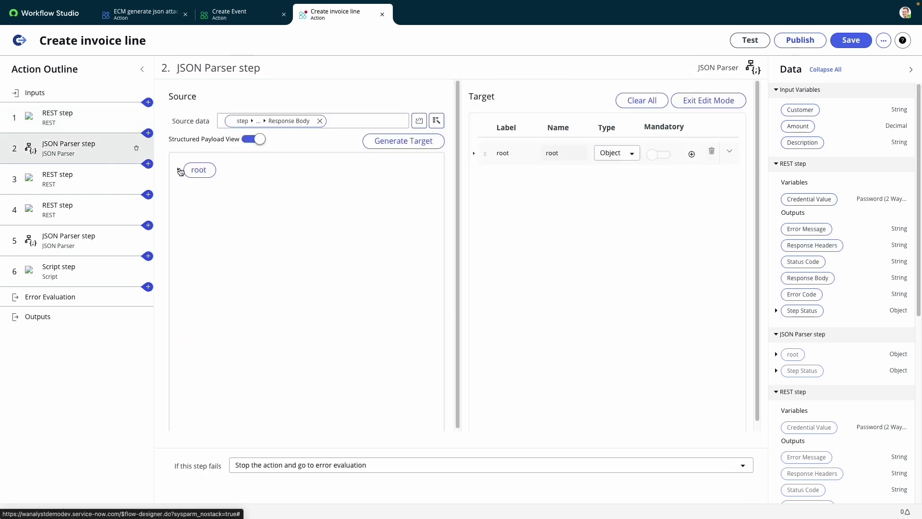
{"action": "scroll", "coordinate": [210, 222], "scroll_direction": "down", "scroll_amount": 4}
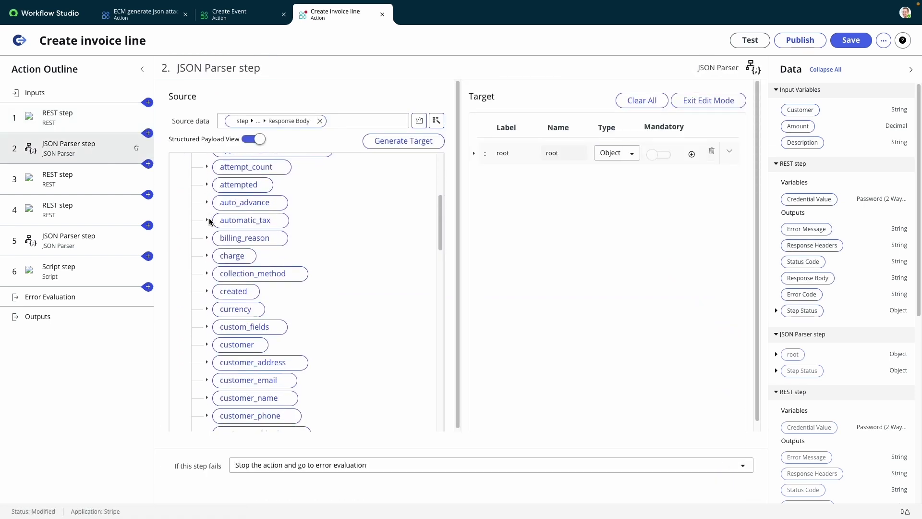
{"action": "left_click", "coordinate": [92, 270]}
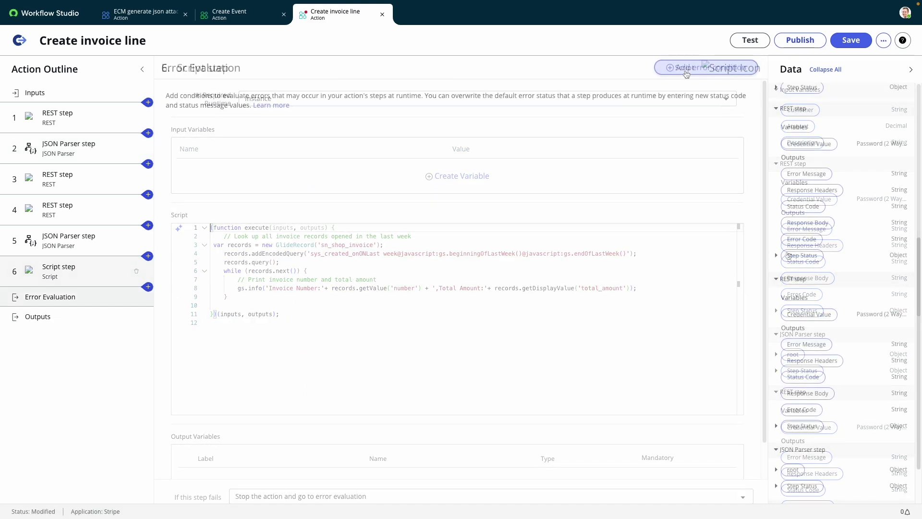
{"action": "left_click", "coordinate": [686, 72]}
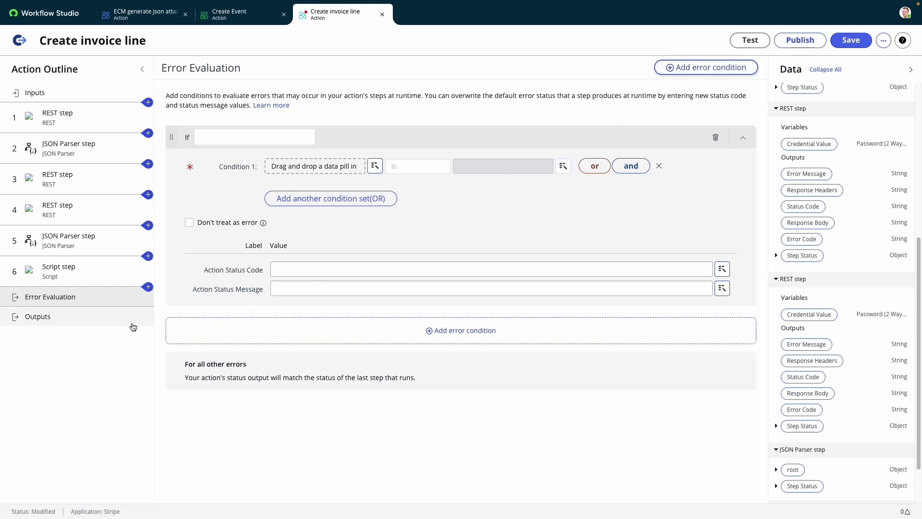
{"action": "left_click", "coordinate": [90, 325]}
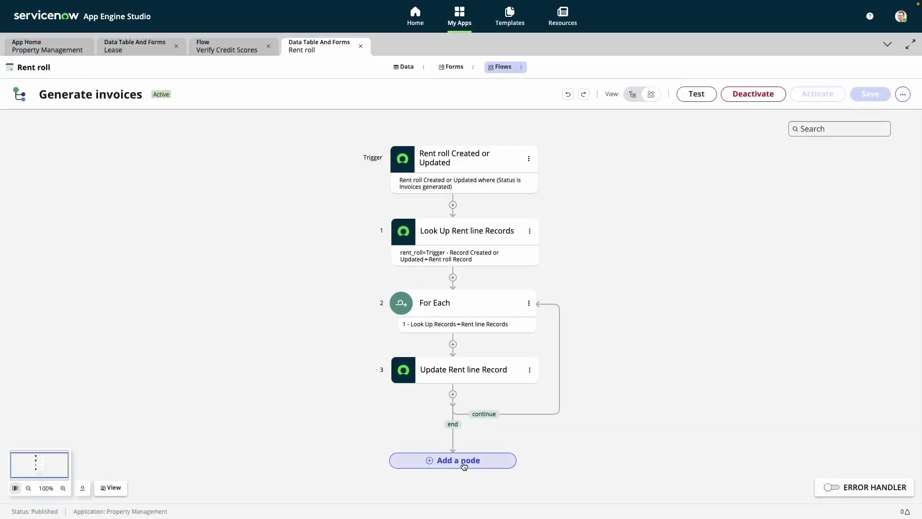
Append the 'Create invoice line' action to the Generate invoices flow as step 4
{"action": "left_click", "coordinate": [464, 465]}
{"action": "left_click", "coordinate": [471, 405]}
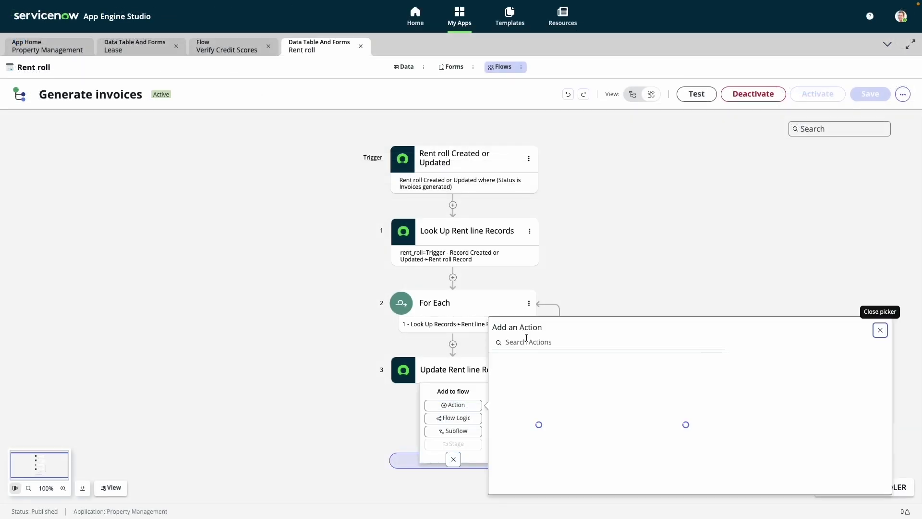
{"action": "type", "text": "Create invoice line"}
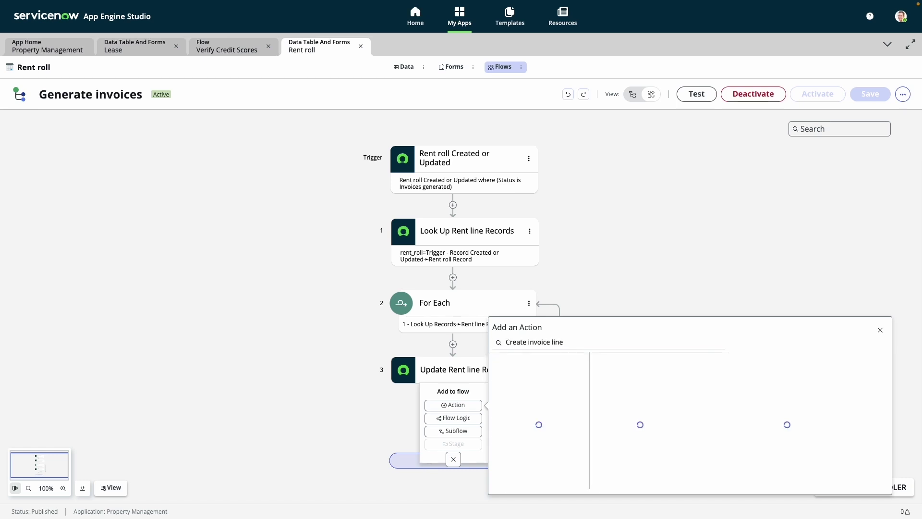
{"action": "left_click", "coordinate": [680, 376]}
{"action": "left_click", "coordinate": [678, 376]}
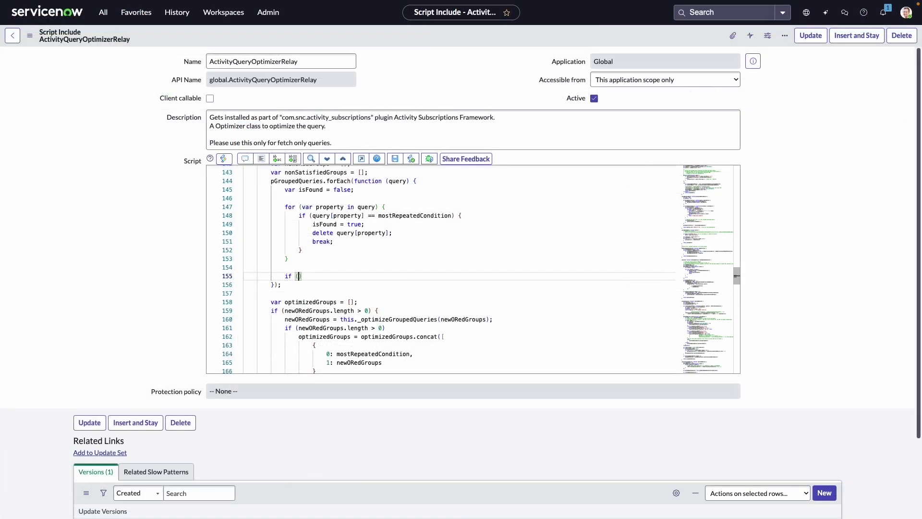
Write the if (isFound) block that pushes query onto newORedGroups
{"action": "type", "text": "isF"}
{"action": "key", "text": "Return"}
{"action": "type", "text": "{"}
{"action": "key", "text": "Return"}
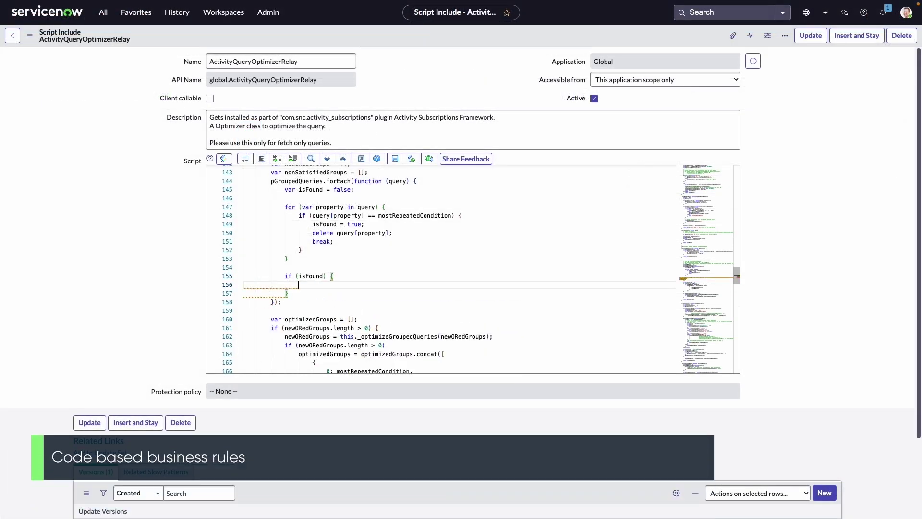
{"action": "type", "text": "newO"}
{"action": "key", "text": "Return"}
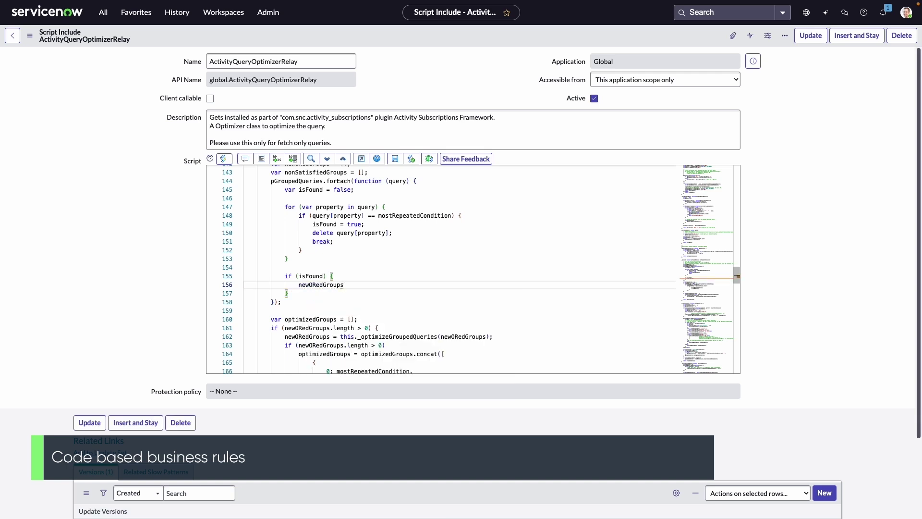
{"action": "type", "text": ".push"}
{"action": "key", "text": "Return"}
{"action": "type", "text": "(qu"}
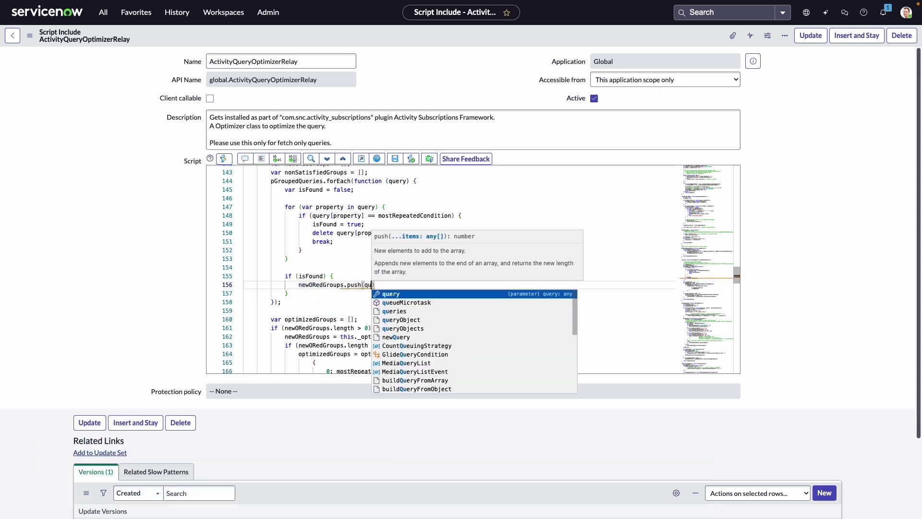
{"action": "key", "text": "Return"}
{"action": "type", "text": ");"}
{"action": "key", "text": "Return"}
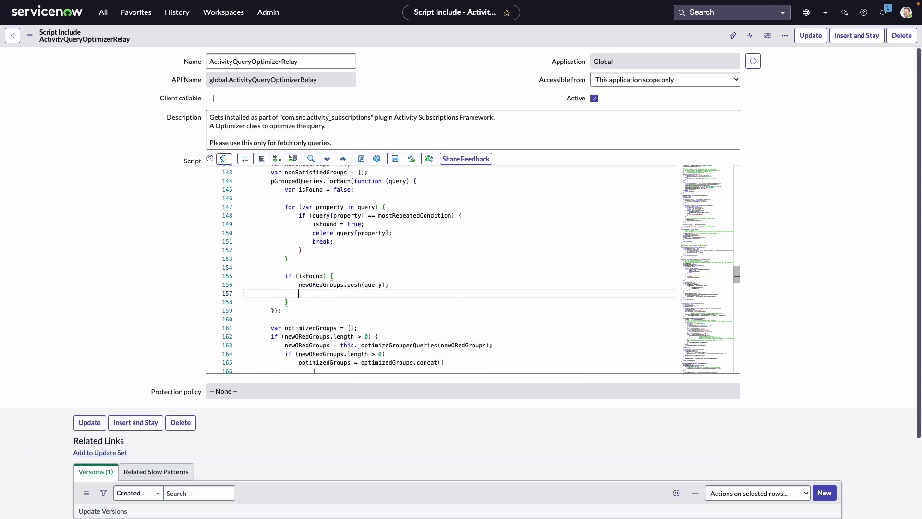
Add an else branch that pushes query onto nonSatisfiedGroups
{"action": "type", "text": "else"}
{"action": "key", "text": "Return"}
{"action": "type", "text": "non"}
{"action": "key", "text": "Return"}
{"action": "type", "text": ".push(query"}
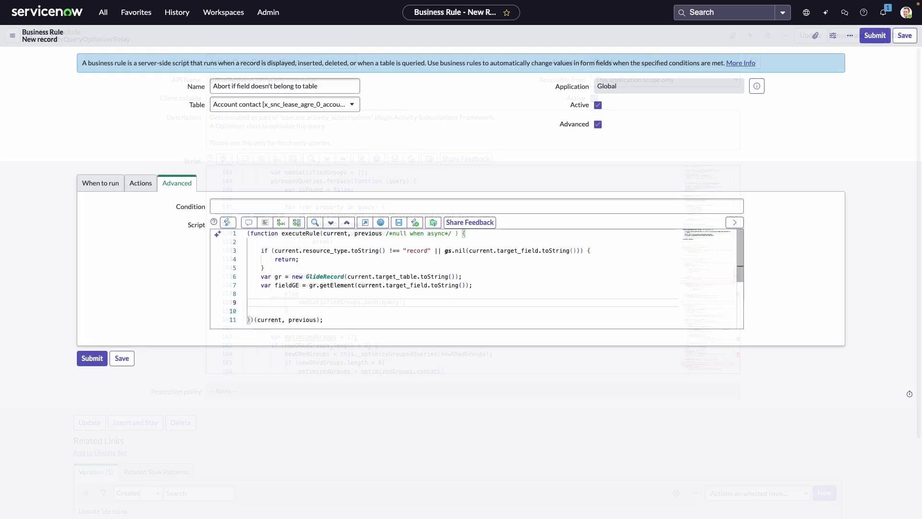
Add a null check on fieldGE showing the error 'Selected field doesn't belong to the table selected'
{"action": "type", "text": "fi"}
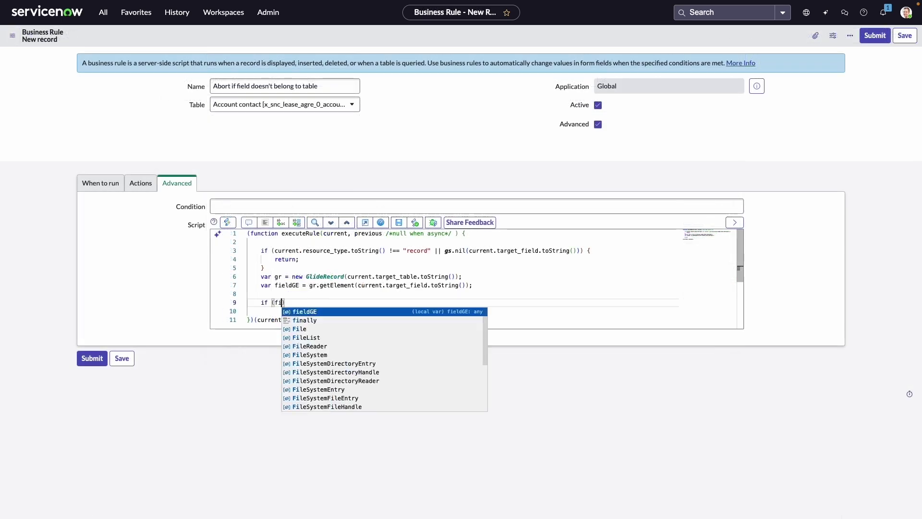
{"action": "type", "text": "eldGE"}
{"action": "key", "text": "Return"}
{"action": "type", "text": "== null)"}
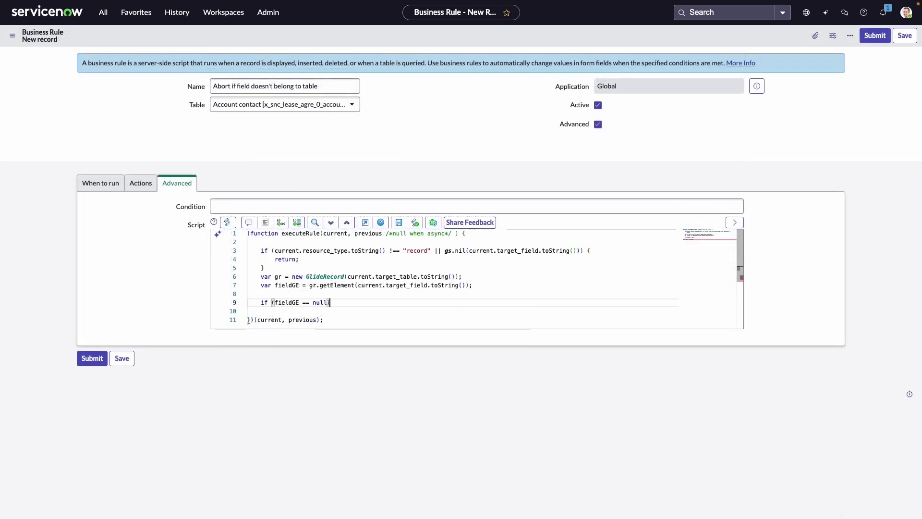
{"action": "type", "text": " {"}
{"action": "key", "text": "Return"}
{"action": "type", "text": "gs.add"}
{"action": "key", "text": "Return"}
{"action": "type", "text": "(gs."}
{"action": "key", "text": "Return"}
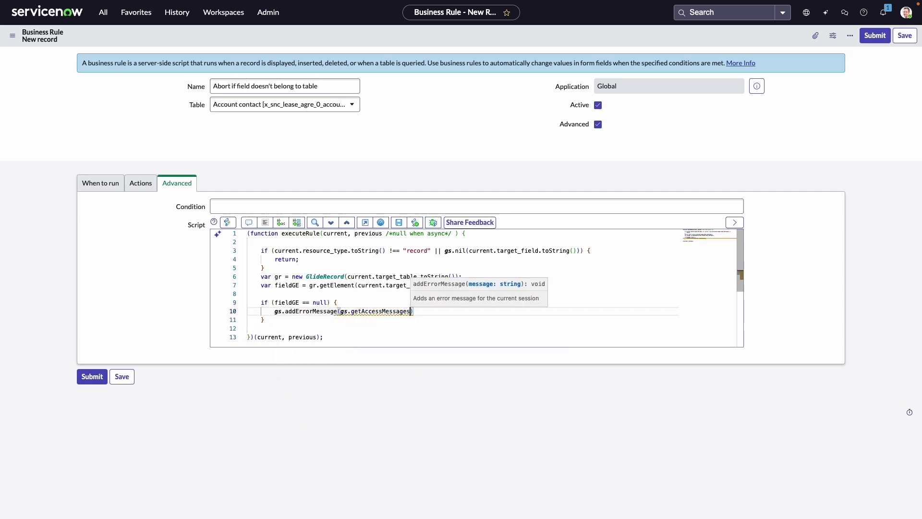
{"action": "key", "text": "BackSpace"}
{"action": "key", "text": "BackSpace"}
{"action": "key", "text": "BackSpace"}
{"action": "key", "text": "BackSpace"}
{"action": "key", "text": "BackSpace"}
{"action": "key", "text": "BackSpace"}
{"action": "key", "text": "BackSpace"}
{"action": "key", "text": "BackSpace"}
{"action": "key", "text": "BackSpace"}
{"action": "key", "text": "BackSpace"}
{"action": "key", "text": "BackSpace"}
{"action": "key", "text": "BackSpace"}
{"action": "key", "text": "BackSpace"}
{"action": "key", "text": "BackSpace"}
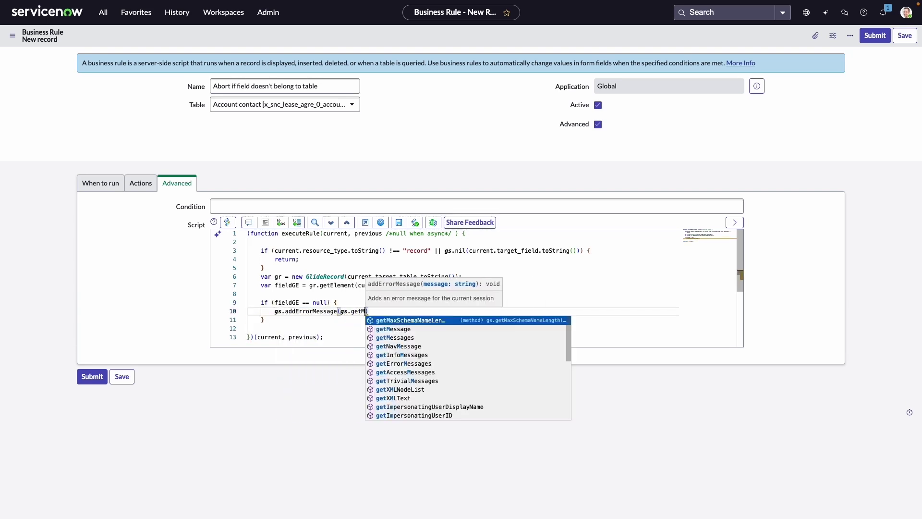
{"action": "key", "text": "Return"}
{"action": "type", "text": "(\"Selected field do"}
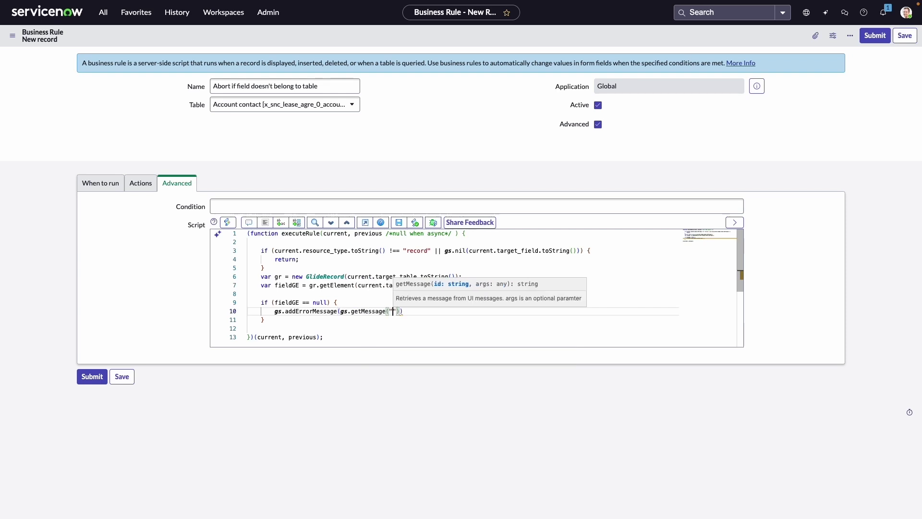
{"action": "type", "text": "esn't belong to the table selected"}
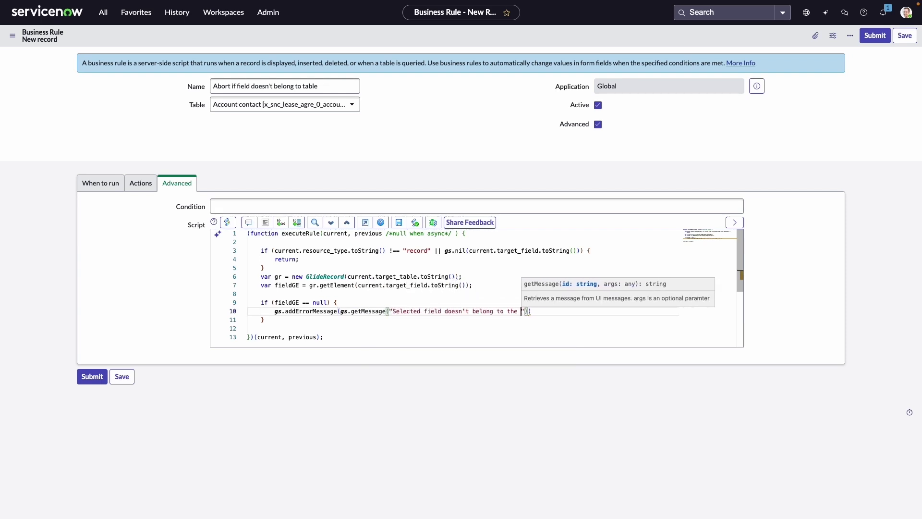
{"action": "type", "text": "\"));"}
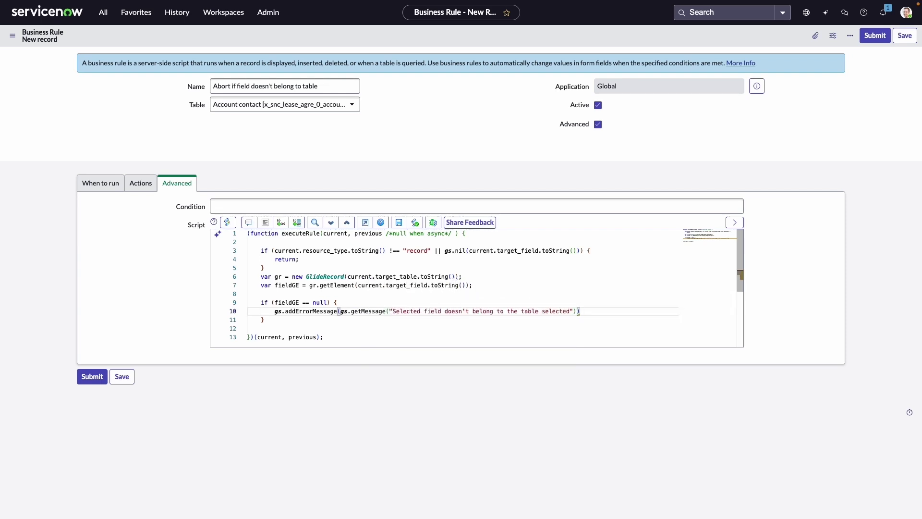
{"action": "key", "text": "Return"}
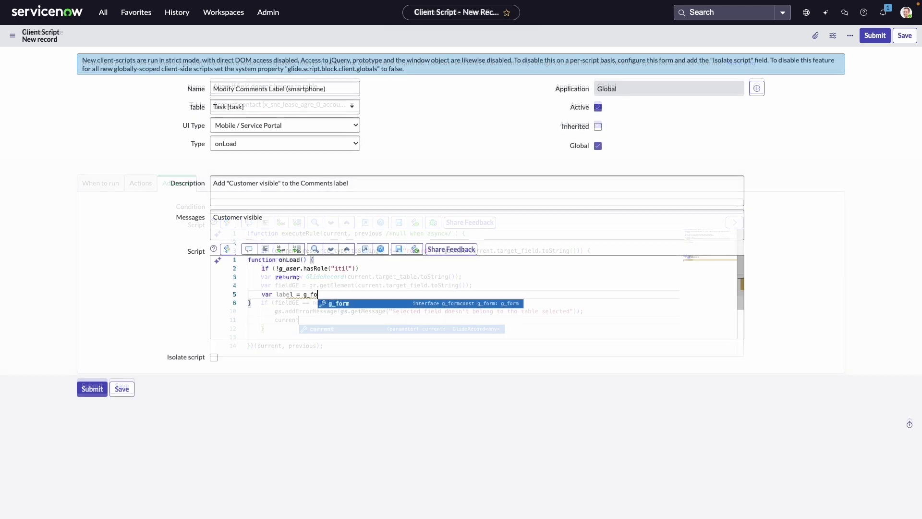
Build the label from rm.getLabel('comments') plus getMEssage('Customer visible')
{"action": "type", "text": "rm.getLabel('comments') + '("}
{"action": "key", "text": "Delete"}
{"action": "type", "text": "+ getMEssage('Customer visibi"}
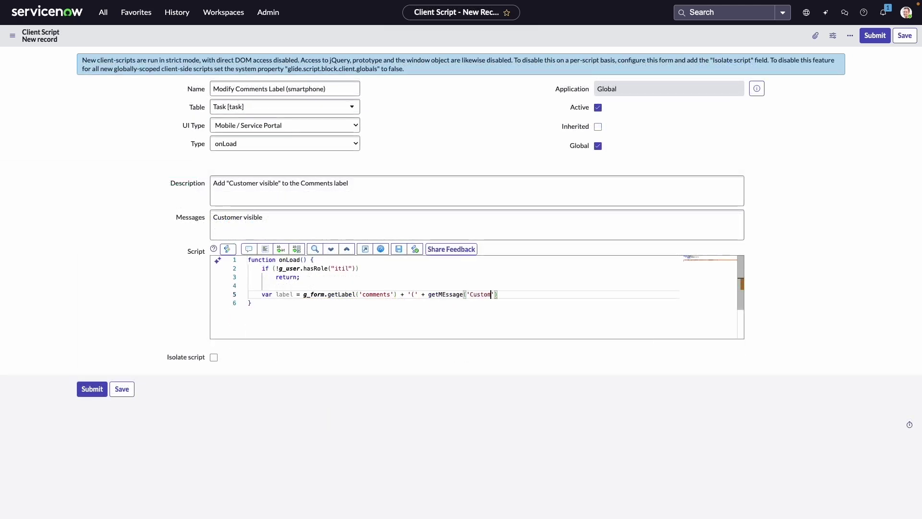
{"action": "type", "text": "le) + ')'"}
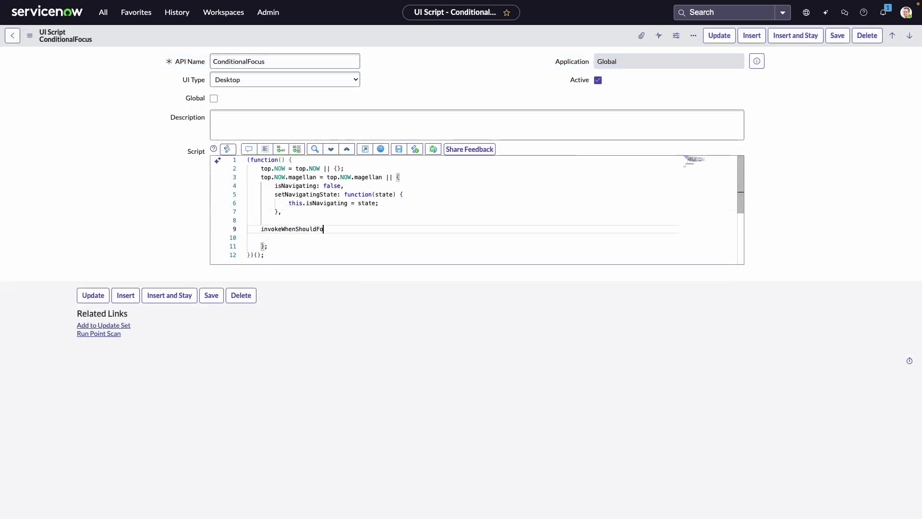
Write invokeWhenShouldFocuse to call onFocus() when navigating or in the top window, then reset isNavigating
{"action": "type", "text": "cuse: function(currentWindow, onFocus"}
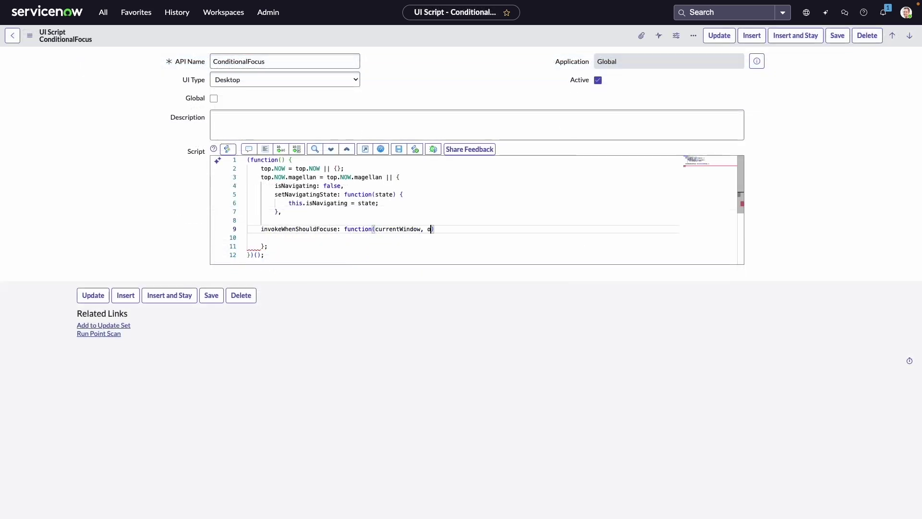
{"action": "type", "text": ") {"}
{"action": "key", "text": "Return"}
{"action": "type", "text": "if (this.isNavigating"}
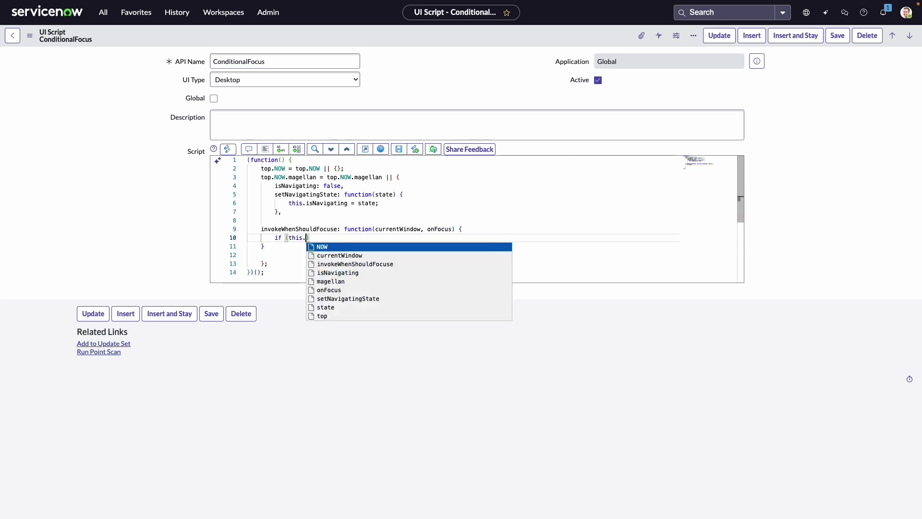
{"action": "type", "text": " || currentWindow.self == "}
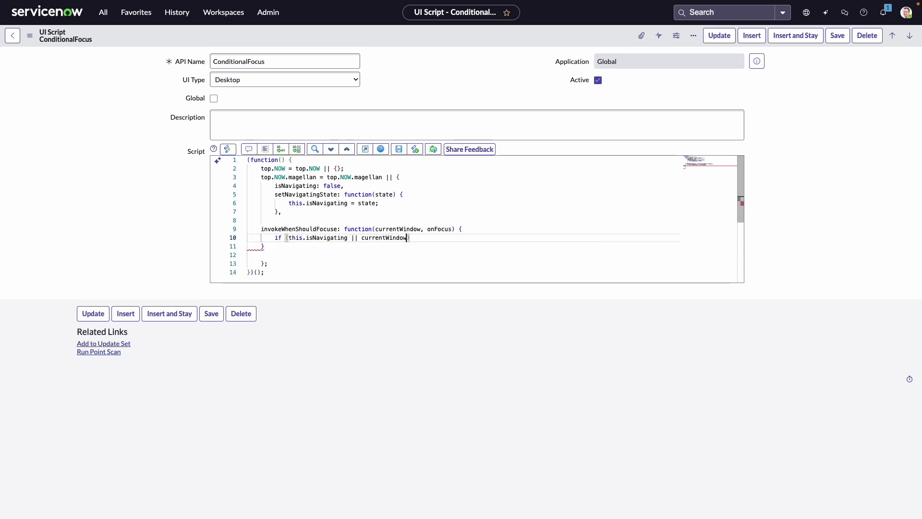
{"action": "type", "text": "currentWindow.top) {"}
{"action": "key", "text": "Return"}
{"action": "type", "text": "on"}
{"action": "key", "text": "Return"}
{"action": "type", "text": "();"}
{"action": "key", "text": "Return"}
{"action": "type", "text": "this.isNavigating = fa"}
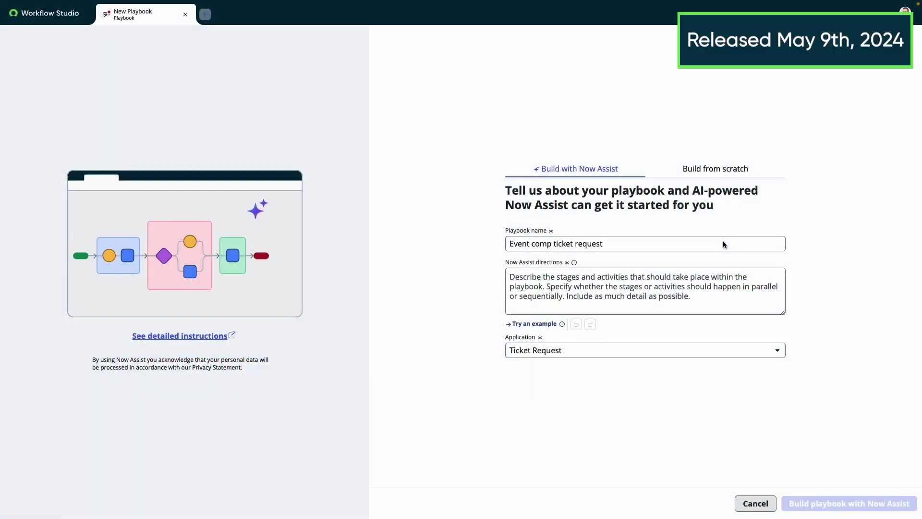
Paste the playbook description into the directions and generate the playbook with Now Assist
{"action": "left_click", "coordinate": [707, 284]}
{"action": "key", "text": "ctrl+v"}
{"action": "left_click", "coordinate": [820, 503]}
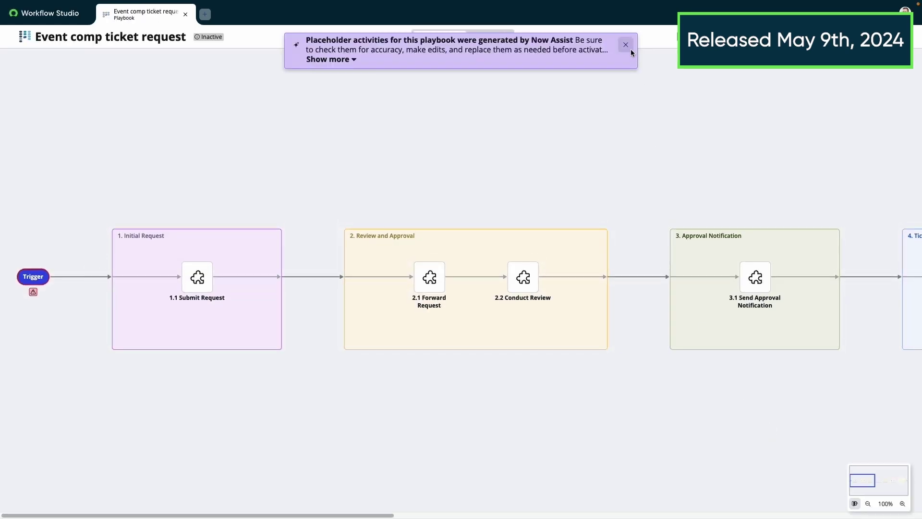
Dismiss the placeholder notice and zoom the canvas out to see every generated stage
{"action": "left_click", "coordinate": [626, 44]}
{"action": "left_click_drag", "start_coordinate": [385, 514], "coordinate": [797, 514]}
{"action": "left_click", "coordinate": [868, 504]}
{"action": "left_click", "coordinate": [869, 503]}
{"action": "left_click", "coordinate": [868, 504]}
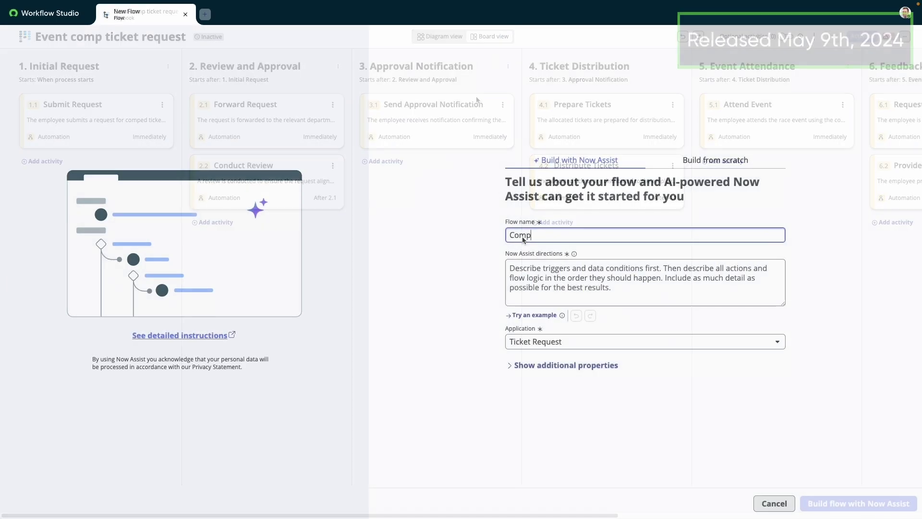
Name the flow 'Comp ticket eligibility check' and generate it from ticket-availability directions with Now Assist
{"action": "type", "text": "ticket eligibility check"}
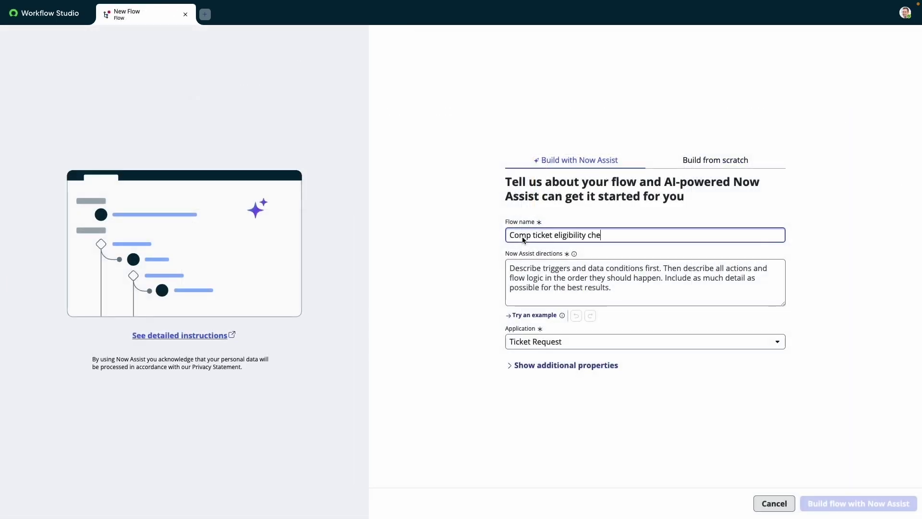
{"action": "left_click", "coordinate": [529, 300]}
{"action": "type", "text": "When a new ticket request record is sub"}
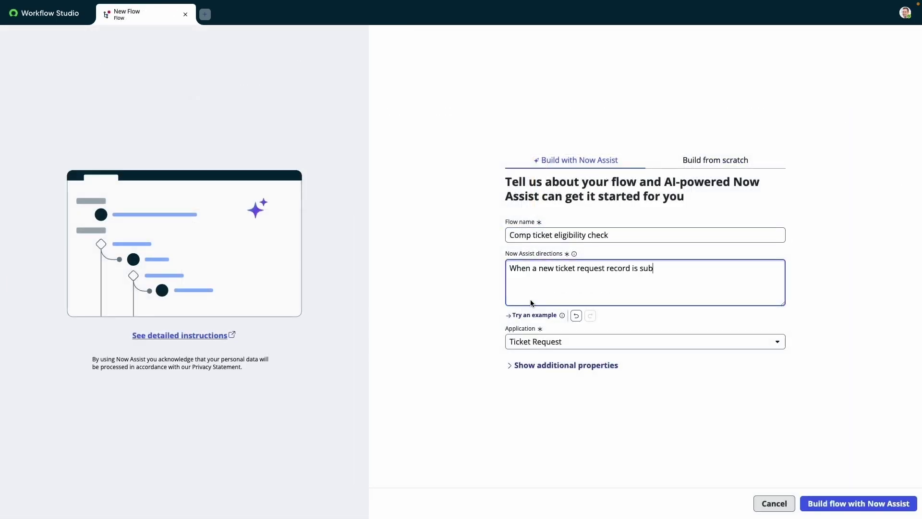
{"action": "type", "text": "mitted, check ticket availability and verify ticket comp eligibility. If both con"}
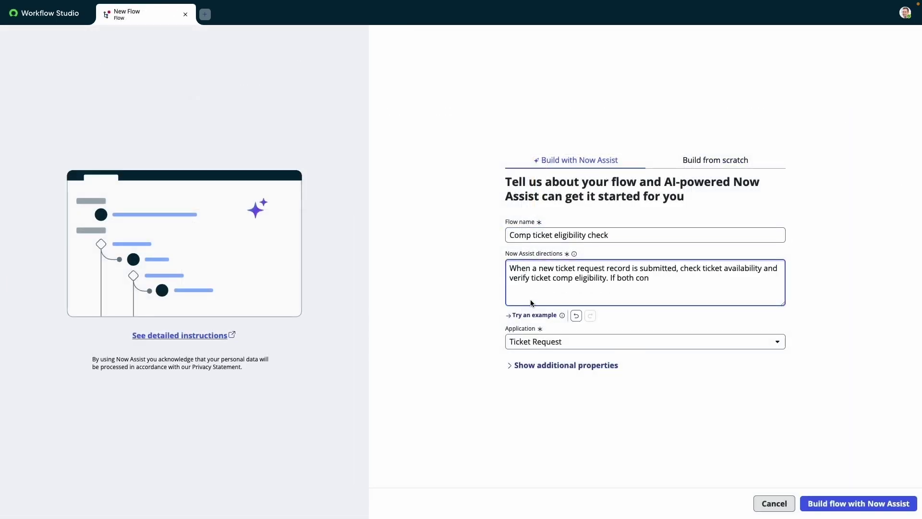
{"action": "type", "text": "ditions are met, update the record's eligibility field to true."}
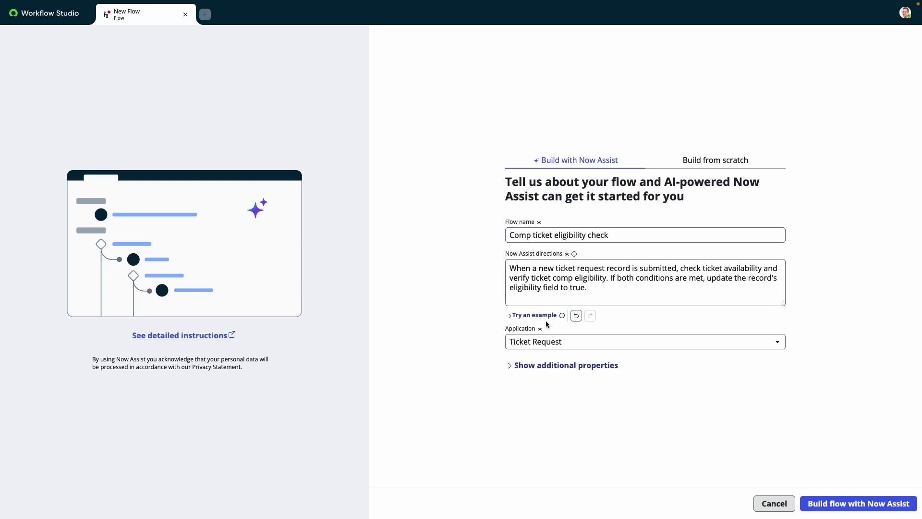
{"action": "left_click", "coordinate": [832, 505]}
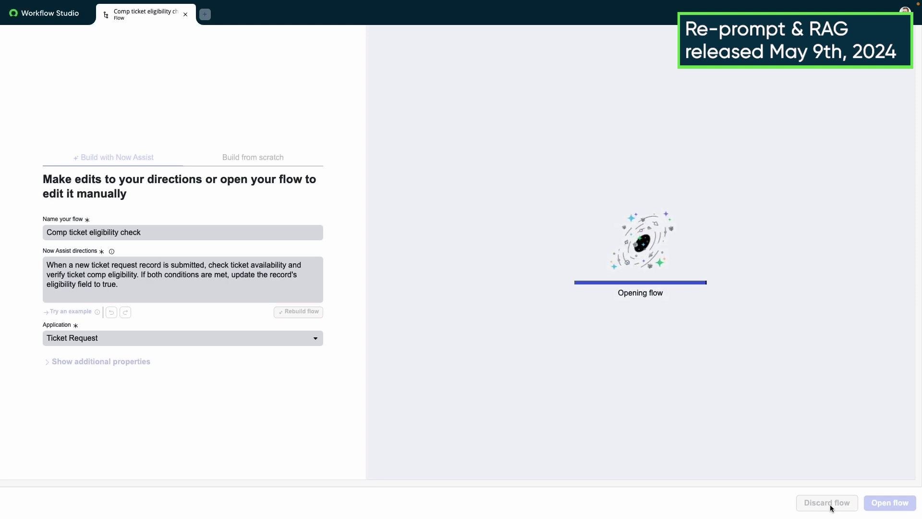
Append 'If not, notify the requestor via email.' to the directions and rebuild the flow
{"action": "left_click", "coordinate": [177, 292]}
{"action": "type", "text": "If not"}
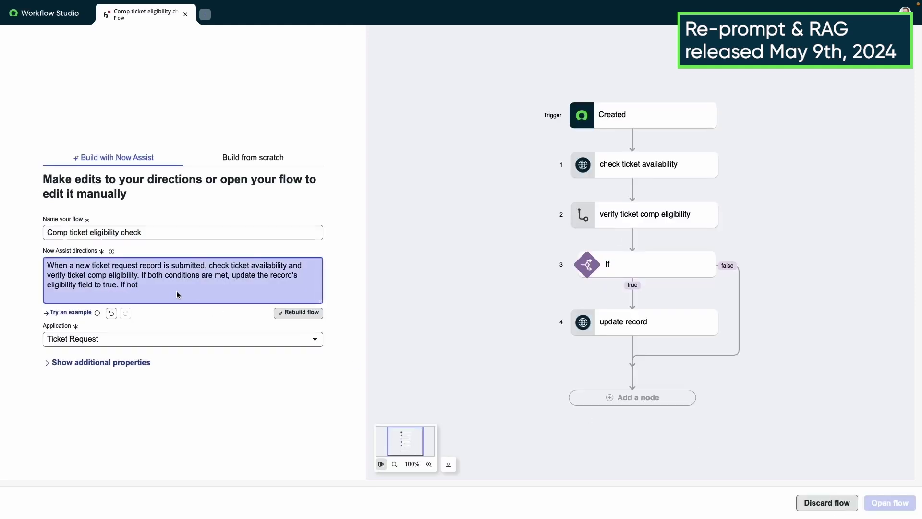
{"action": "type", "text": ", notify the requestor via email."}
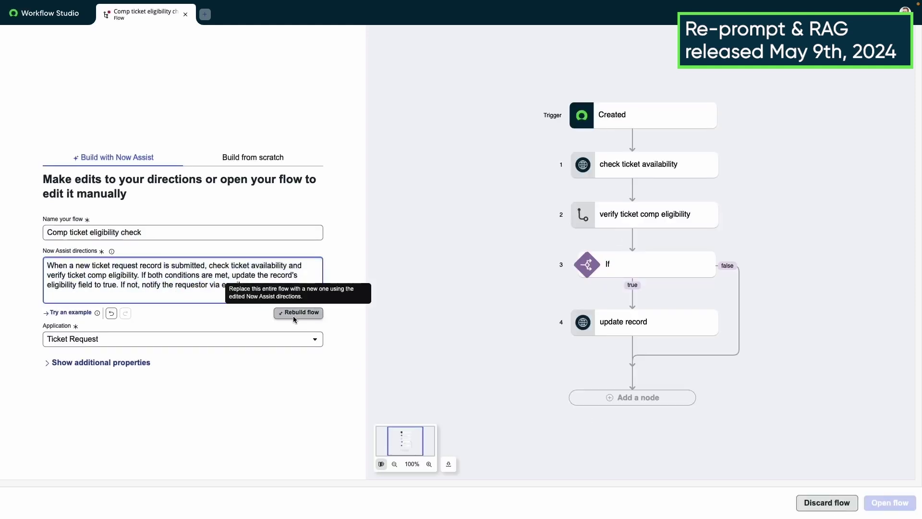
{"action": "left_click", "coordinate": [296, 313]}
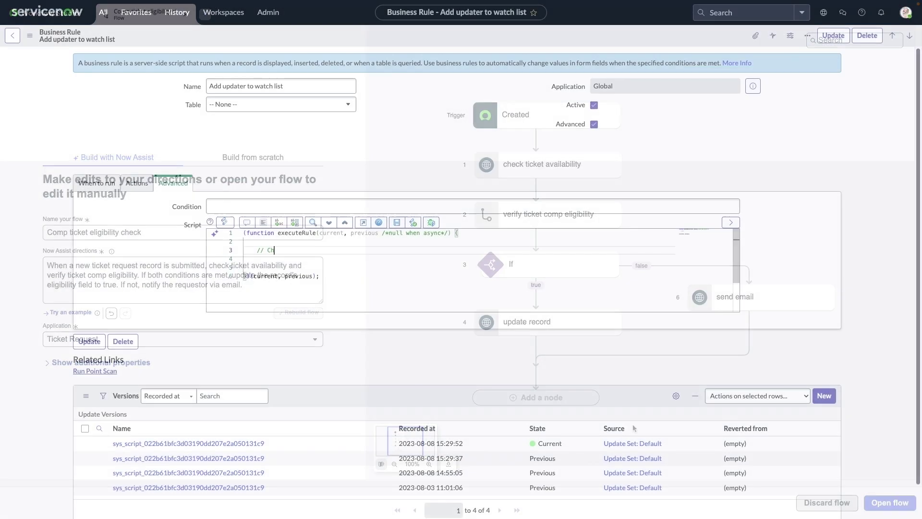
{"action": "type", "text": "Check if the current user is in the watch list, if not, add them"}
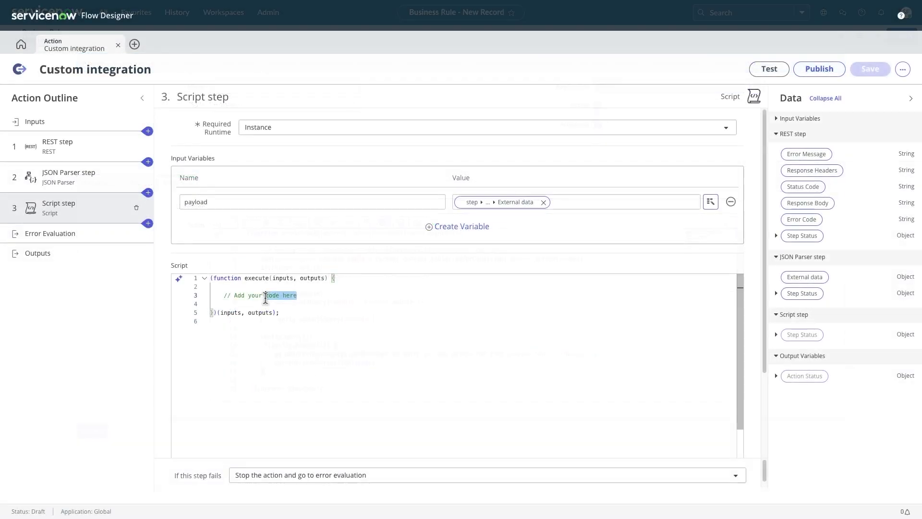
Write a comment asking to regex-mask social security numbers in the payload with '#'
{"action": "type", "text": "Check payload for social security numbers using regex and if any are found, change the social security"}
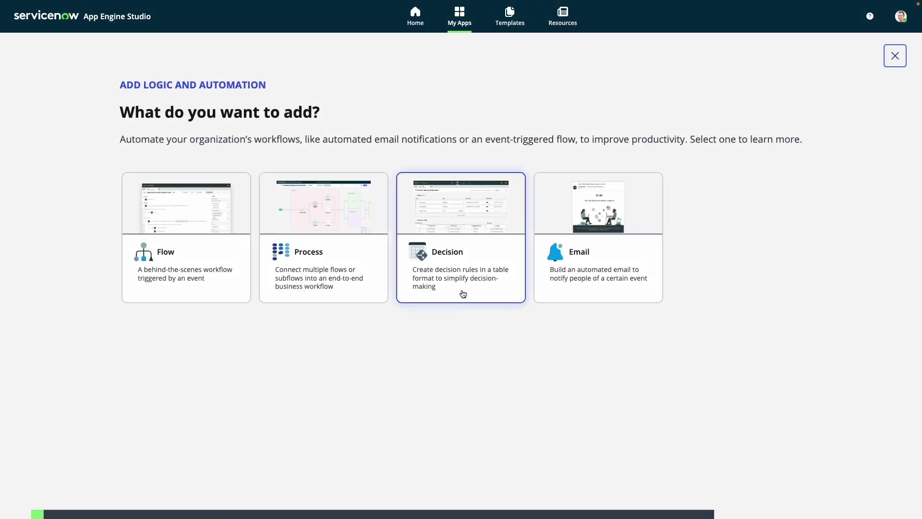
Export the MMR Tasks Assignment Decision table to Excel, change cell E7's assigned user, and re-import it
{"action": "left_click", "coordinate": [462, 293]}
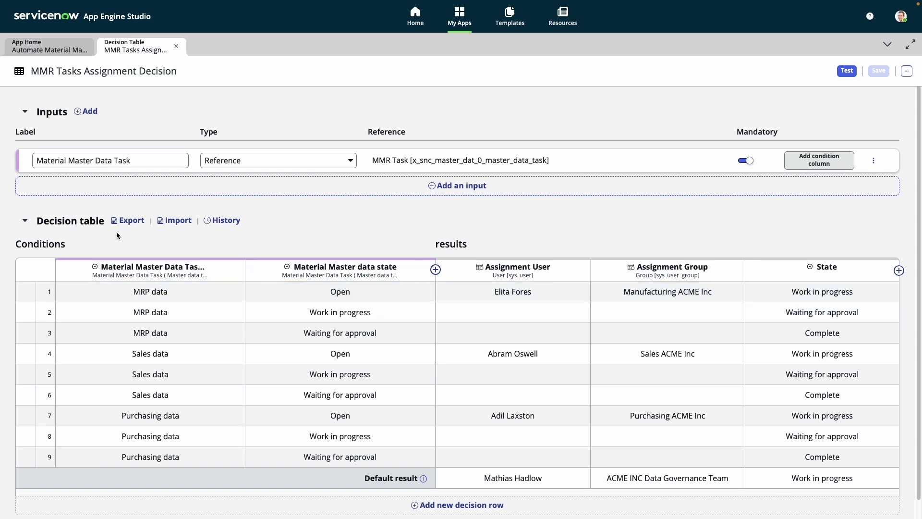
{"action": "left_click", "coordinate": [128, 220]}
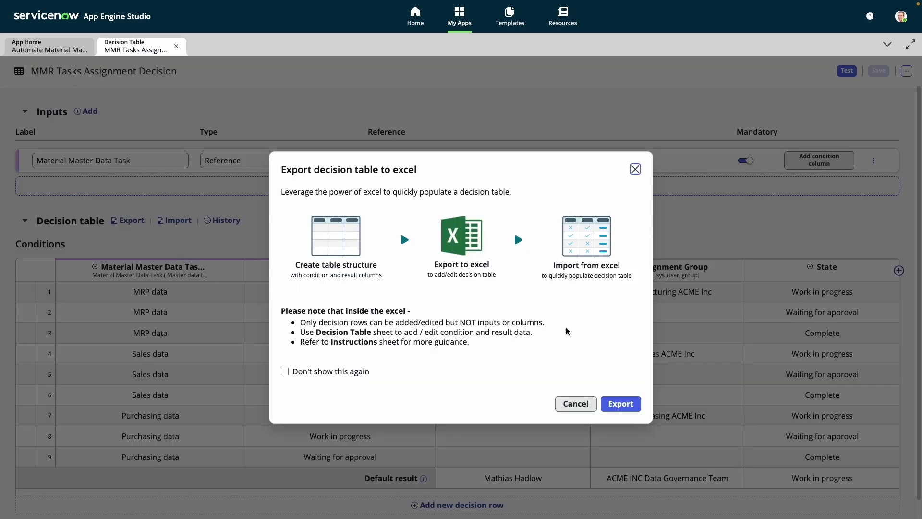
{"action": "left_click", "coordinate": [613, 402]}
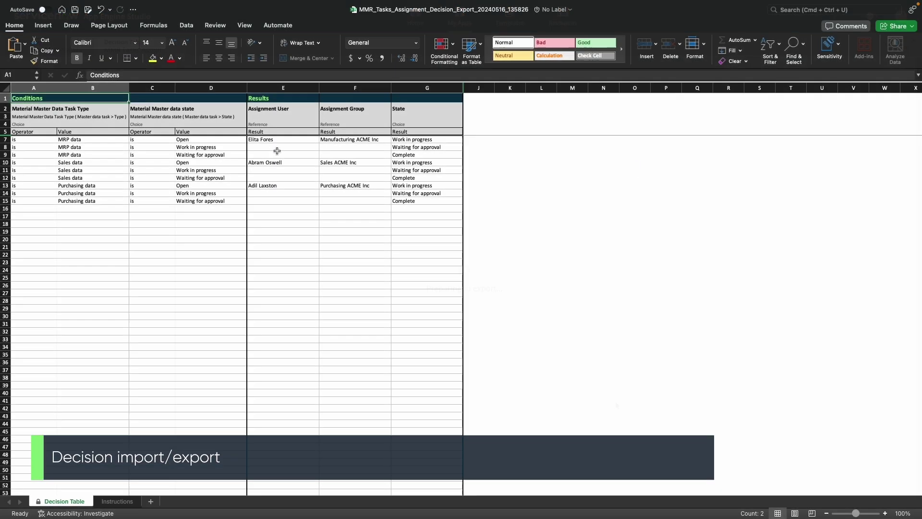
{"action": "left_click", "coordinate": [285, 141]}
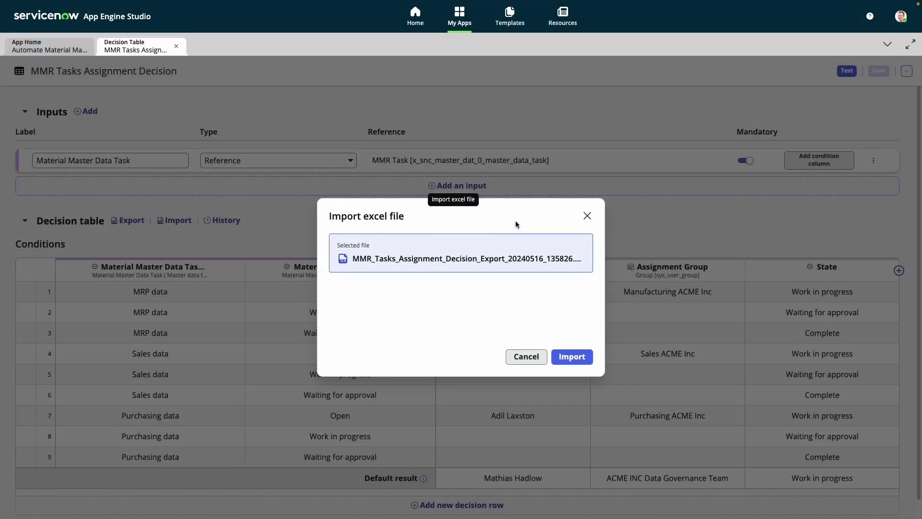
{"action": "left_click", "coordinate": [568, 361]}
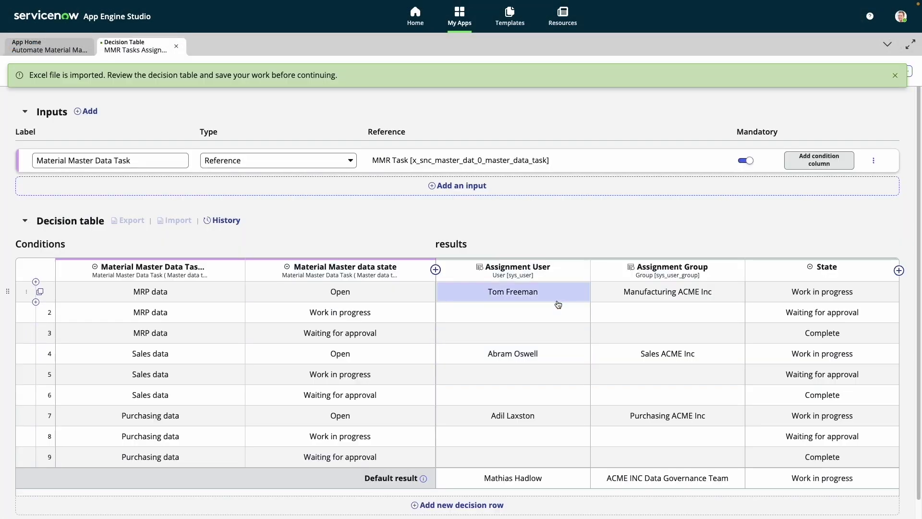
Save the decision table and open its MMR Task Automation Decision Matrix flow at the Task Assignment step
{"action": "left_click", "coordinate": [906, 71]}
{"action": "left_click", "coordinate": [874, 97]}
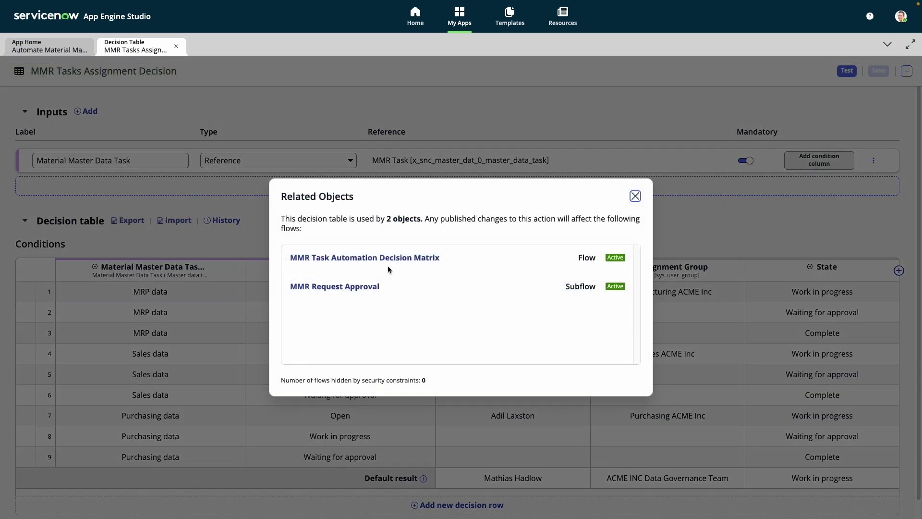
{"action": "left_click", "coordinate": [391, 263]}
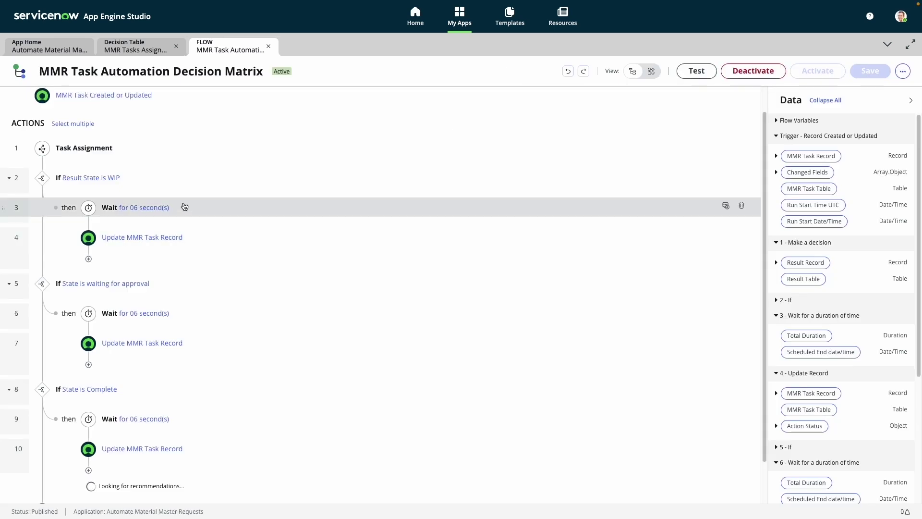
{"action": "left_click", "coordinate": [121, 152]}
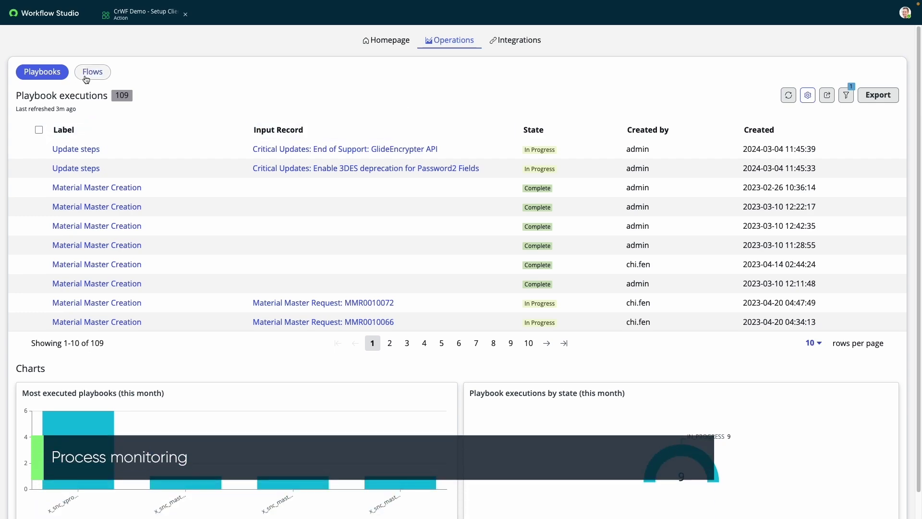
Switch Operations to flow executions and open an Event Registration Process run
{"action": "left_click", "coordinate": [87, 79]}
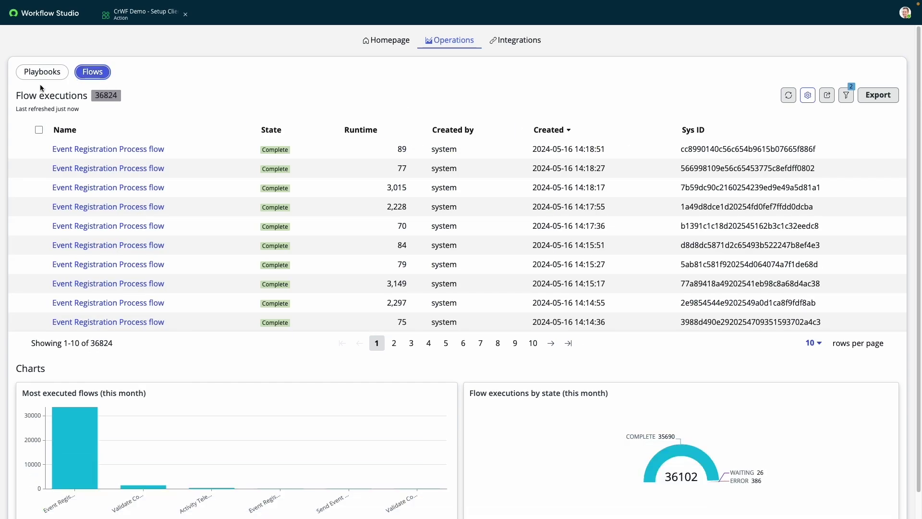
{"action": "left_click", "coordinate": [140, 149]}
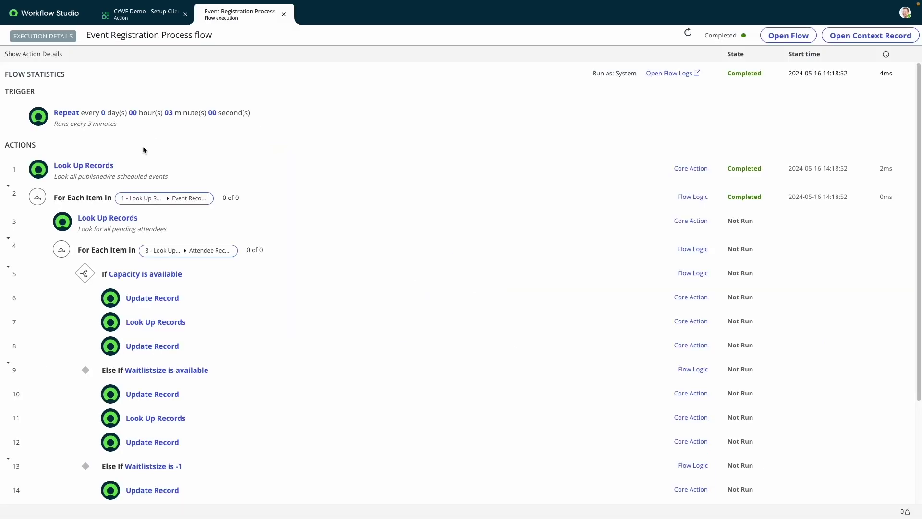
Expand the details of the Look Up Records action and the For Each Item step
{"action": "left_click", "coordinate": [290, 178]}
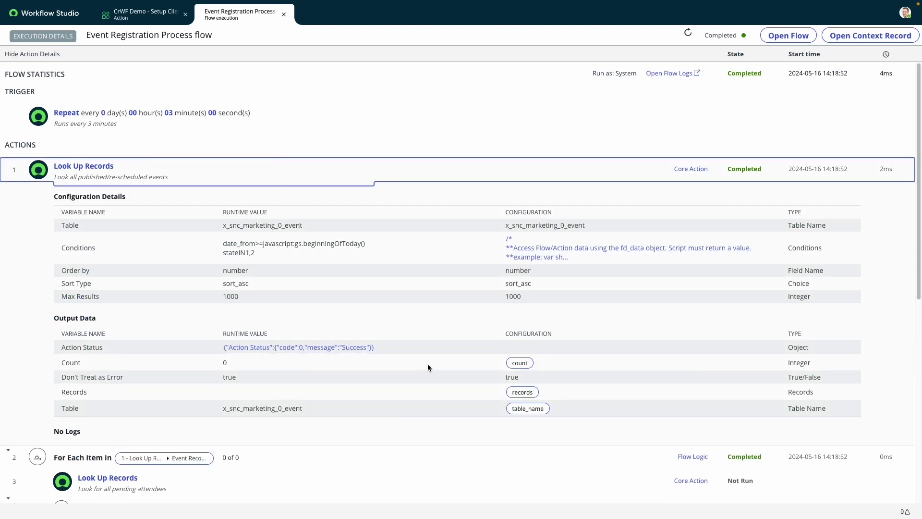
{"action": "scroll", "coordinate": [427, 365], "scroll_direction": "down", "scroll_amount": 2}
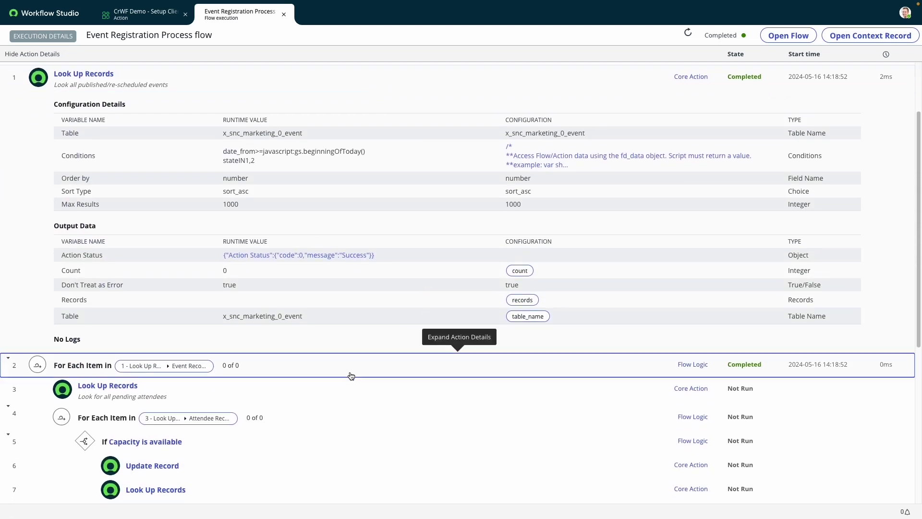
{"action": "left_click", "coordinate": [352, 377]}
{"action": "scroll", "coordinate": [369, 335], "scroll_direction": "down", "scroll_amount": 4}
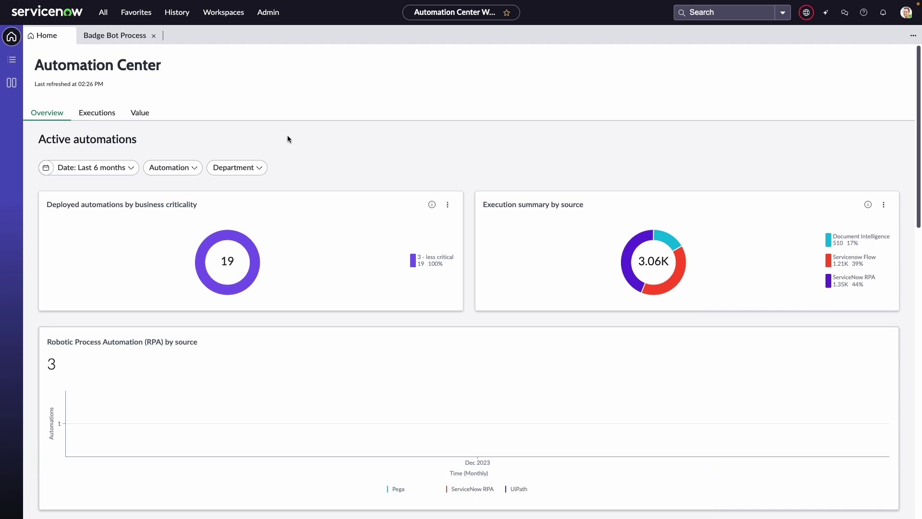
Review the Executions and Value dashboards, scrolling through their charts
{"action": "left_click", "coordinate": [107, 121]}
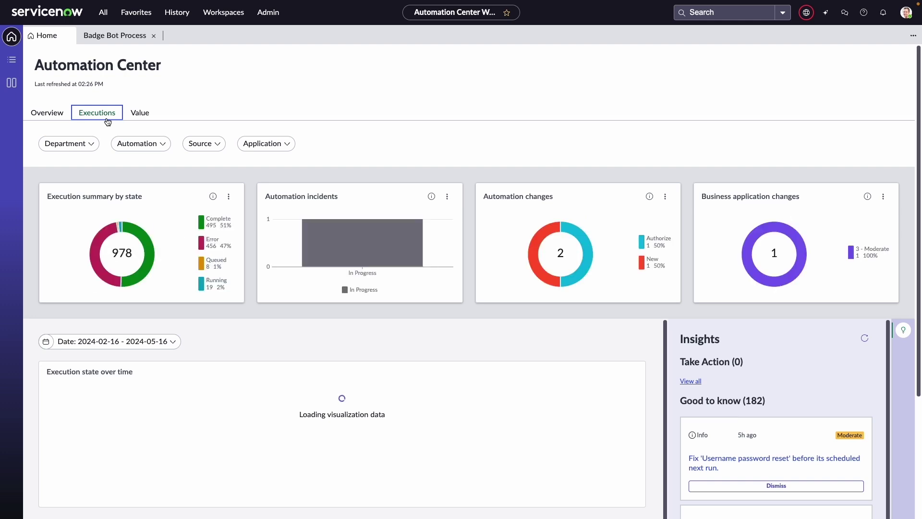
{"action": "left_click", "coordinate": [137, 121]}
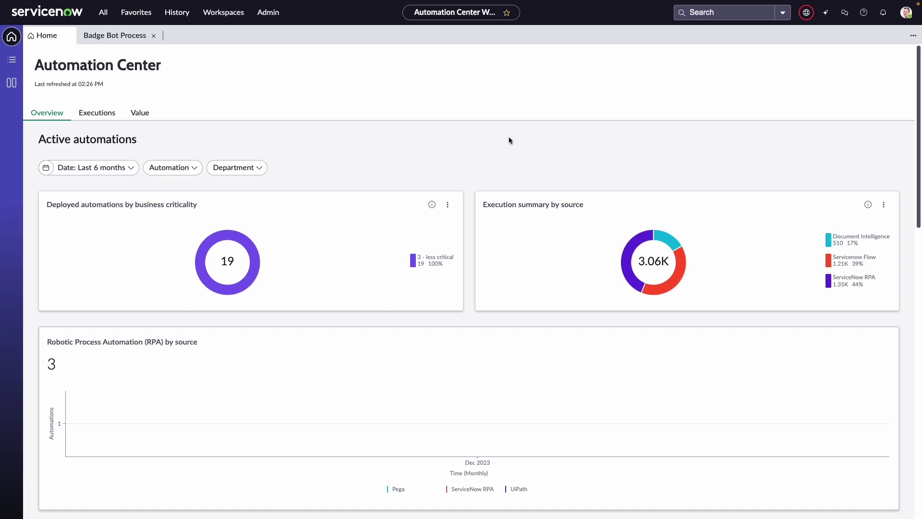
{"action": "scroll", "coordinate": [509, 138], "scroll_direction": "down", "scroll_amount": 5}
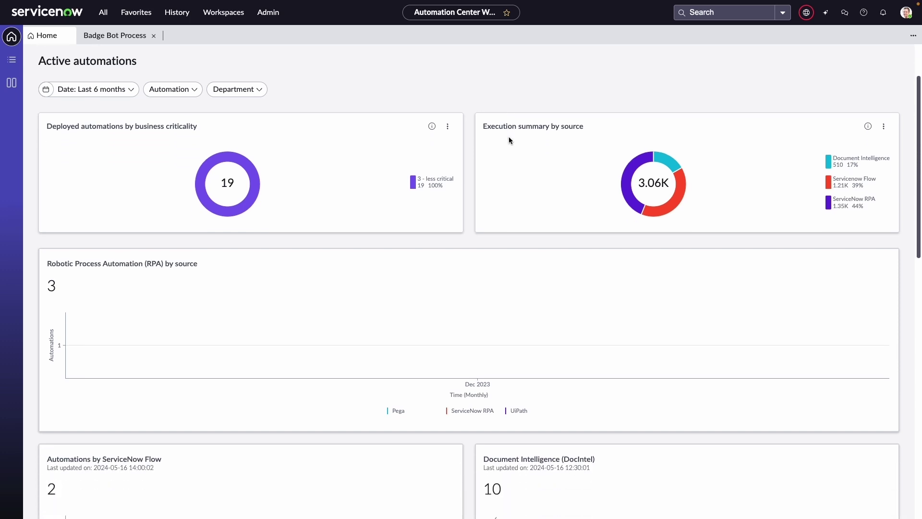
{"action": "scroll", "coordinate": [510, 141], "scroll_direction": "down", "scroll_amount": 9}
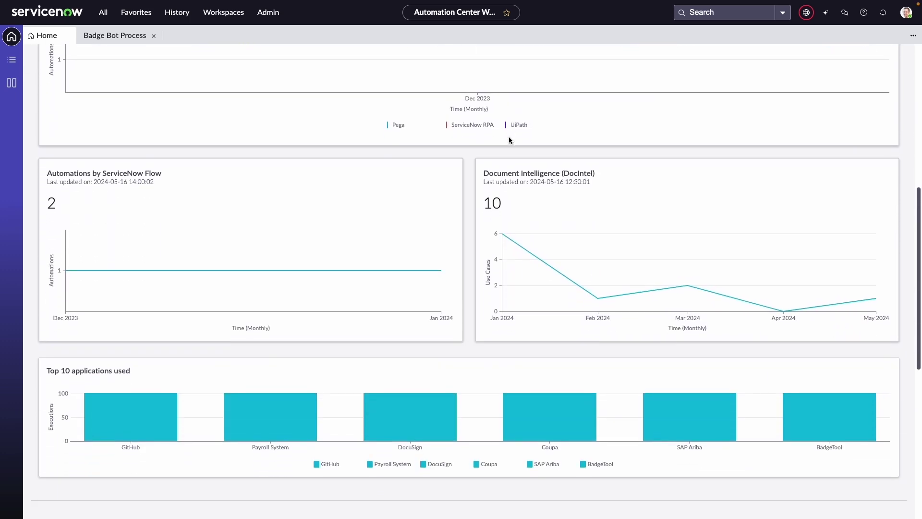
{"action": "scroll", "coordinate": [508, 137], "scroll_direction": "down", "scroll_amount": 3}
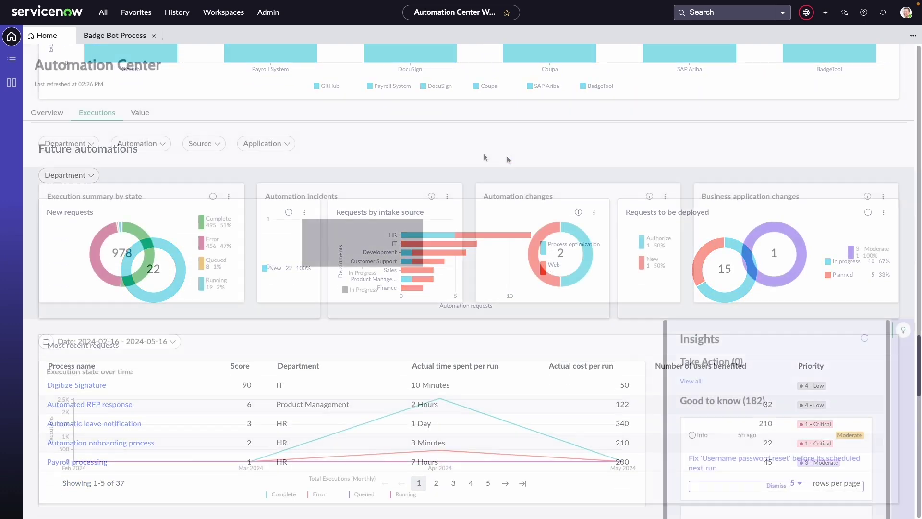
{"action": "scroll", "coordinate": [480, 156], "scroll_direction": "down", "scroll_amount": 1}
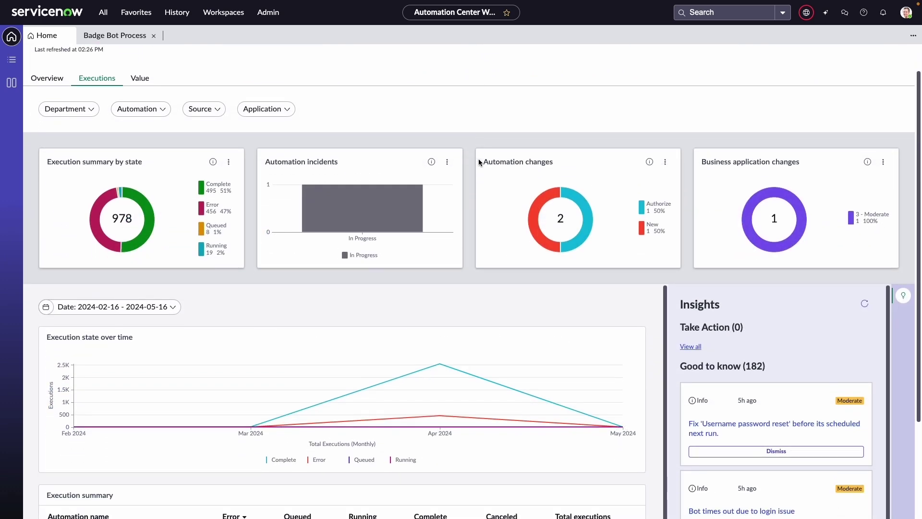
{"action": "scroll", "coordinate": [479, 160], "scroll_direction": "down", "scroll_amount": 3}
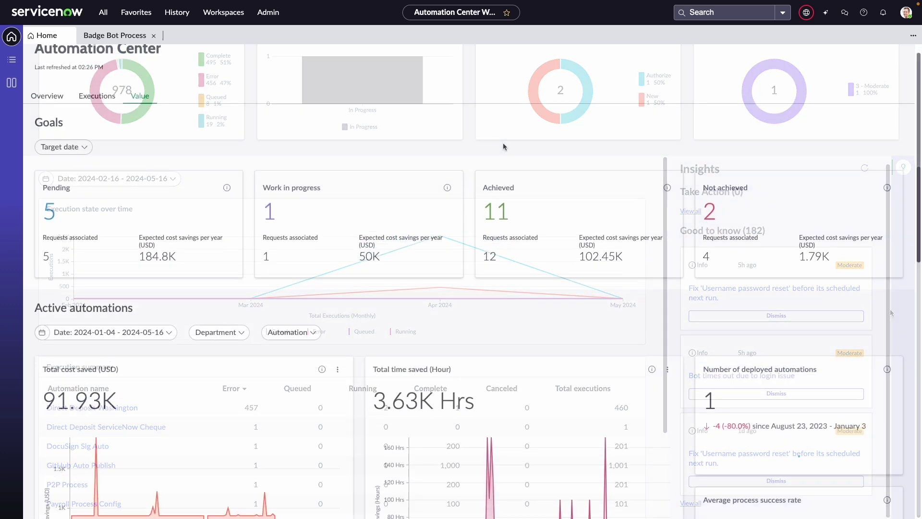
{"action": "scroll", "coordinate": [504, 144], "scroll_direction": "down", "scroll_amount": 4}
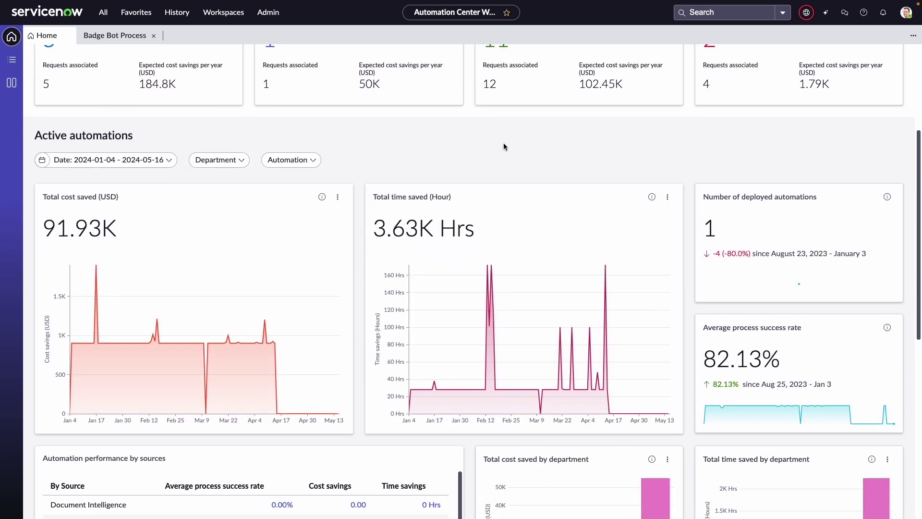
{"action": "scroll", "coordinate": [503, 147], "scroll_direction": "down", "scroll_amount": 3}
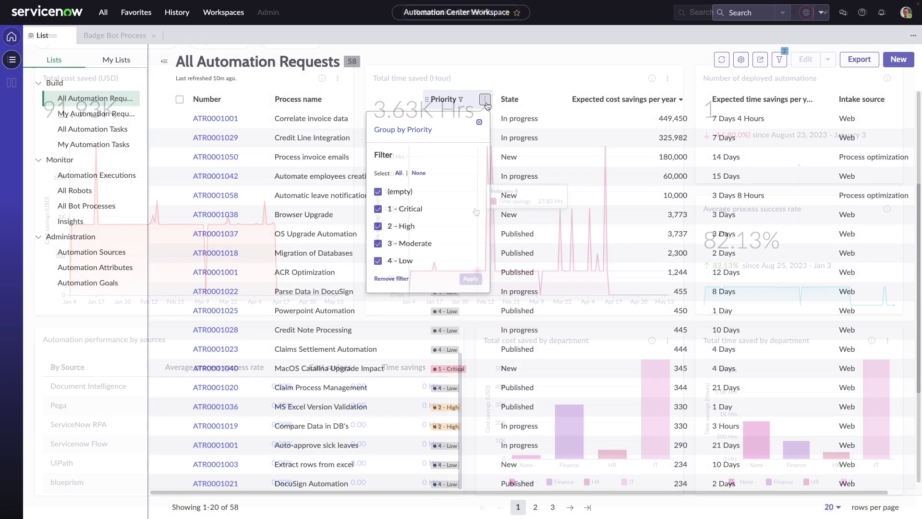
Filter the automation requests to 1 - Critical and 2 - High priority only
{"action": "left_click", "coordinate": [418, 173]}
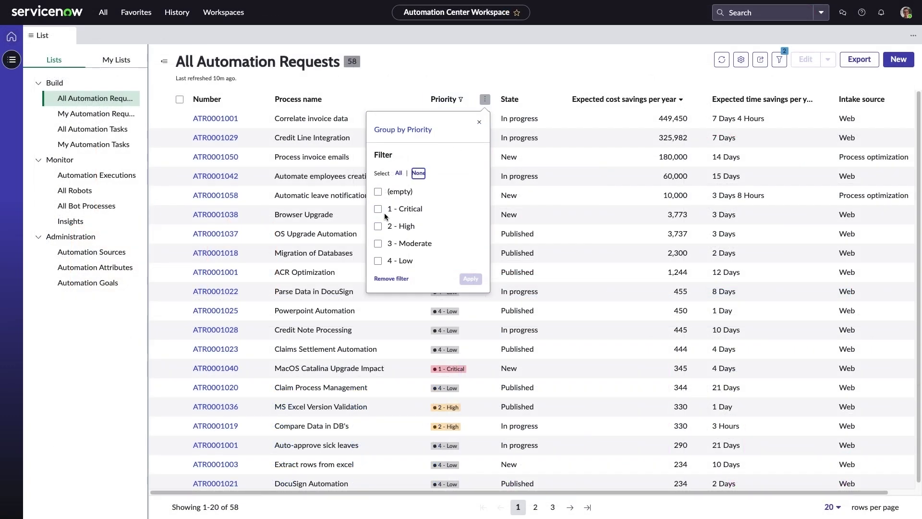
{"action": "left_click", "coordinate": [378, 209]}
{"action": "left_click", "coordinate": [378, 227]}
{"action": "left_click", "coordinate": [470, 278]}
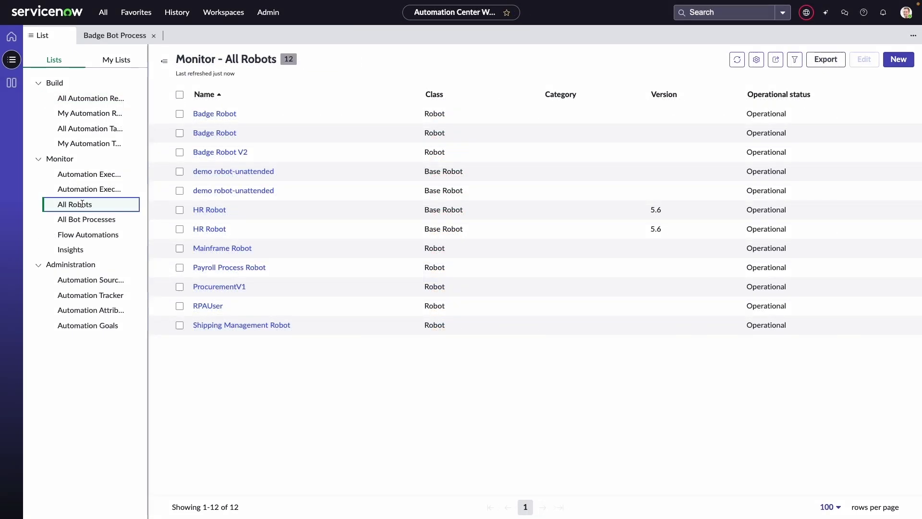
Browse the All Bot Processes, Flow Automations, Insights and automation goals lists
{"action": "left_click", "coordinate": [100, 220]}
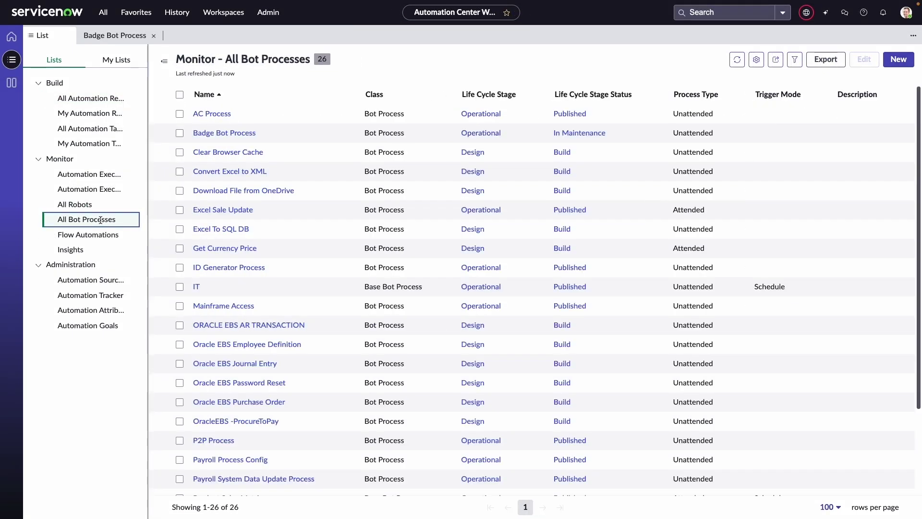
{"action": "left_click", "coordinate": [102, 233]}
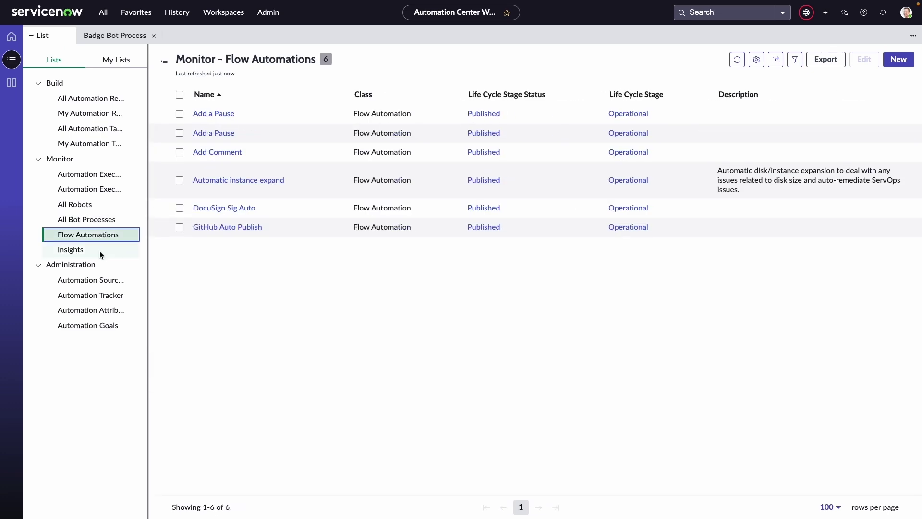
{"action": "left_click", "coordinate": [100, 251]}
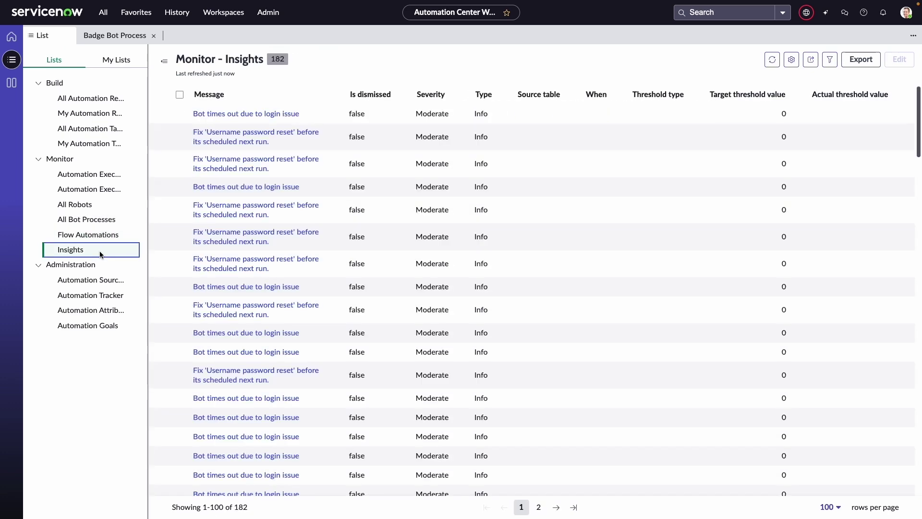
{"action": "left_click", "coordinate": [86, 325]}
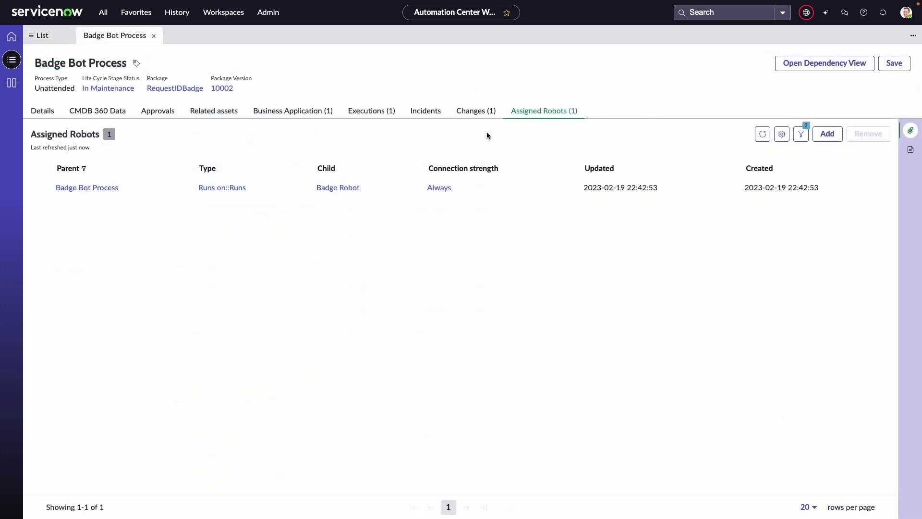
Review the Badge Bot Process record's Changes, Executions and Business Application tabs
{"action": "left_click", "coordinate": [477, 116]}
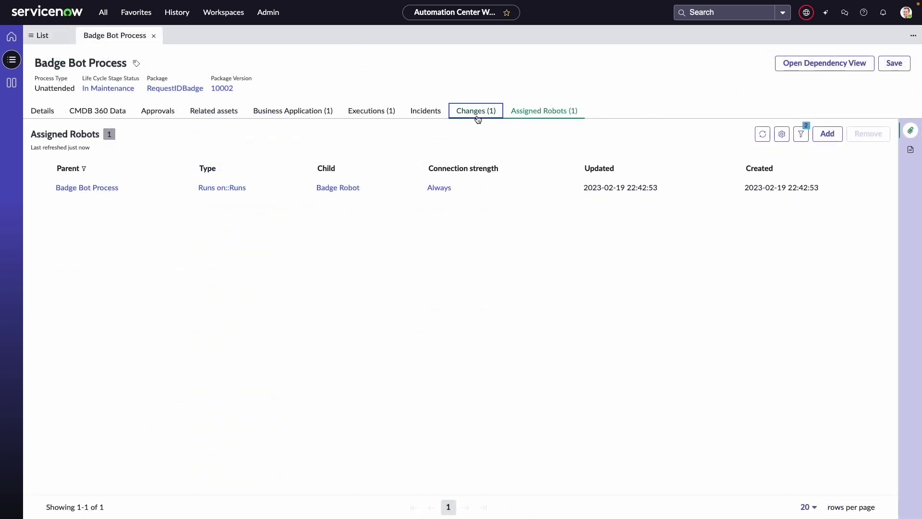
{"action": "left_click", "coordinate": [375, 114]}
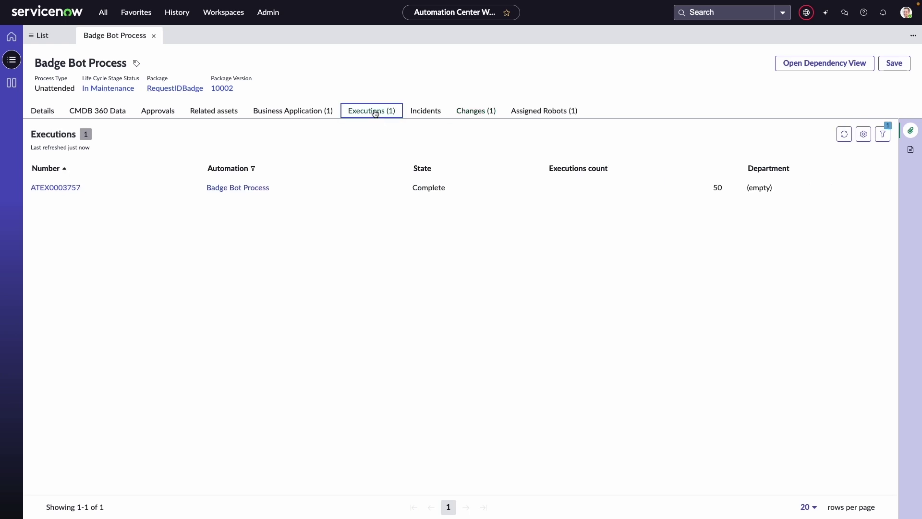
{"action": "left_click", "coordinate": [287, 116]}
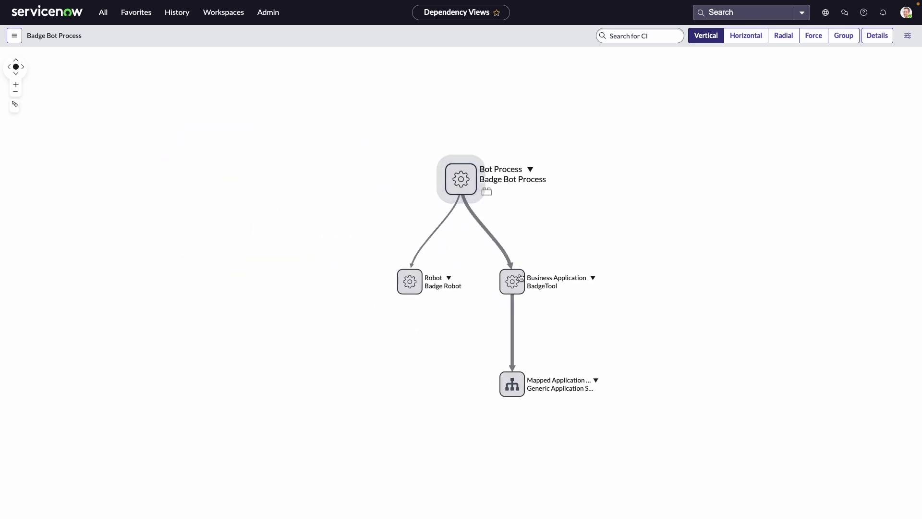
Check the BadgeTool node's options, then open the SAP ERP bot process's dependency view
{"action": "left_click", "coordinate": [593, 279]}
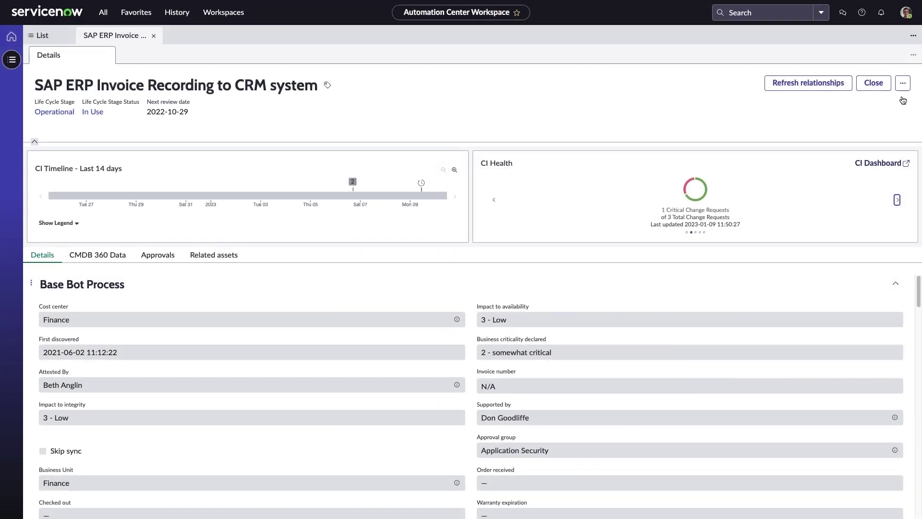
{"action": "left_click", "coordinate": [902, 82]}
{"action": "left_click", "coordinate": [890, 105]}
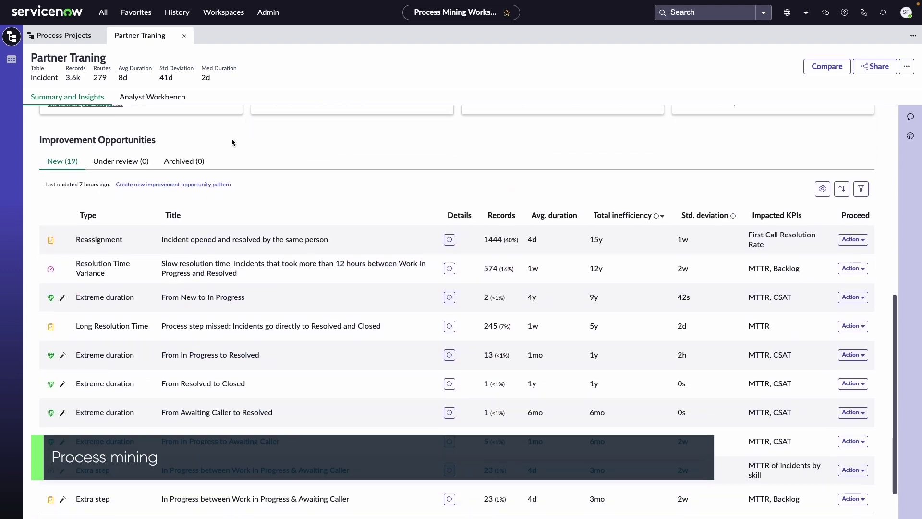
Scroll the Partner Traning summary back up to the Project Metrics charts
{"action": "scroll", "coordinate": [231, 139], "scroll_direction": "up", "scroll_amount": 9}
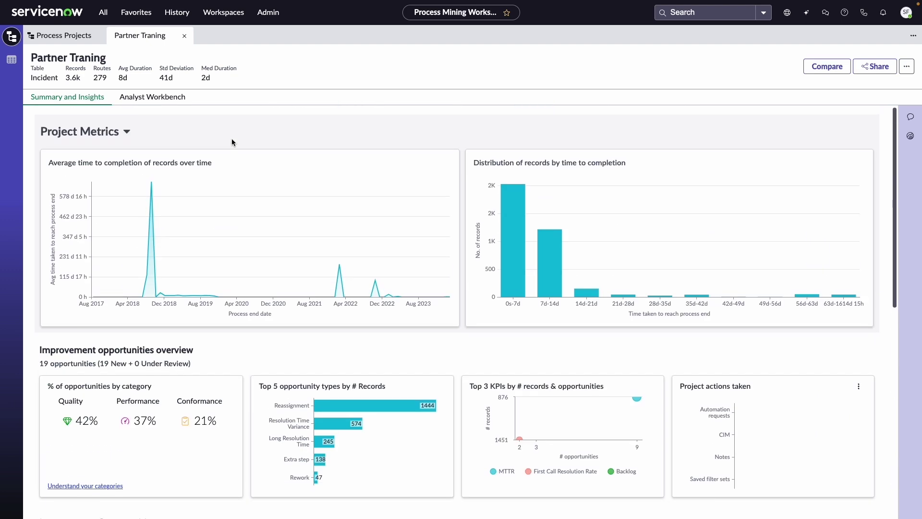
In Analyst Workbench, inspect the Pending Basic, MRP and Sales Data nodes and the Sales-to-Purchasing transition
{"action": "left_click", "coordinate": [173, 99]}
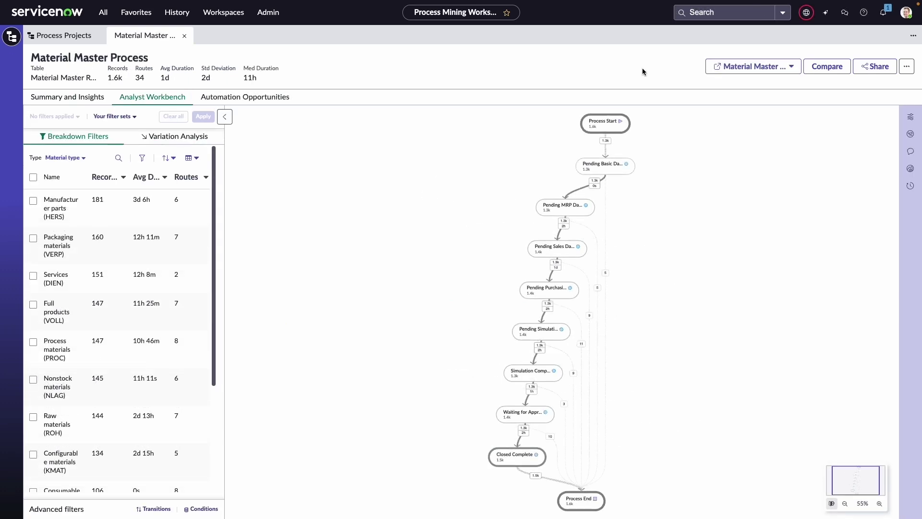
{"action": "left_click", "coordinate": [601, 170]}
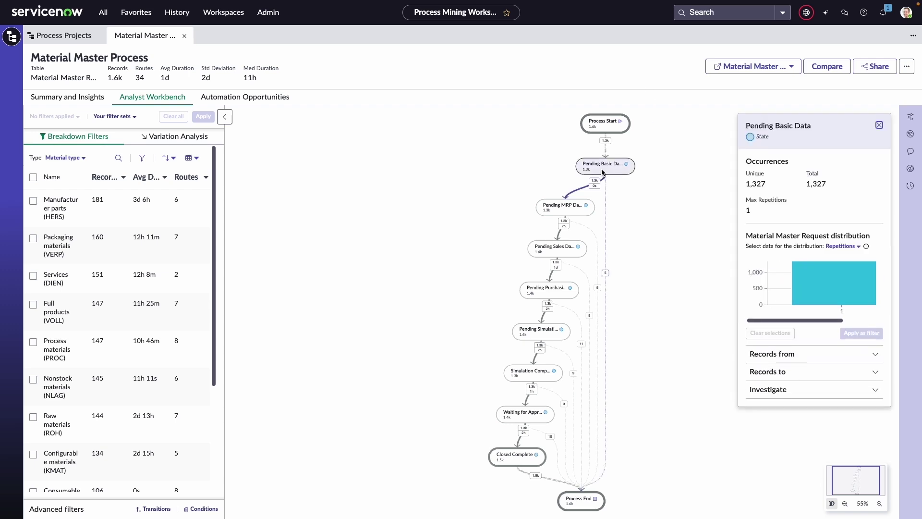
{"action": "left_click", "coordinate": [577, 207]}
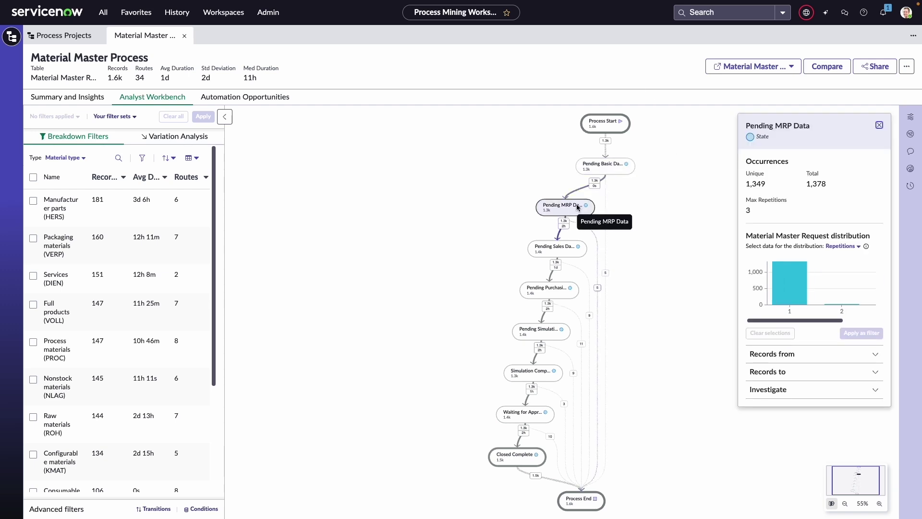
{"action": "left_click", "coordinate": [571, 249]}
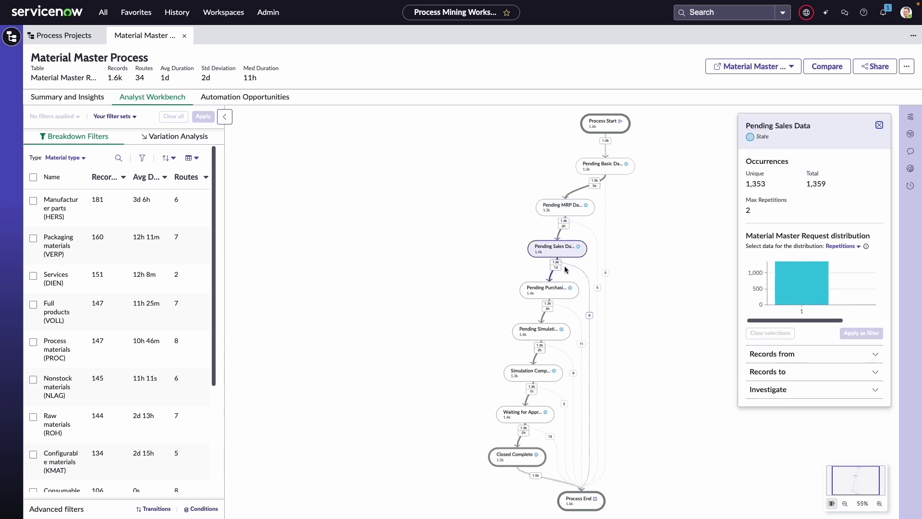
{"action": "left_click", "coordinate": [558, 267]}
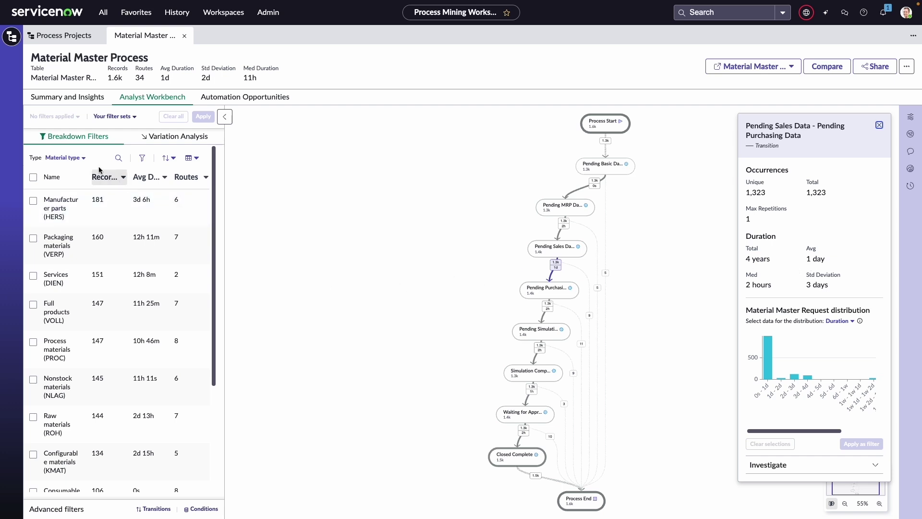
Break records down by division, trying Netherlands (2200) and East (1100), then filter to India (2100)
{"action": "left_click", "coordinate": [65, 157]}
{"action": "left_click", "coordinate": [80, 188]}
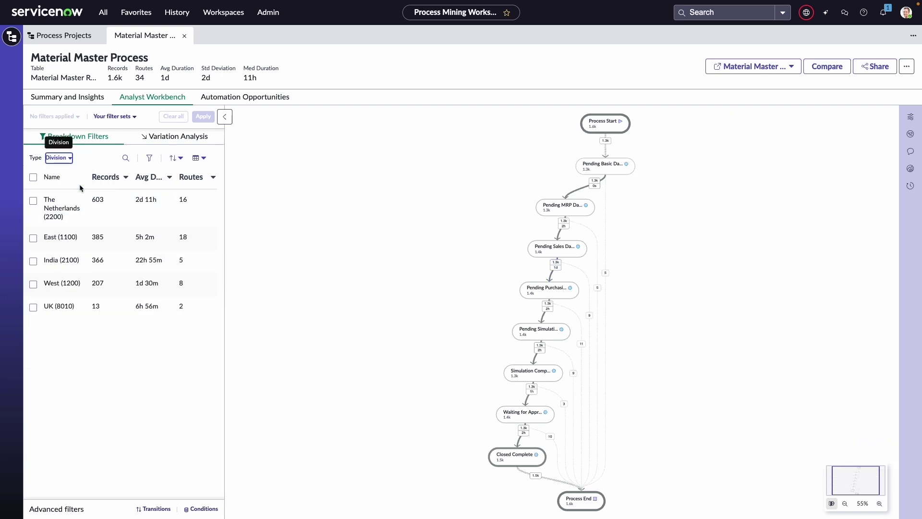
{"action": "left_click", "coordinate": [75, 195]}
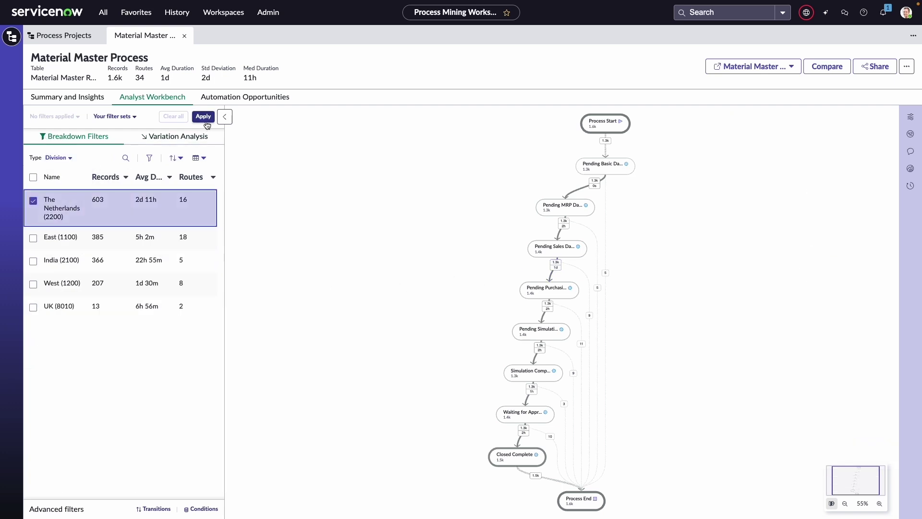
{"action": "left_click", "coordinate": [203, 117]}
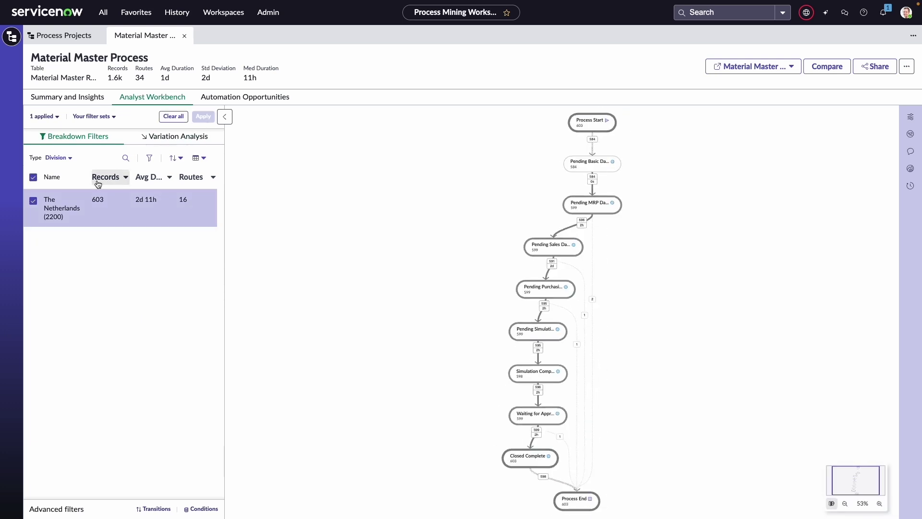
{"action": "left_click", "coordinate": [174, 117]}
{"action": "left_click", "coordinate": [82, 231]}
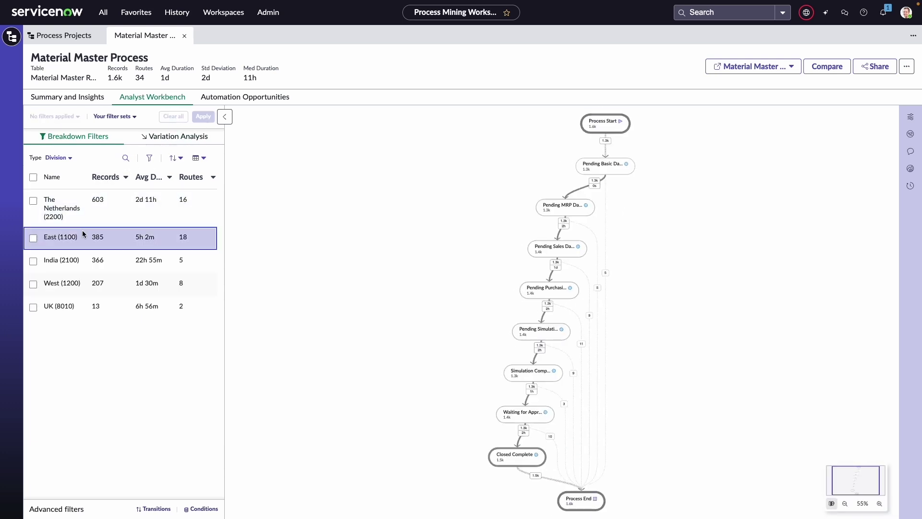
{"action": "left_click", "coordinate": [197, 118]}
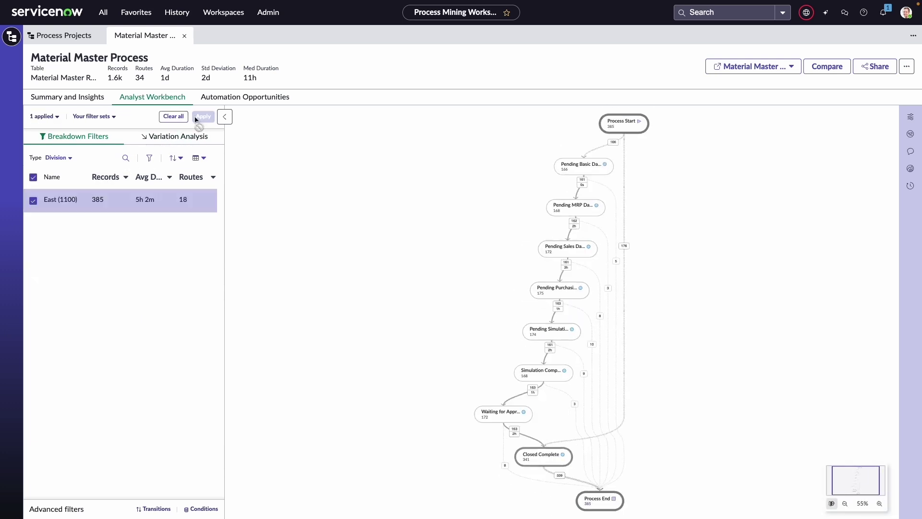
{"action": "left_click", "coordinate": [181, 118]}
{"action": "left_click", "coordinate": [85, 259]}
{"action": "left_click", "coordinate": [203, 116]}
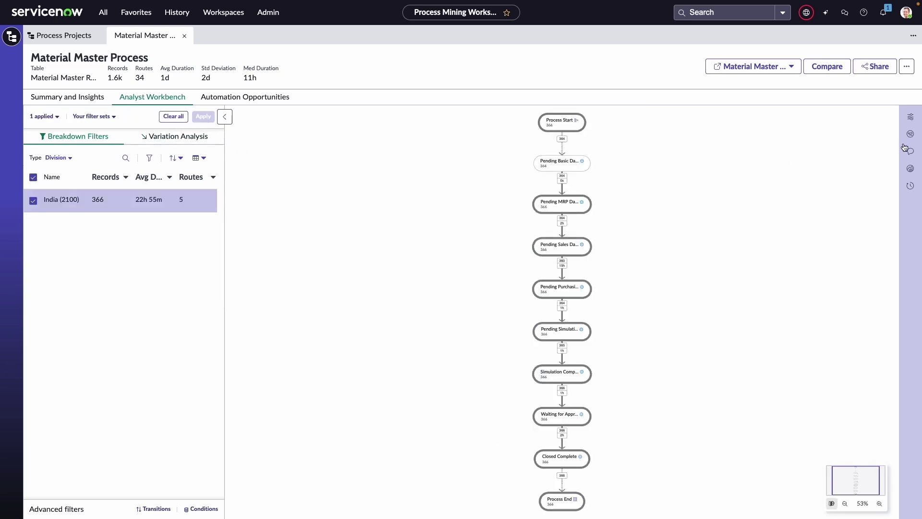
Show the process's improvement initiatives, its automation requests and the options for raising one
{"action": "left_click", "coordinate": [910, 168]}
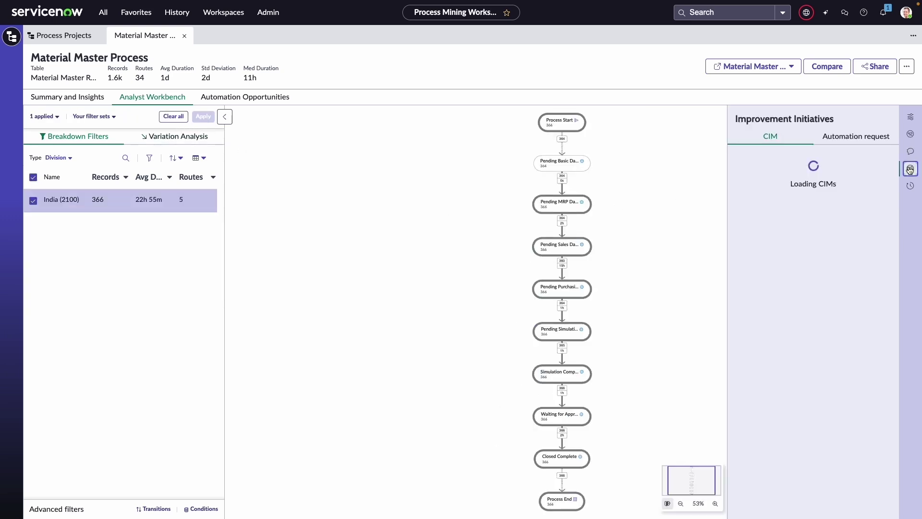
{"action": "left_click", "coordinate": [867, 145]}
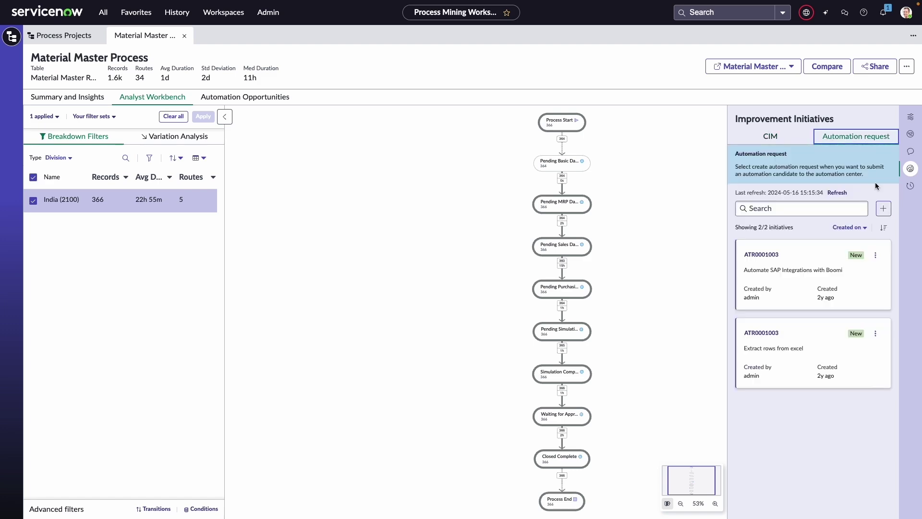
{"action": "left_click", "coordinate": [883, 208]}
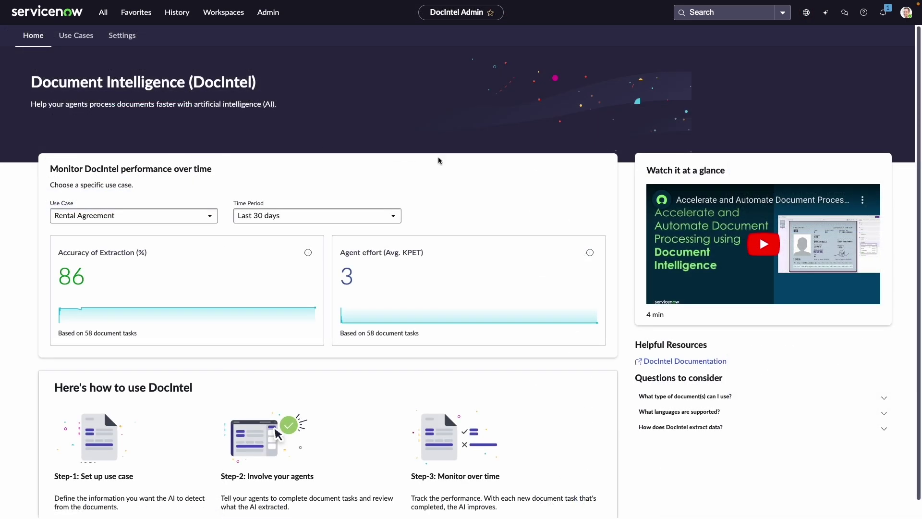
Open the Rental Agreement use case from the DocIntel use cases list
{"action": "scroll", "coordinate": [606, 188], "scroll_direction": "down", "scroll_amount": 1}
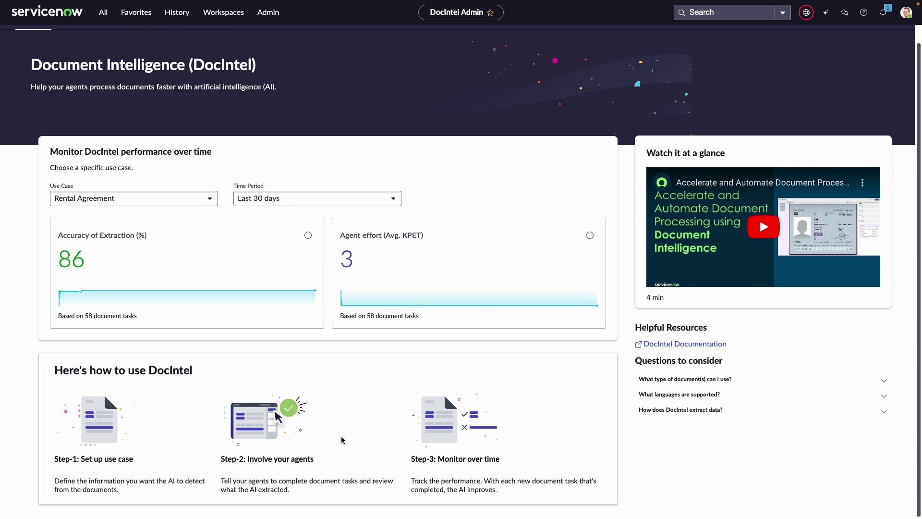
{"action": "scroll", "coordinate": [511, 422], "scroll_direction": "up", "scroll_amount": 1}
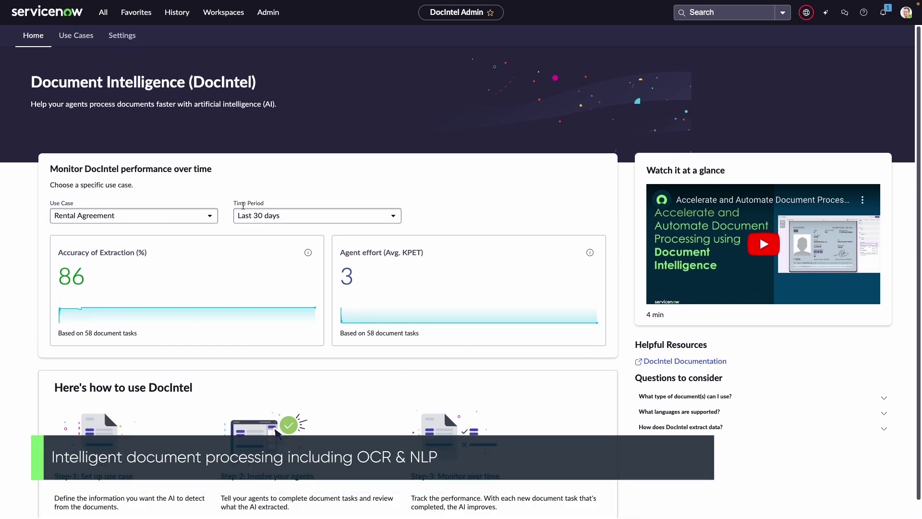
{"action": "left_click", "coordinate": [91, 44]}
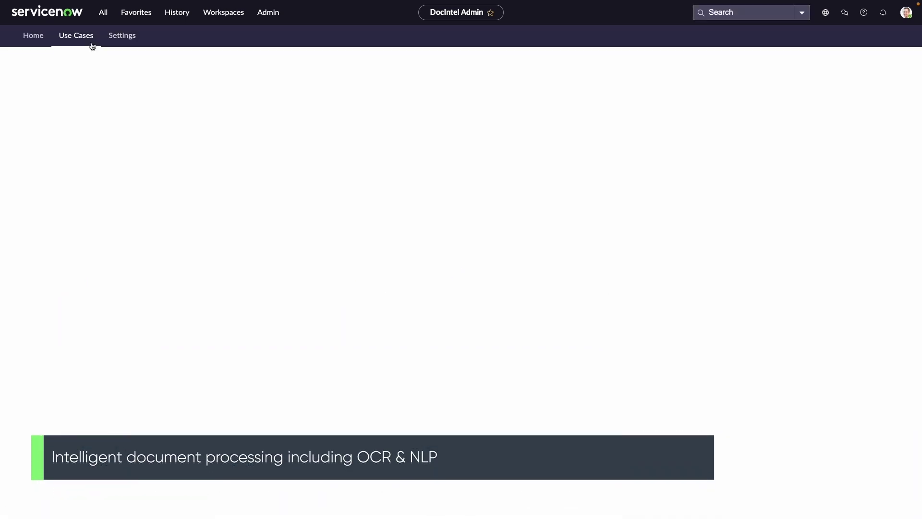
{"action": "left_click", "coordinate": [77, 115]}
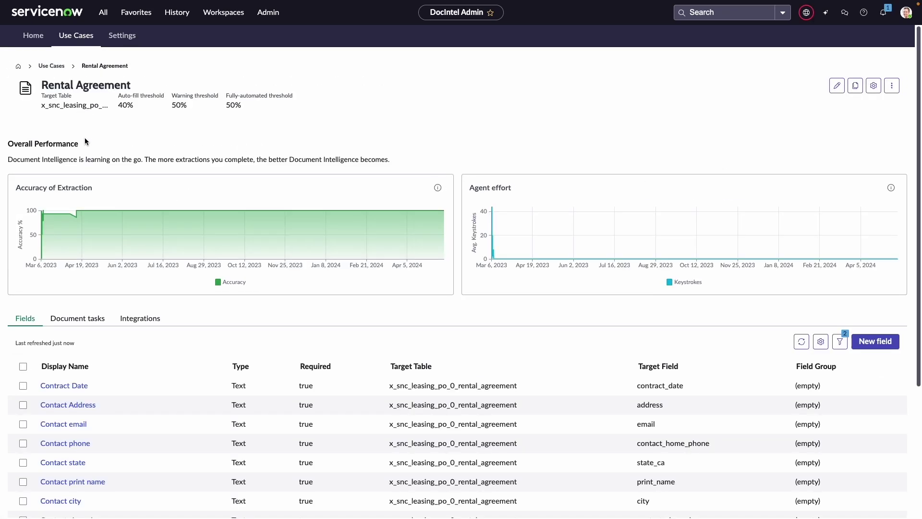
View the Rental Agreement document tasks, then its integrations
{"action": "scroll", "coordinate": [179, 379], "scroll_direction": "down", "scroll_amount": 4}
{"action": "left_click", "coordinate": [78, 144]}
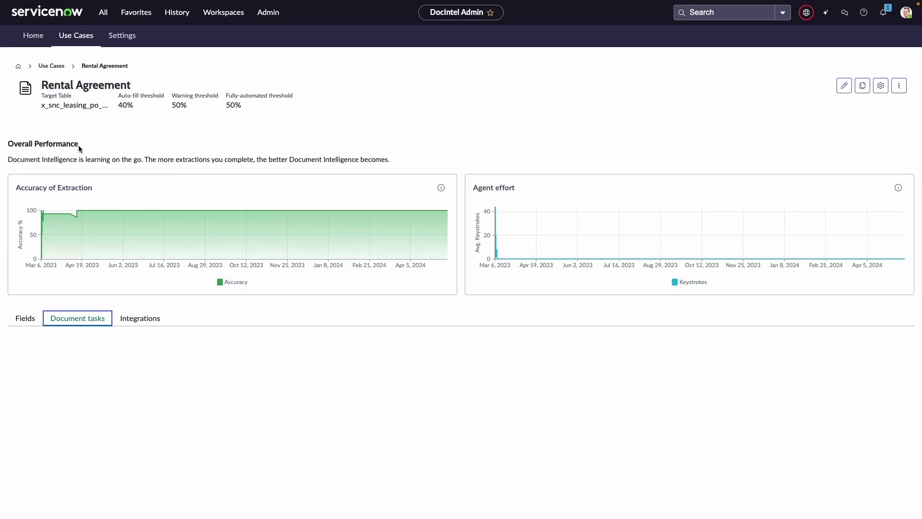
{"action": "scroll", "coordinate": [195, 324], "scroll_direction": "down", "scroll_amount": 5}
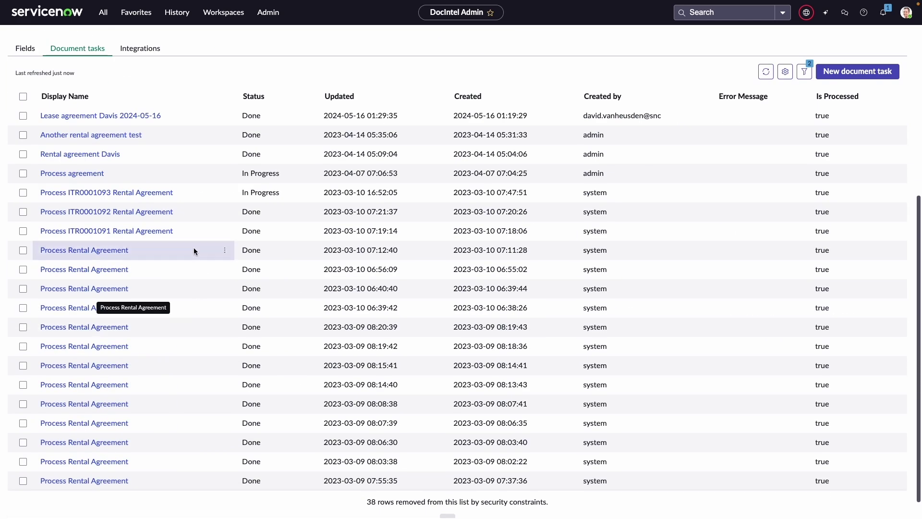
{"action": "left_click", "coordinate": [144, 50]}
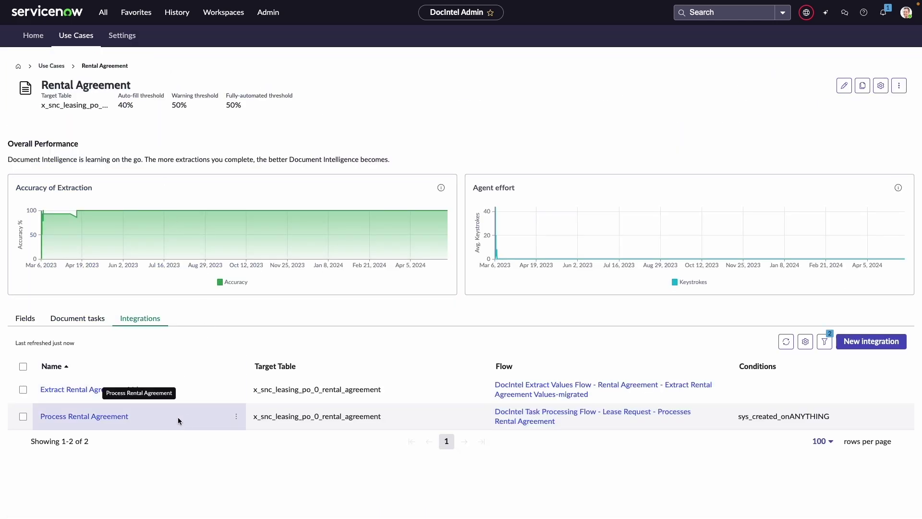
Review a lease task's extracted contract date, address, email, phone, state and zip code fields
{"action": "left_click", "coordinate": [76, 319]}
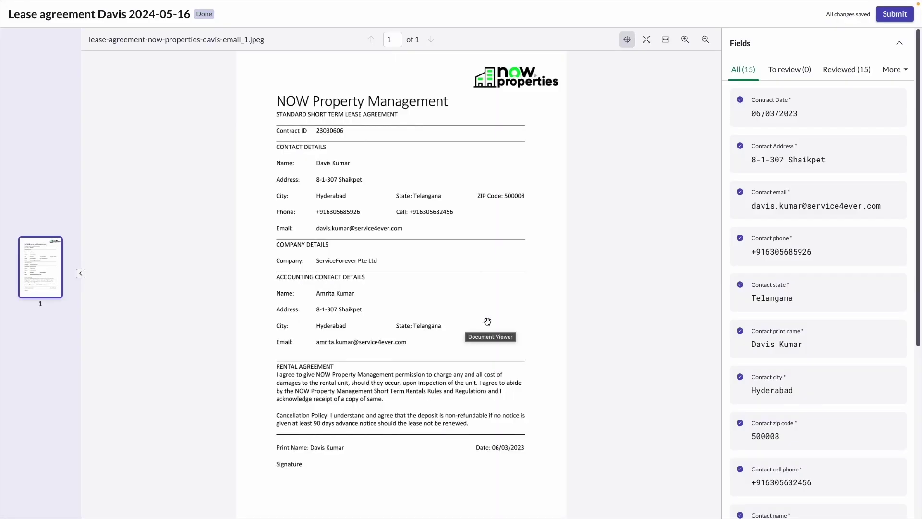
{"action": "left_click", "coordinate": [805, 103]}
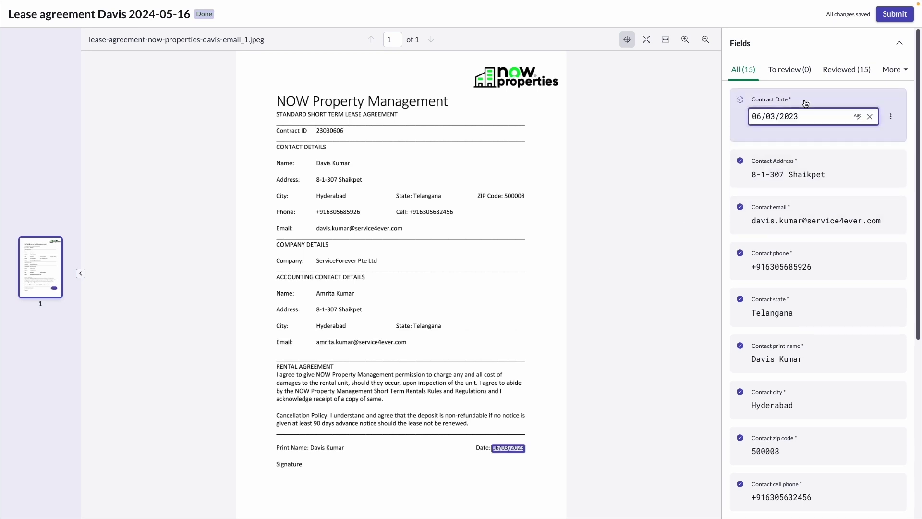
{"action": "left_click", "coordinate": [810, 150]}
{"action": "left_click", "coordinate": [807, 217]}
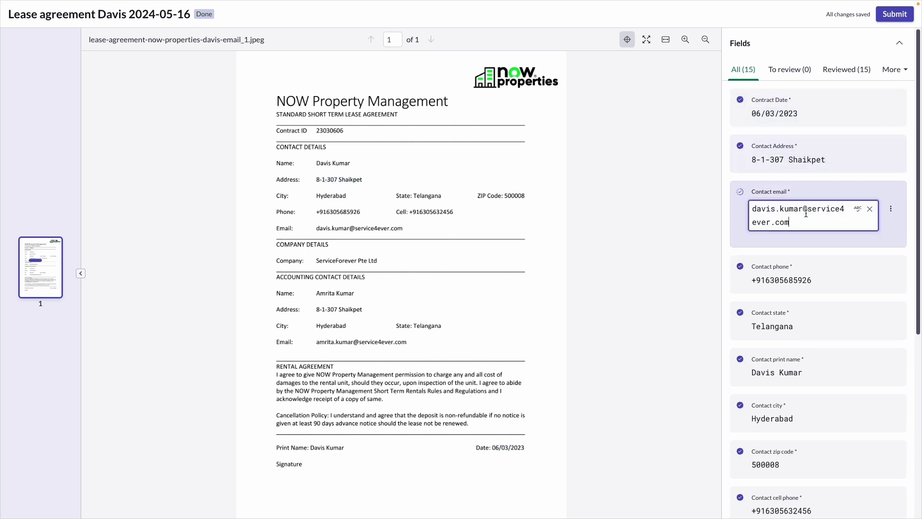
{"action": "left_click", "coordinate": [809, 278]}
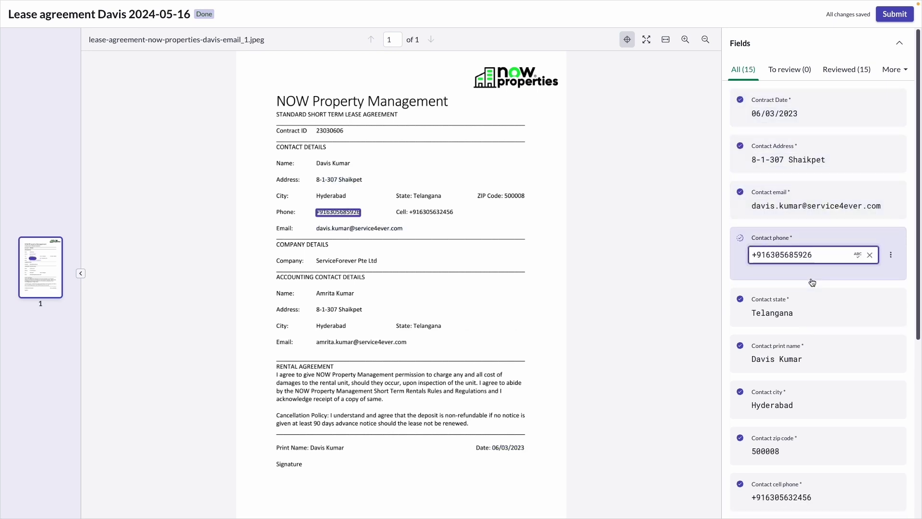
{"action": "left_click", "coordinate": [810, 301]}
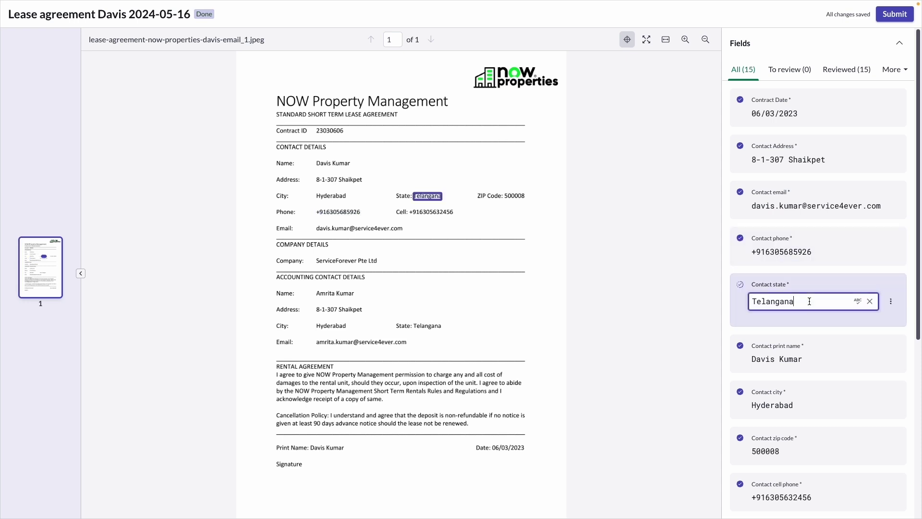
{"action": "left_click", "coordinate": [803, 453]}
{"action": "left_click", "coordinate": [783, 445]}
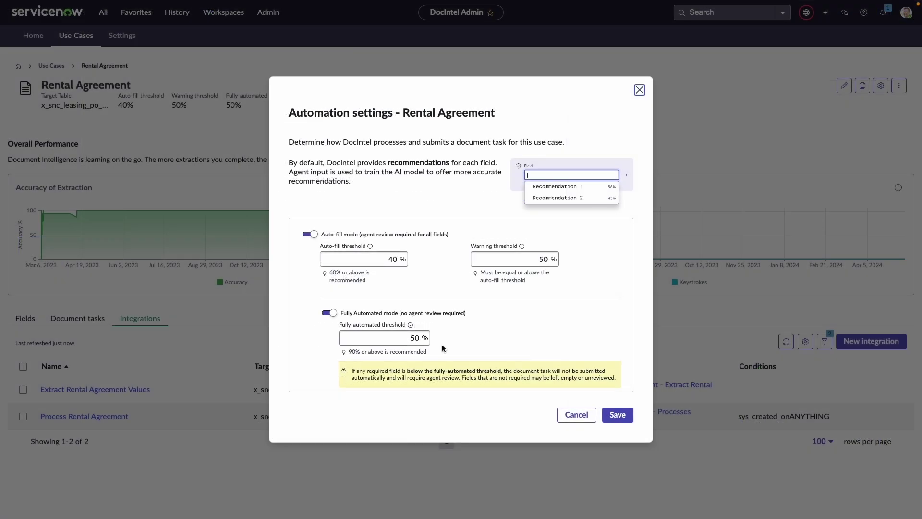
Change the Rental Agreement fully-automated threshold from 50% to 90%
{"action": "double_click", "coordinate": [413, 342]}
{"action": "type", "text": "90"}
{"action": "left_click", "coordinate": [490, 331]}
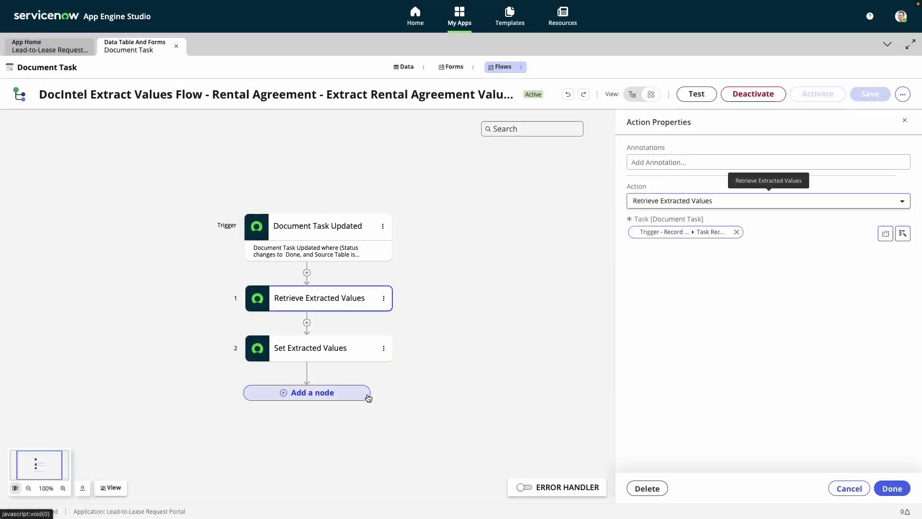
Search the flow's new action step for 'Document Intelligence' and open Extract Rental Agreement Values
{"action": "left_click", "coordinate": [363, 397]}
{"action": "left_click", "coordinate": [312, 425]}
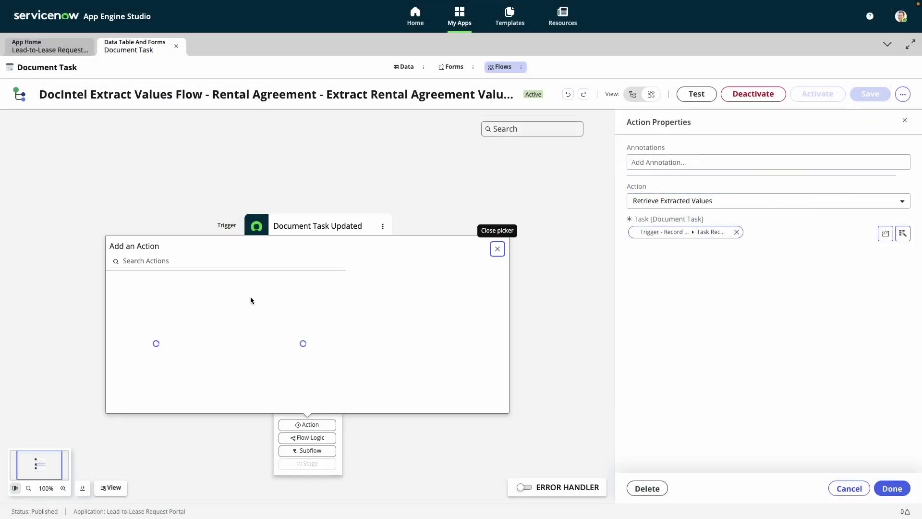
{"action": "left_click", "coordinate": [140, 260]}
{"action": "type", "text": "Document Intelligence"}
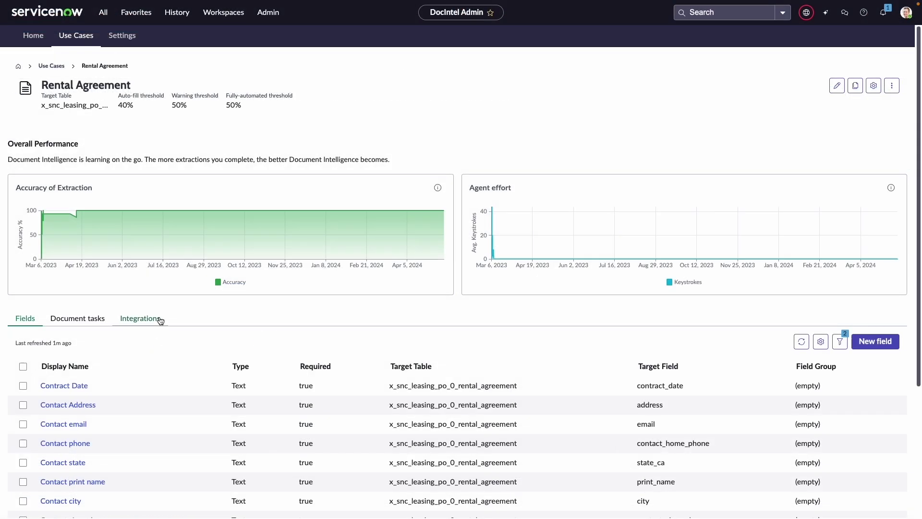
{"action": "left_click", "coordinate": [160, 320]}
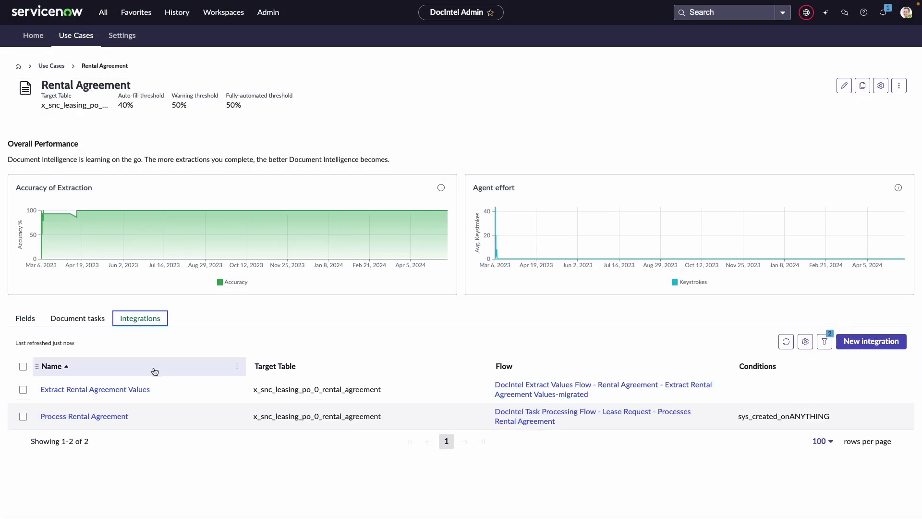
{"action": "left_click", "coordinate": [141, 391]}
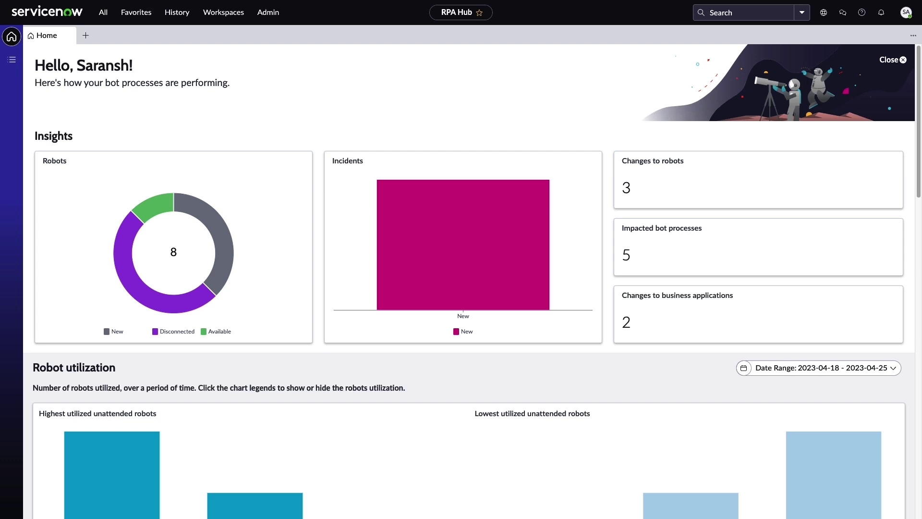
Scroll through the RPA Hub dashboard's insights, robot utilization, process jobs and queues summaries
{"action": "scroll", "coordinate": [472, 267], "scroll_direction": "down", "scroll_amount": 5}
{"action": "scroll", "coordinate": [472, 267], "scroll_direction": "down", "scroll_amount": 6}
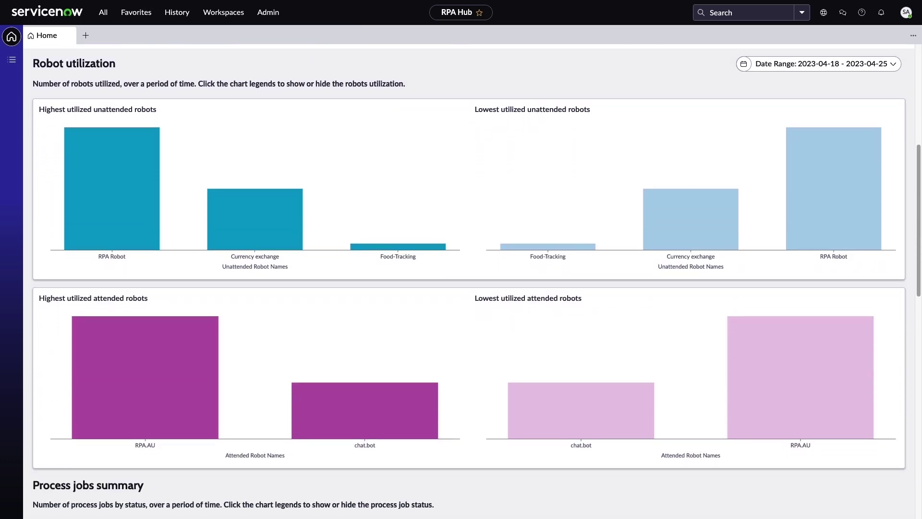
{"action": "scroll", "coordinate": [472, 267], "scroll_direction": "down", "scroll_amount": 6}
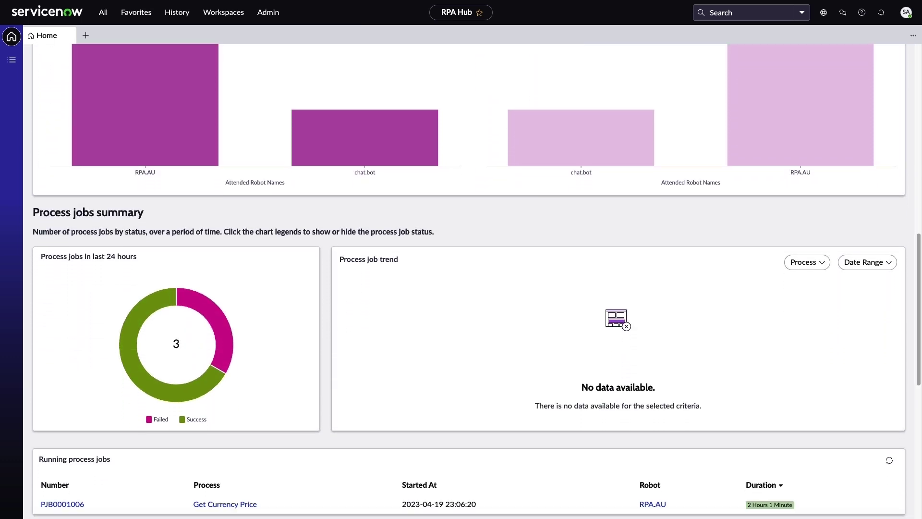
{"action": "scroll", "coordinate": [472, 267], "scroll_direction": "down", "scroll_amount": 4}
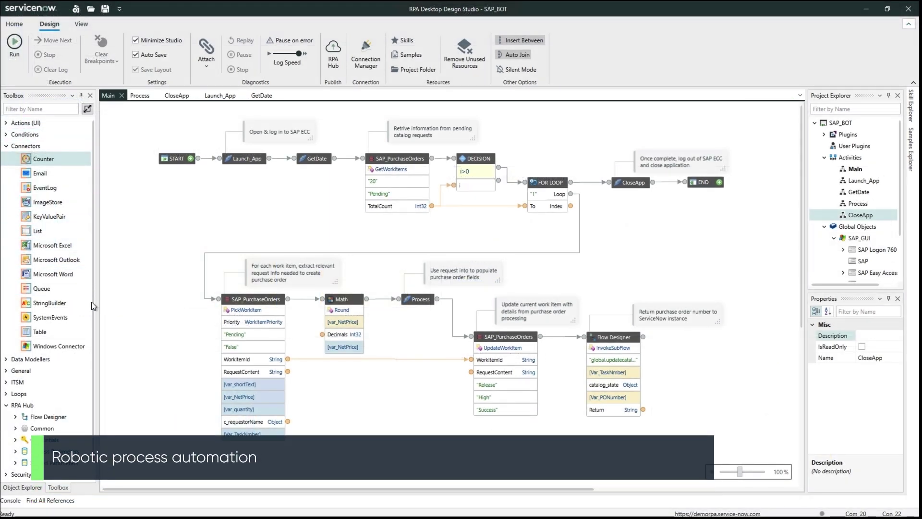
Open the SAP_BOT project's Process activity from Project Explorer, then search actions for 'Hub'
{"action": "scroll", "coordinate": [95, 312], "scroll_direction": "down", "scroll_amount": 1}
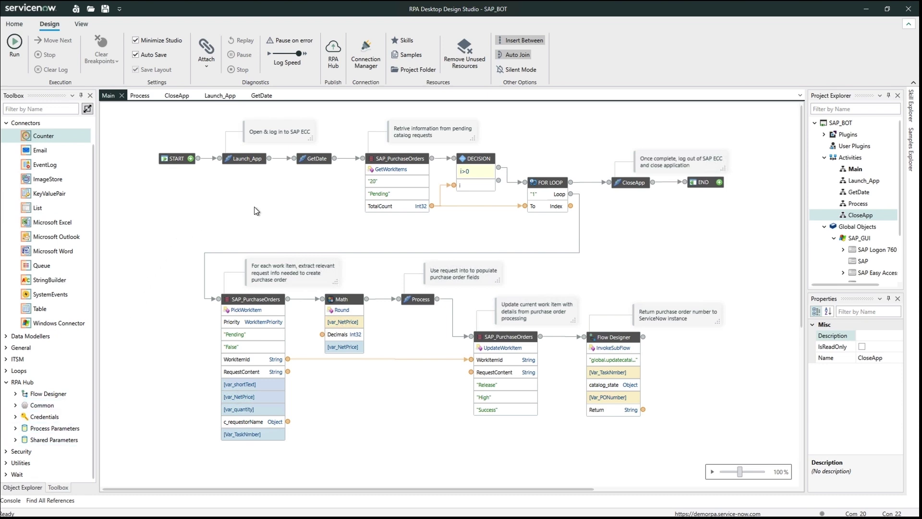
{"action": "double_click", "coordinate": [858, 203]}
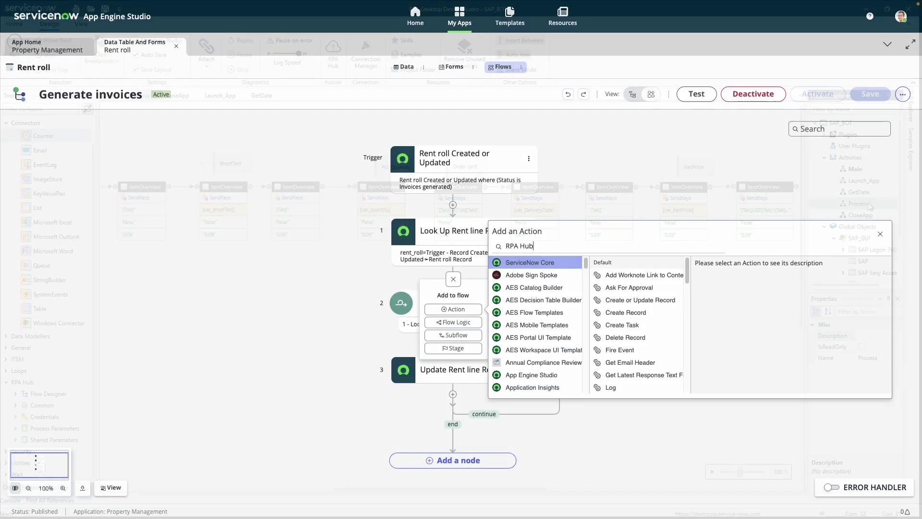
{"action": "type", "text": "Hub"}
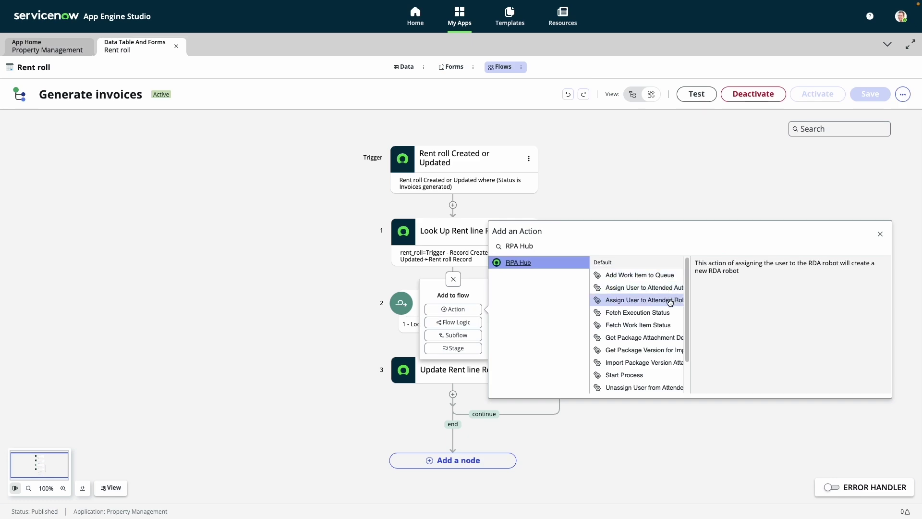
Add the RPA Hub Start Process action to the Generate invoices flow
{"action": "left_click", "coordinate": [663, 375]}
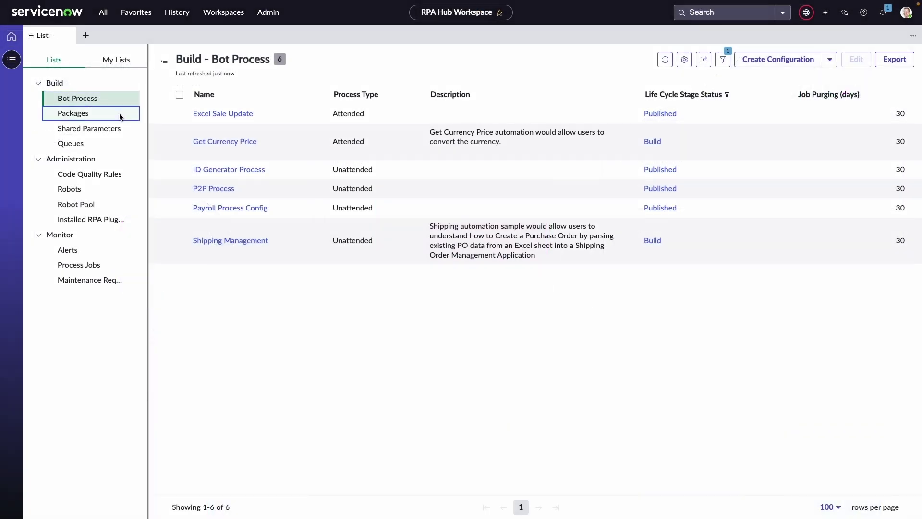
Browse the Packages, Code Quality Rules and Robots lists, ending on the 15 installed RPA plugins
{"action": "left_click", "coordinate": [121, 115]}
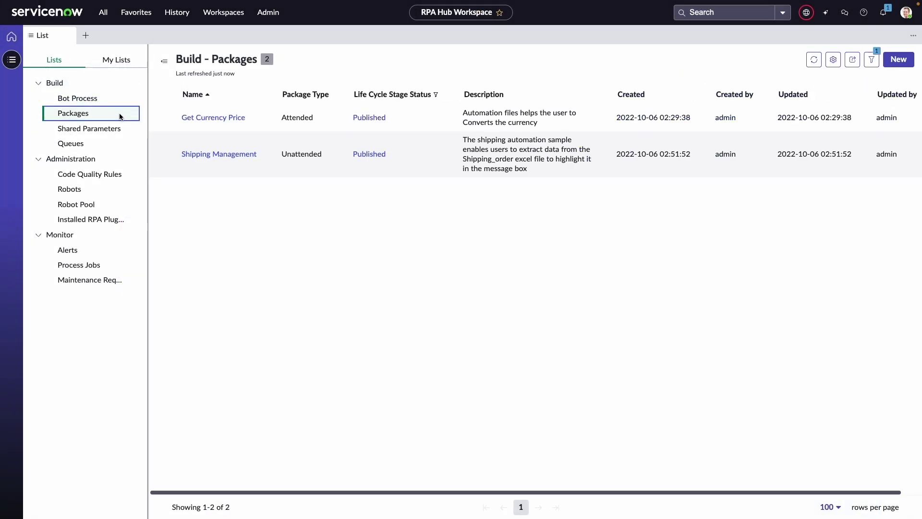
{"action": "left_click", "coordinate": [122, 175]}
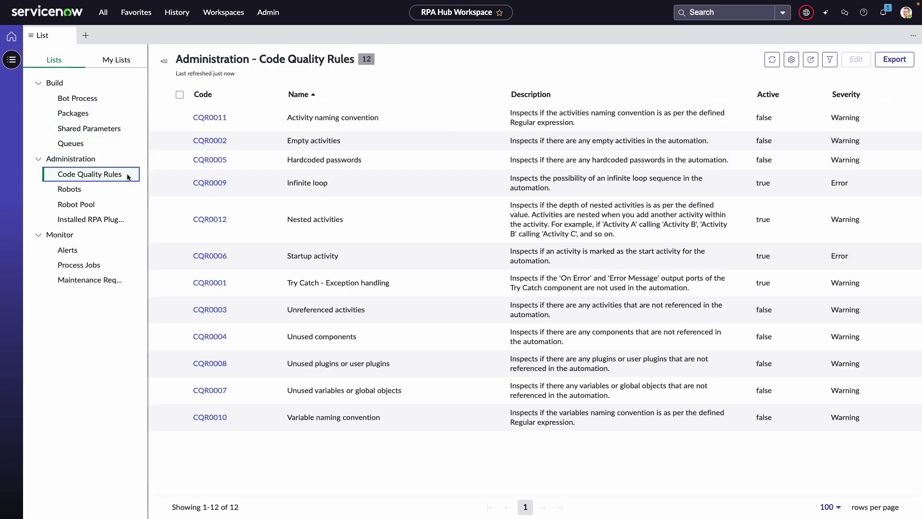
{"action": "left_click", "coordinate": [124, 188]}
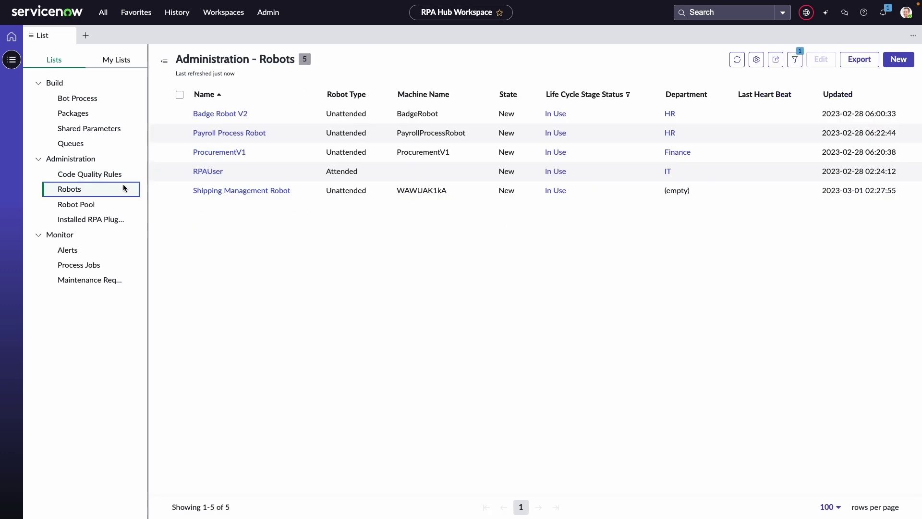
{"action": "left_click", "coordinate": [121, 217]}
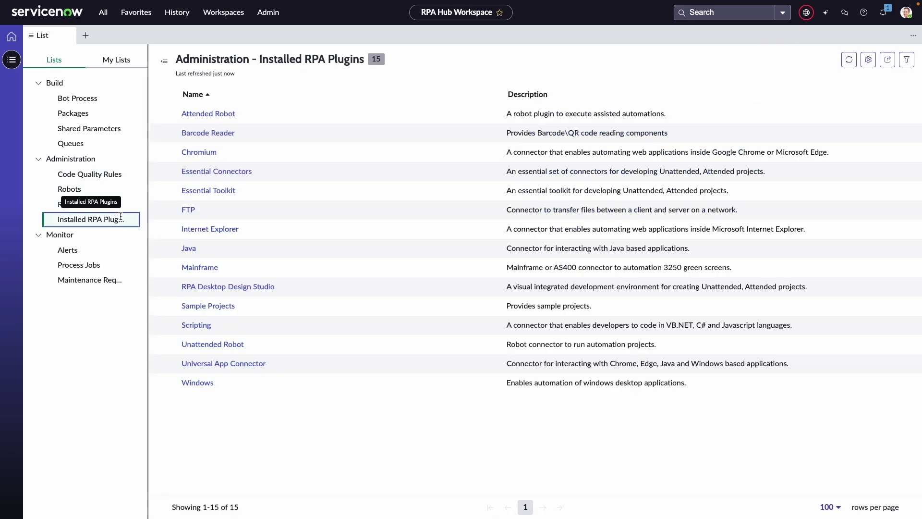